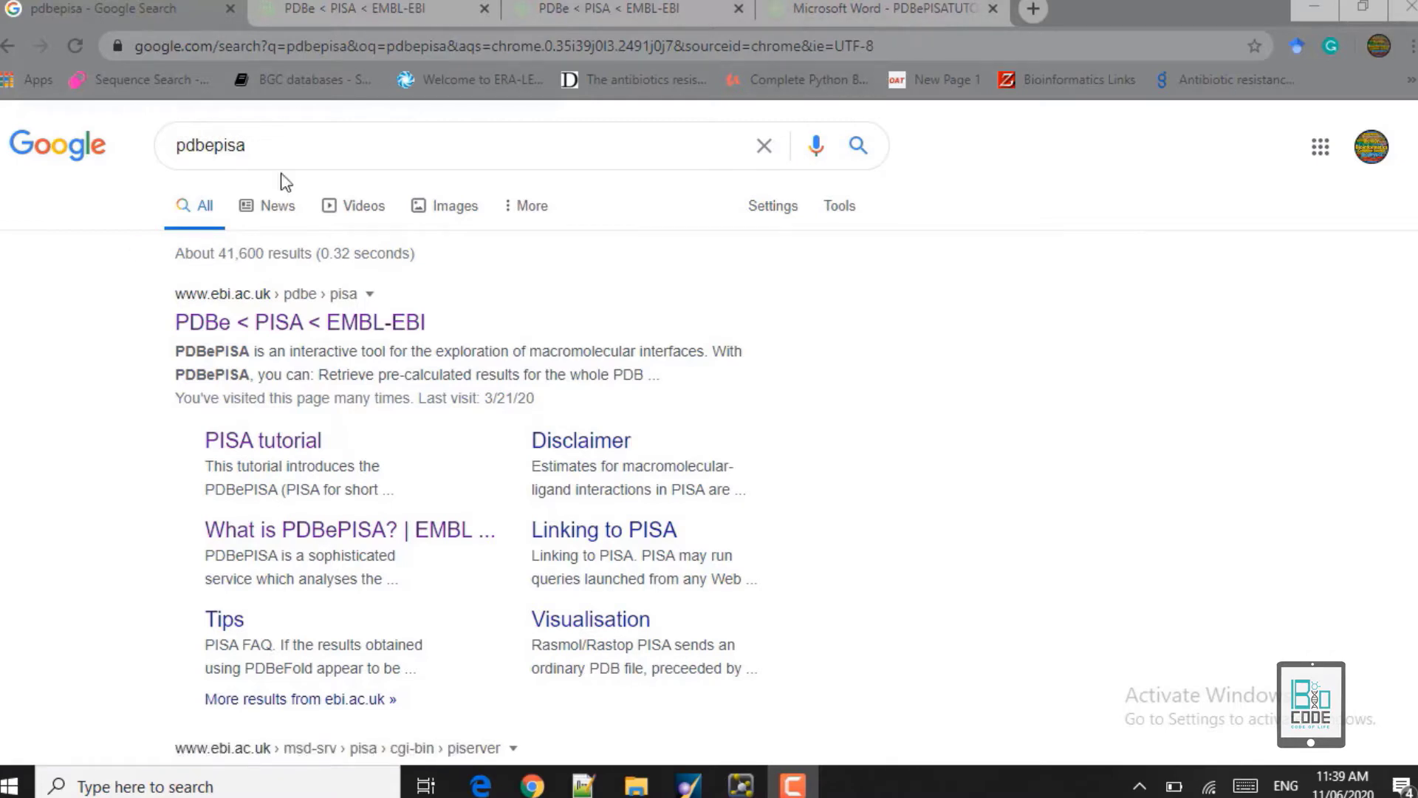
Look at the PISA tutorial PDF listed under the pdbepisa search results and return to the results.
left_click(884, 49)
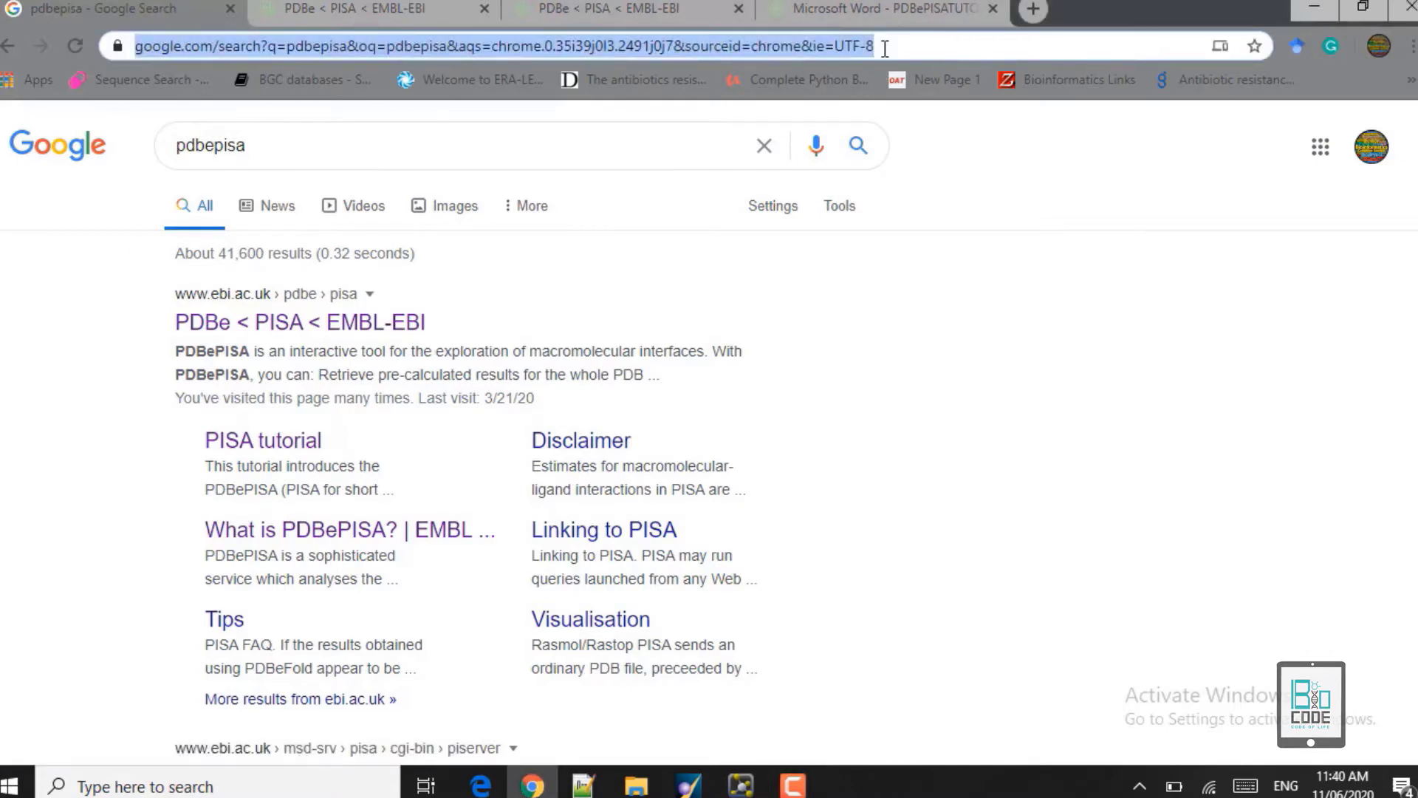
left_click(105, 271)
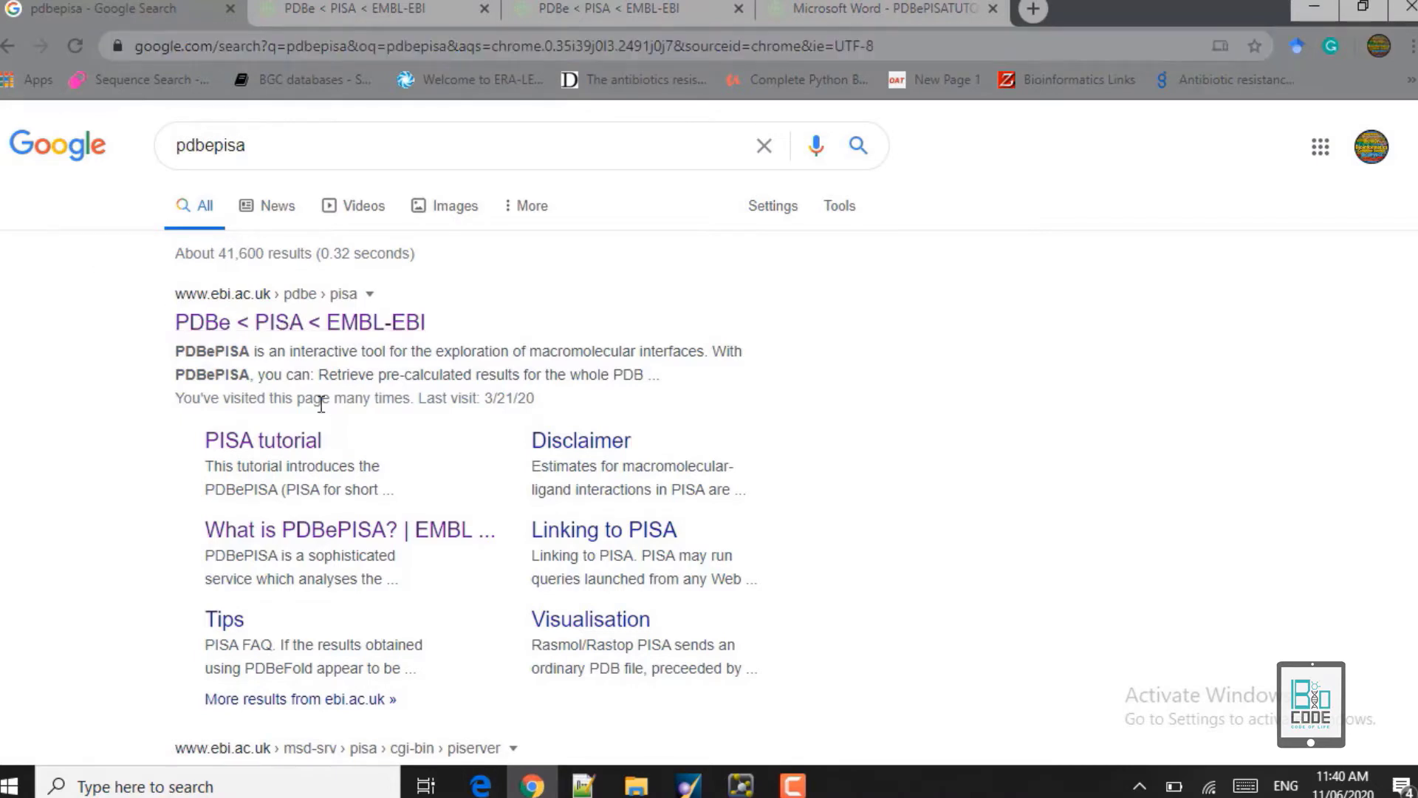
left_click(254, 446)
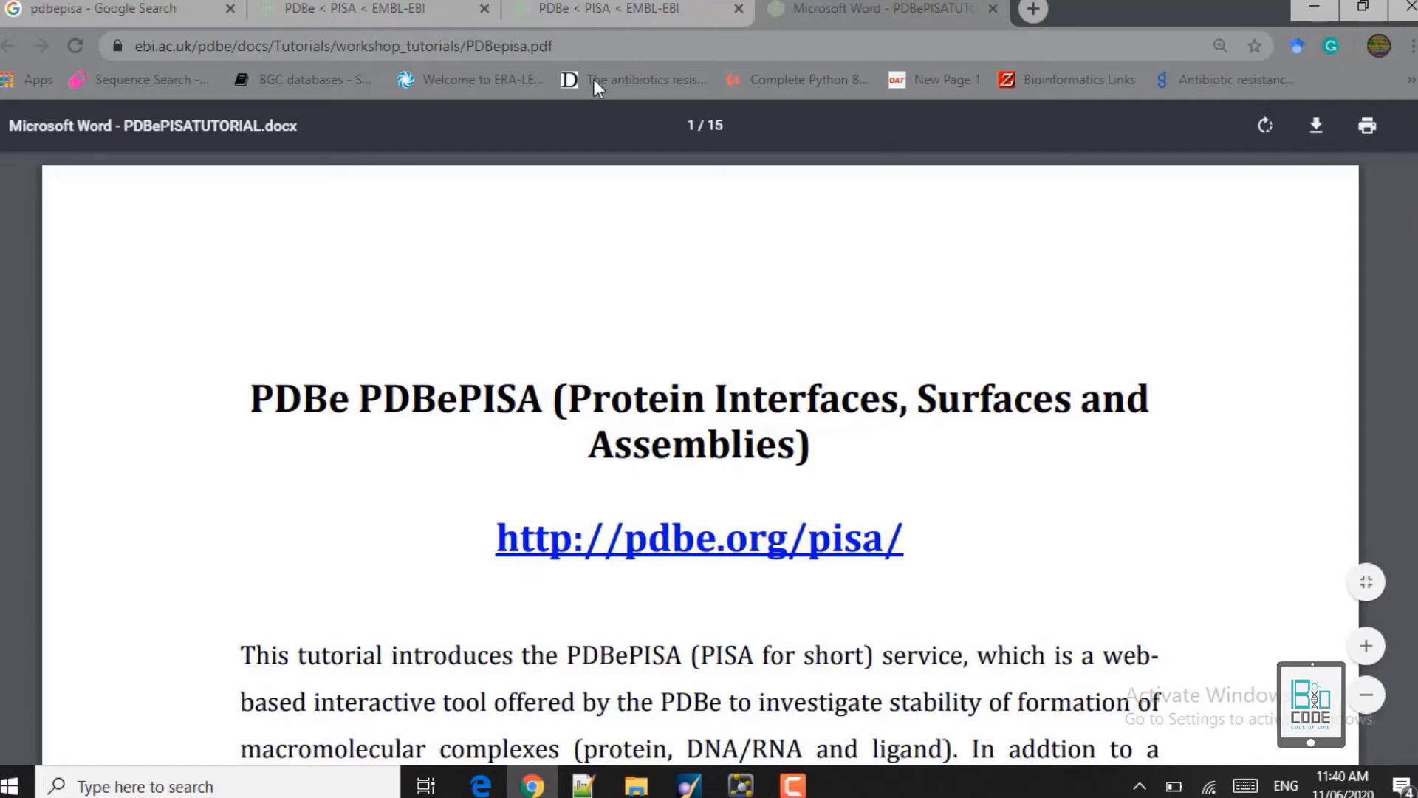
left_click(186, 4)
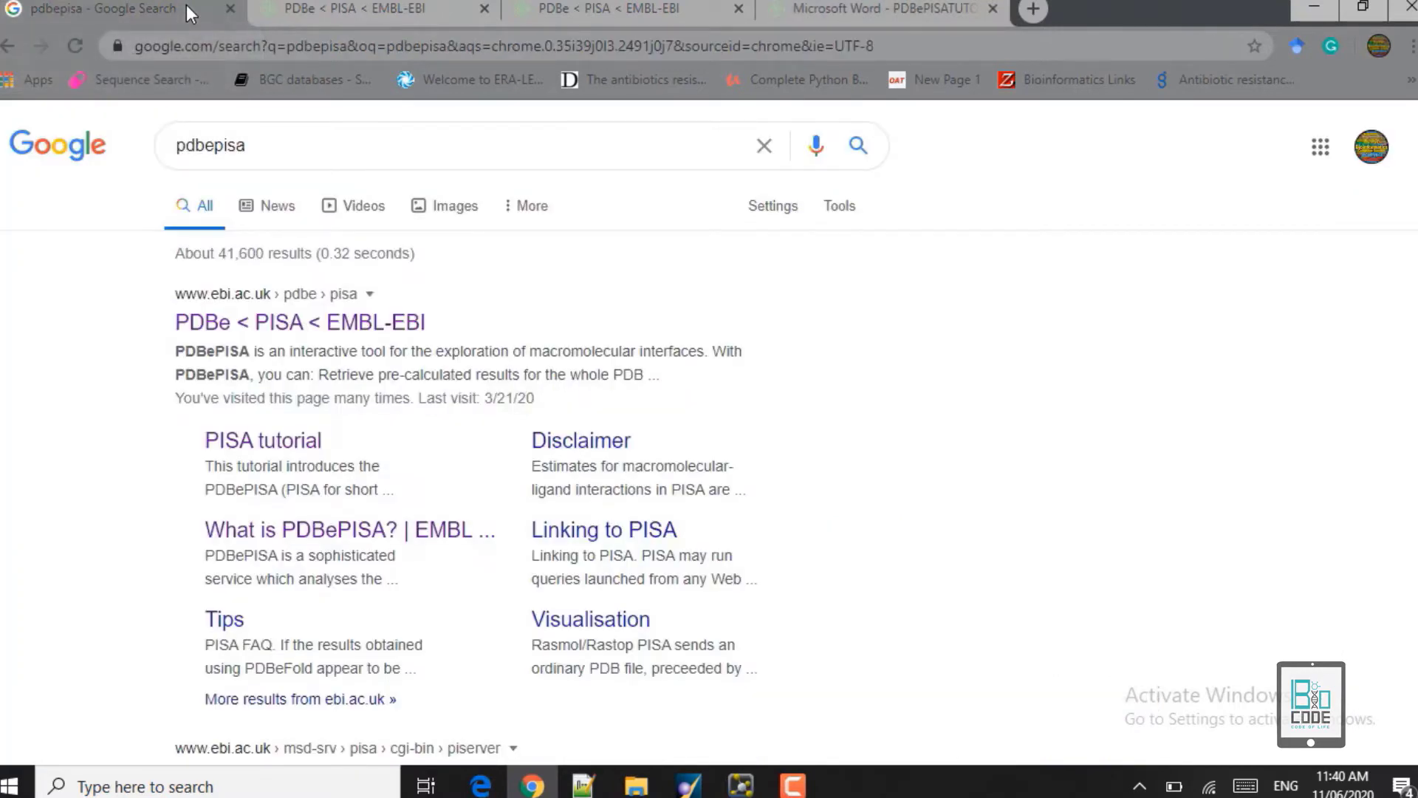
Open the PDBePISA site from the search results and launch its query submission form.
left_click(296, 327)
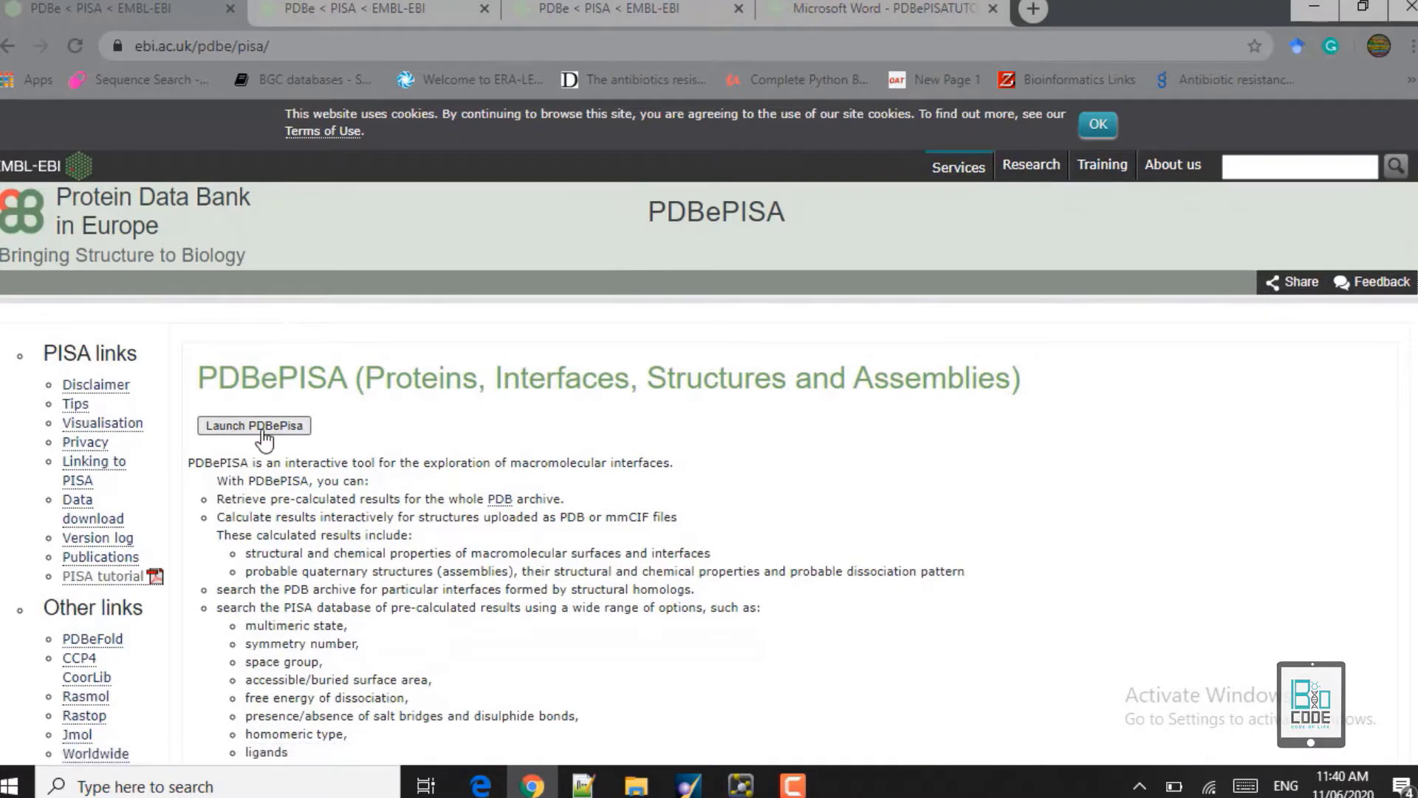
left_click(264, 436)
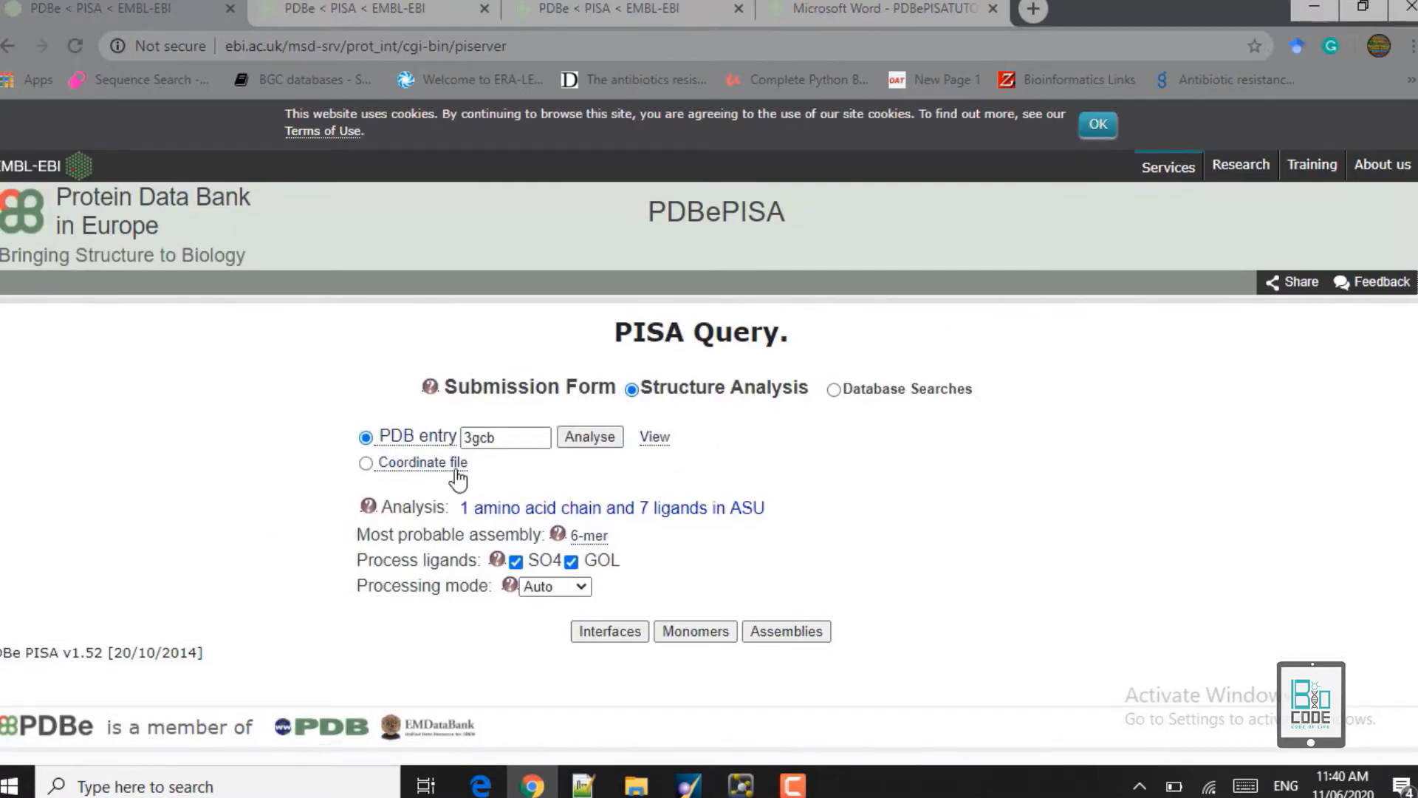
left_click(502, 441)
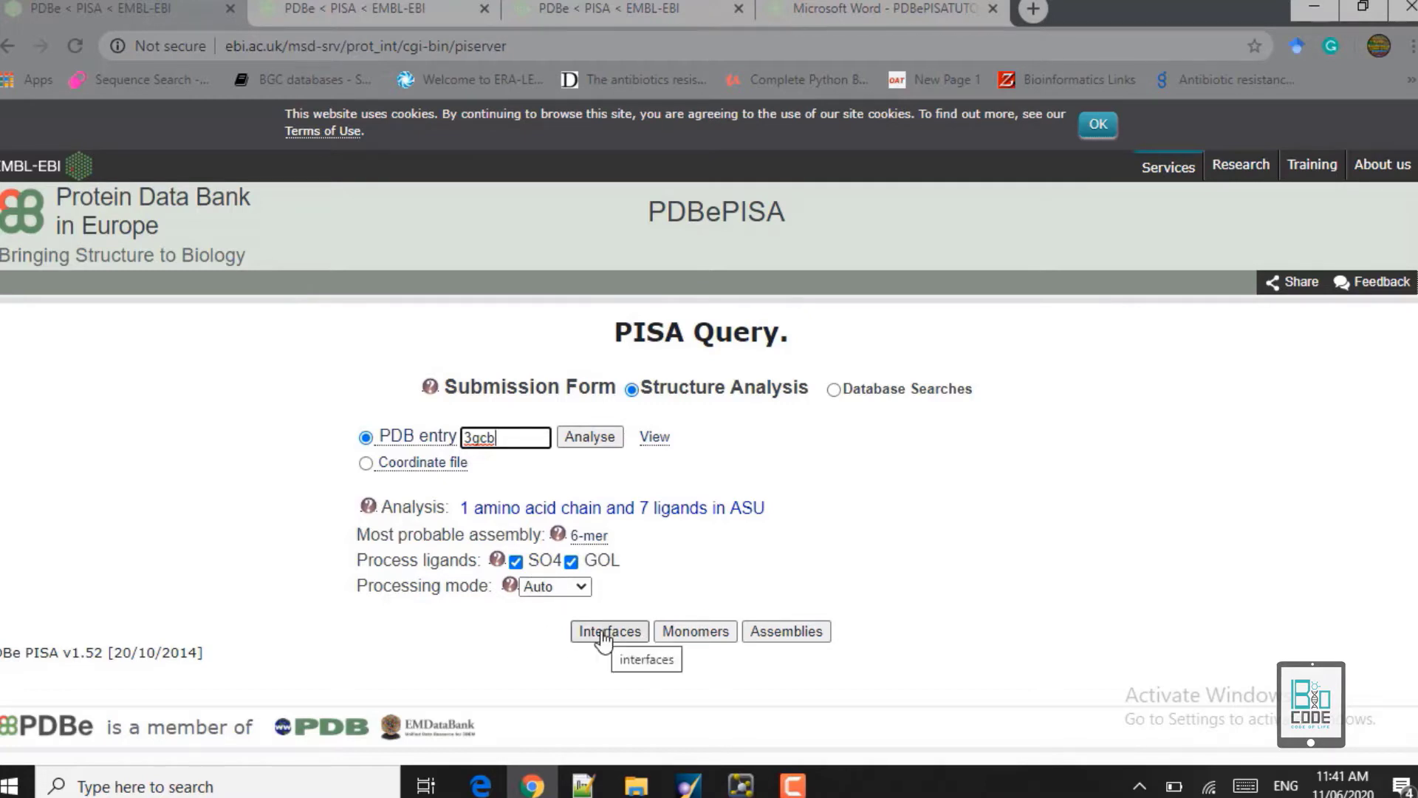
Switch the structure analysis submission to a coordinate file and upload TLR2_vaccine.pdb.
left_click(367, 464)
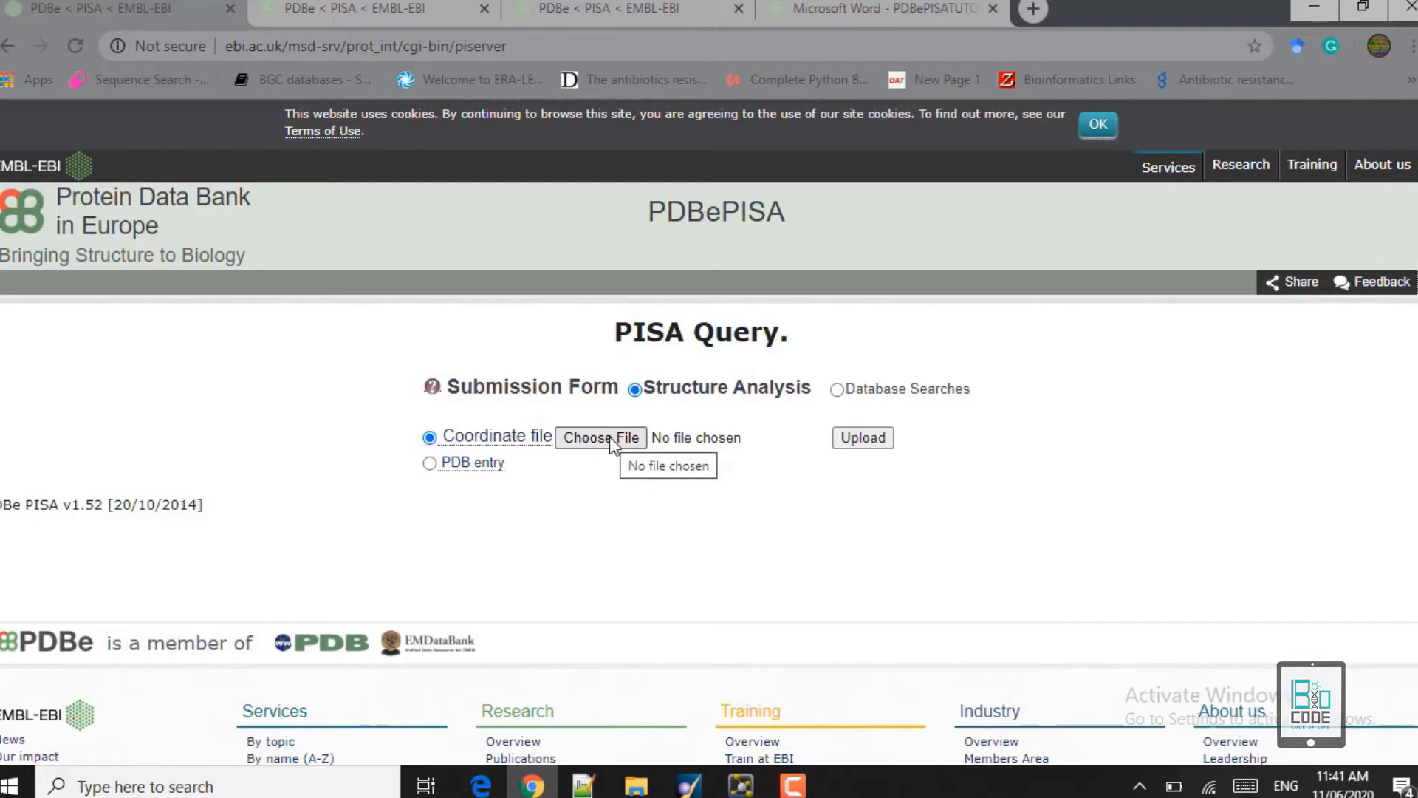
left_click(610, 437)
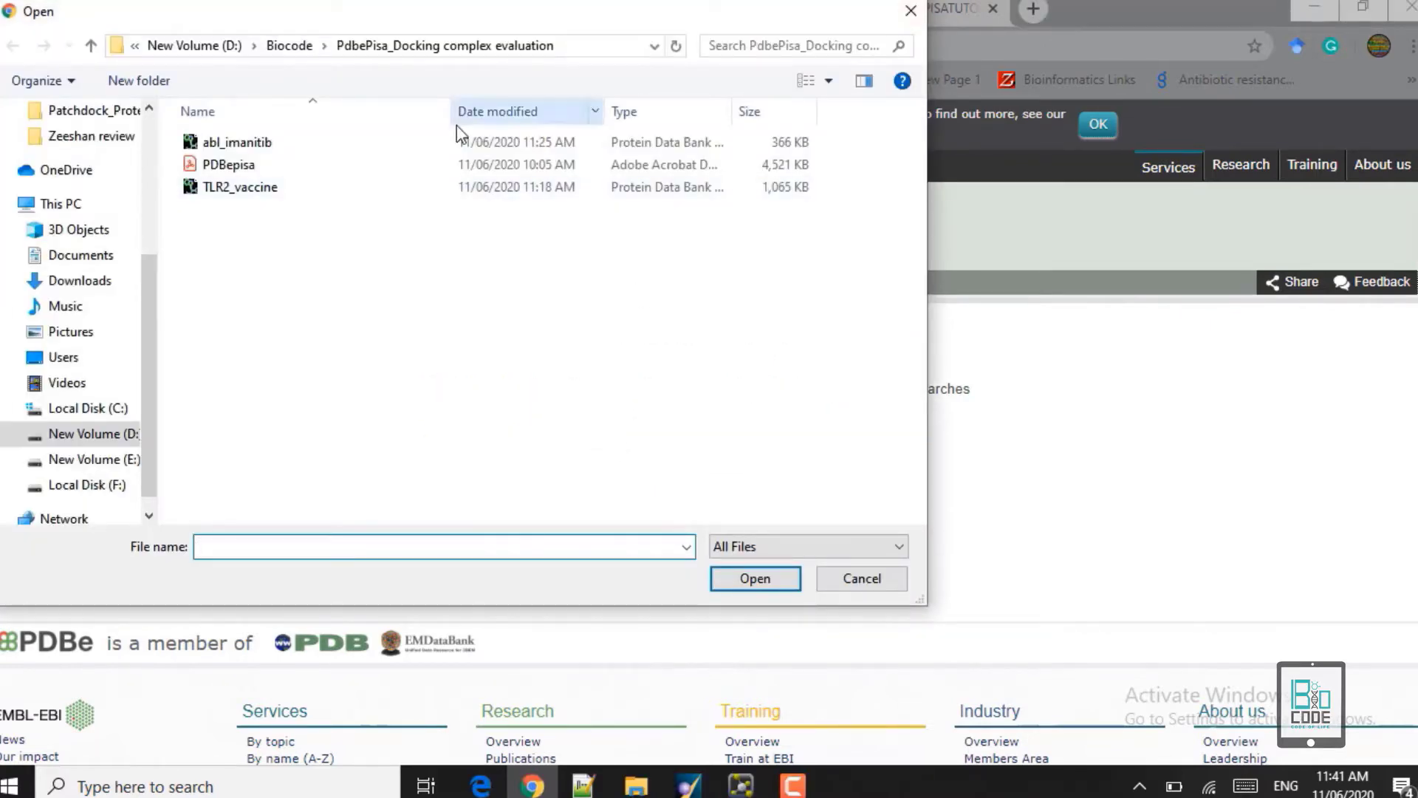
left_click(275, 191)
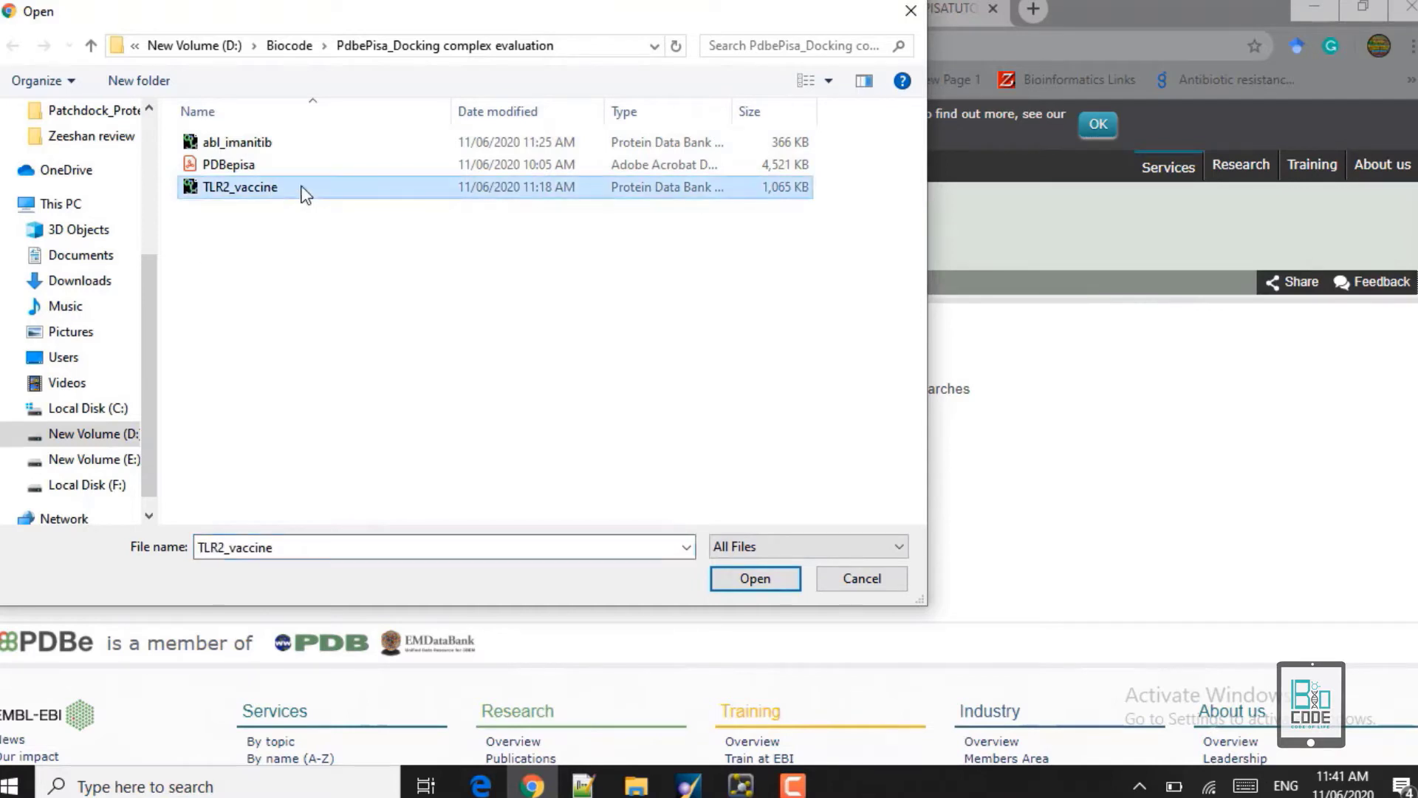
left_click(753, 580)
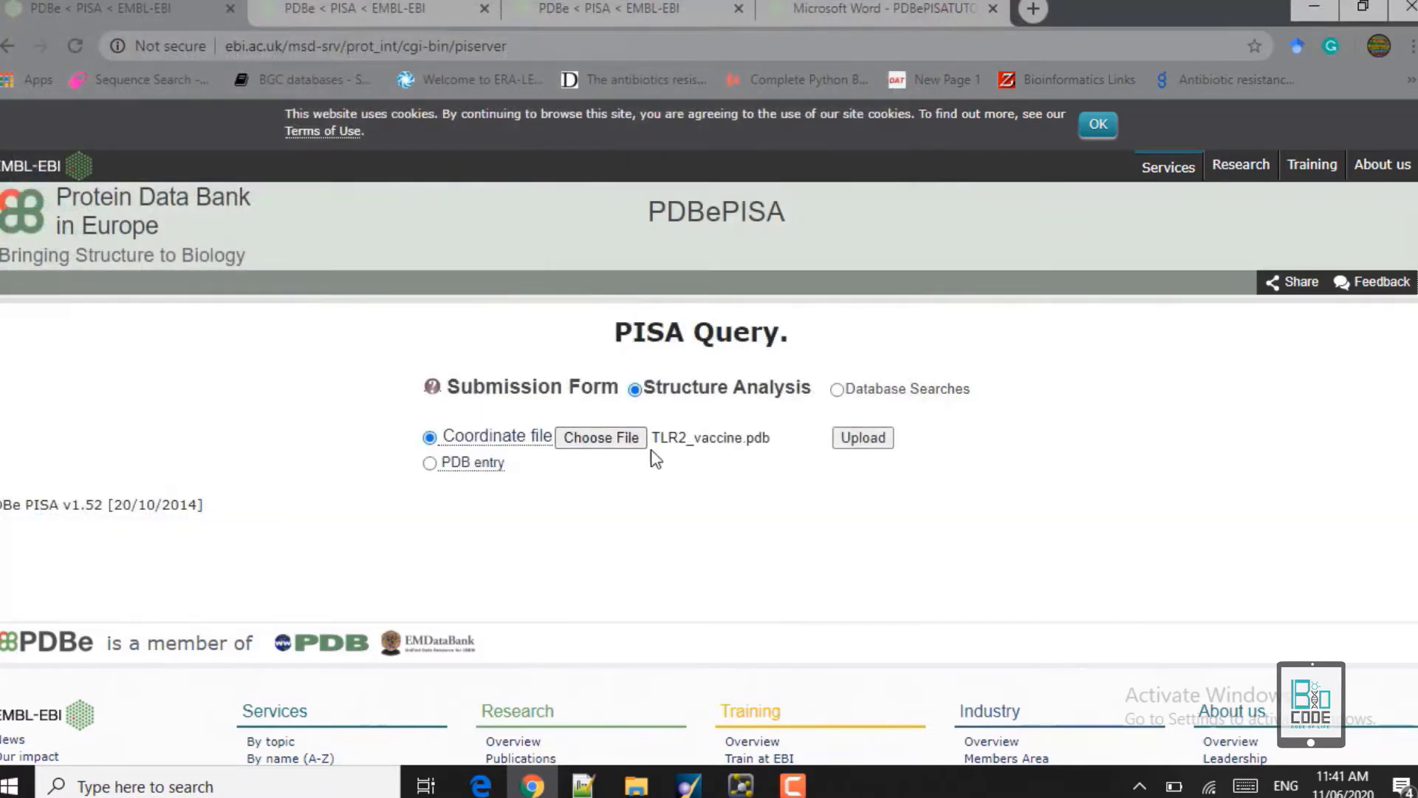
left_click(851, 445)
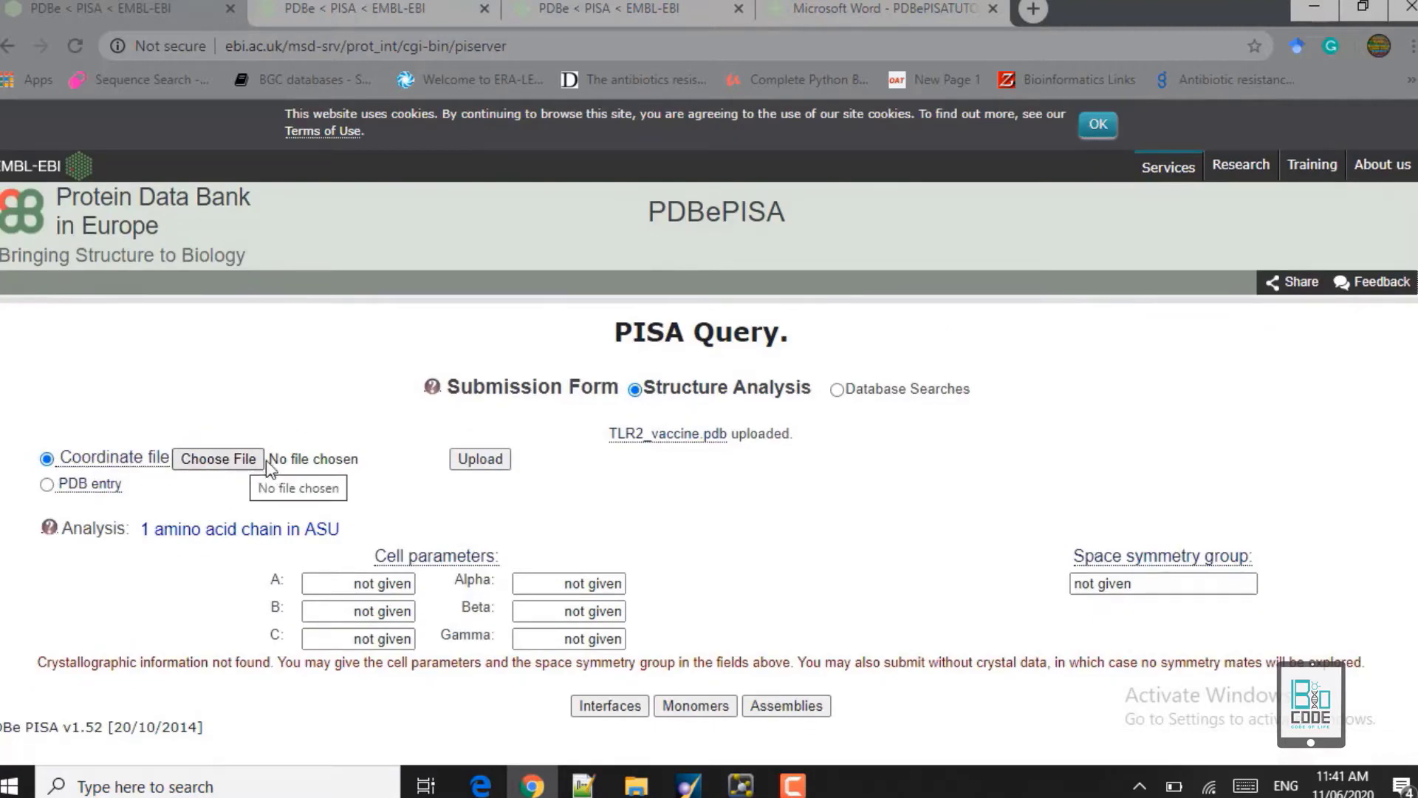
Check the uploaded file name and the Analysis line describing the chains in the submitted structure.
double_click(708, 439)
left_click(731, 489)
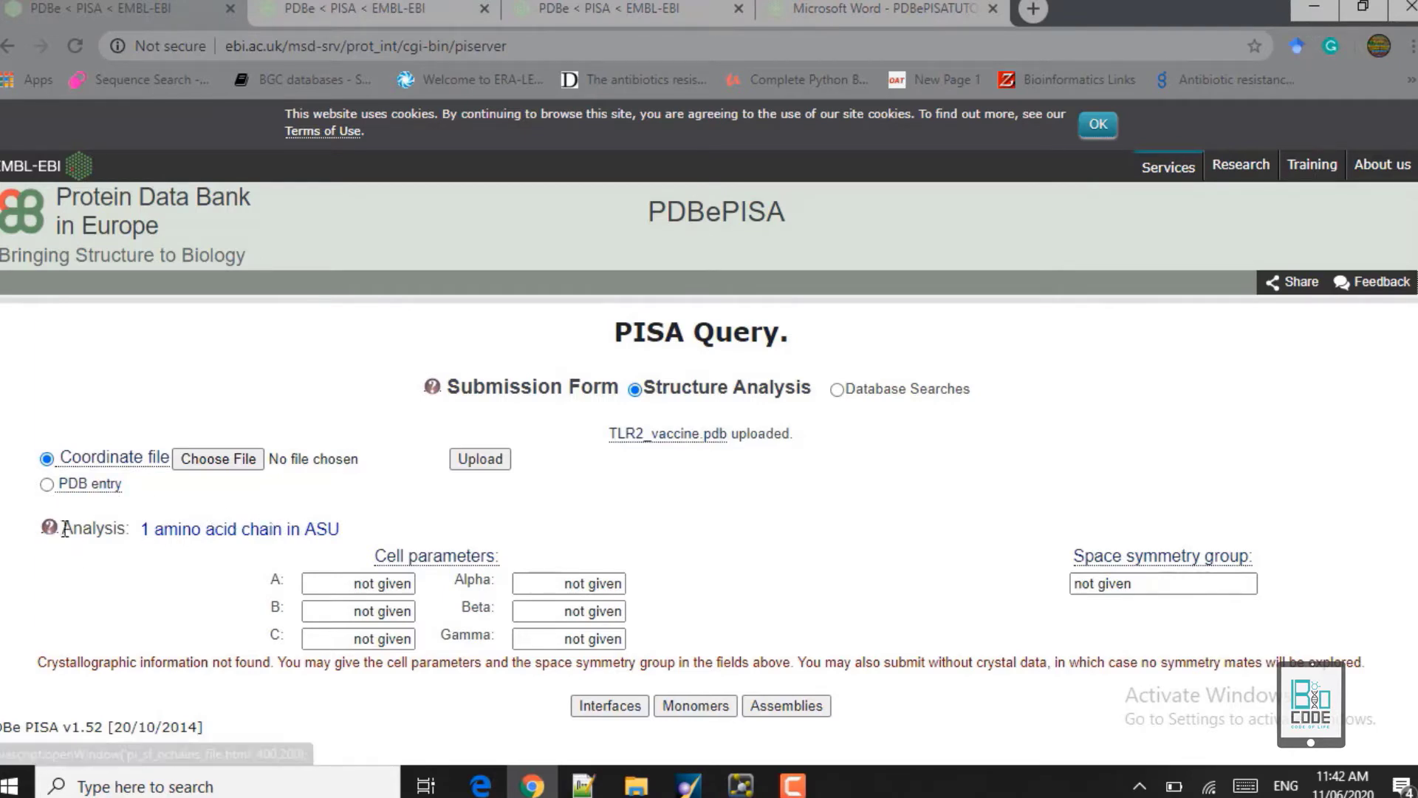
left_click_drag(142, 529, 358, 529)
left_click(358, 497)
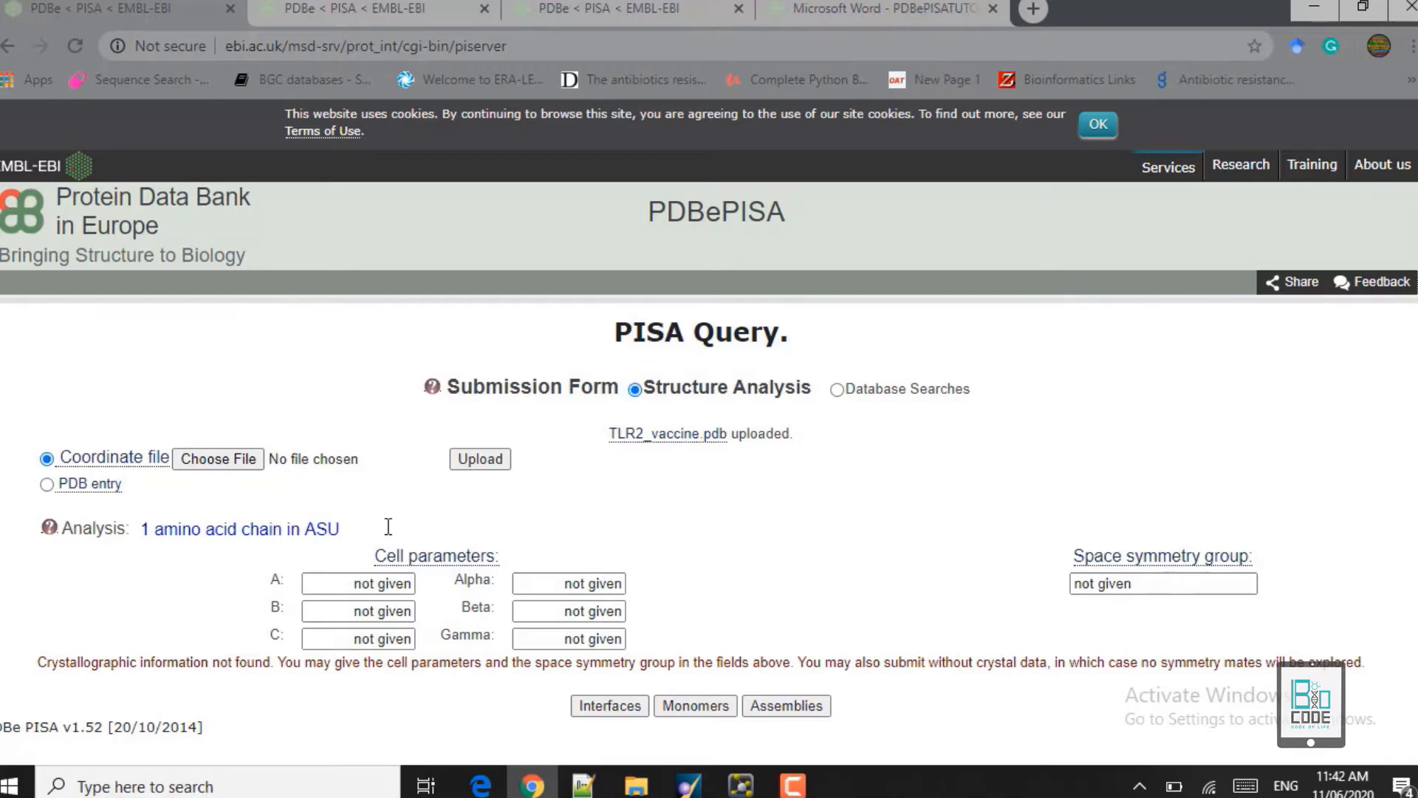
left_click(143, 528)
left_click_drag(142, 527, 388, 527)
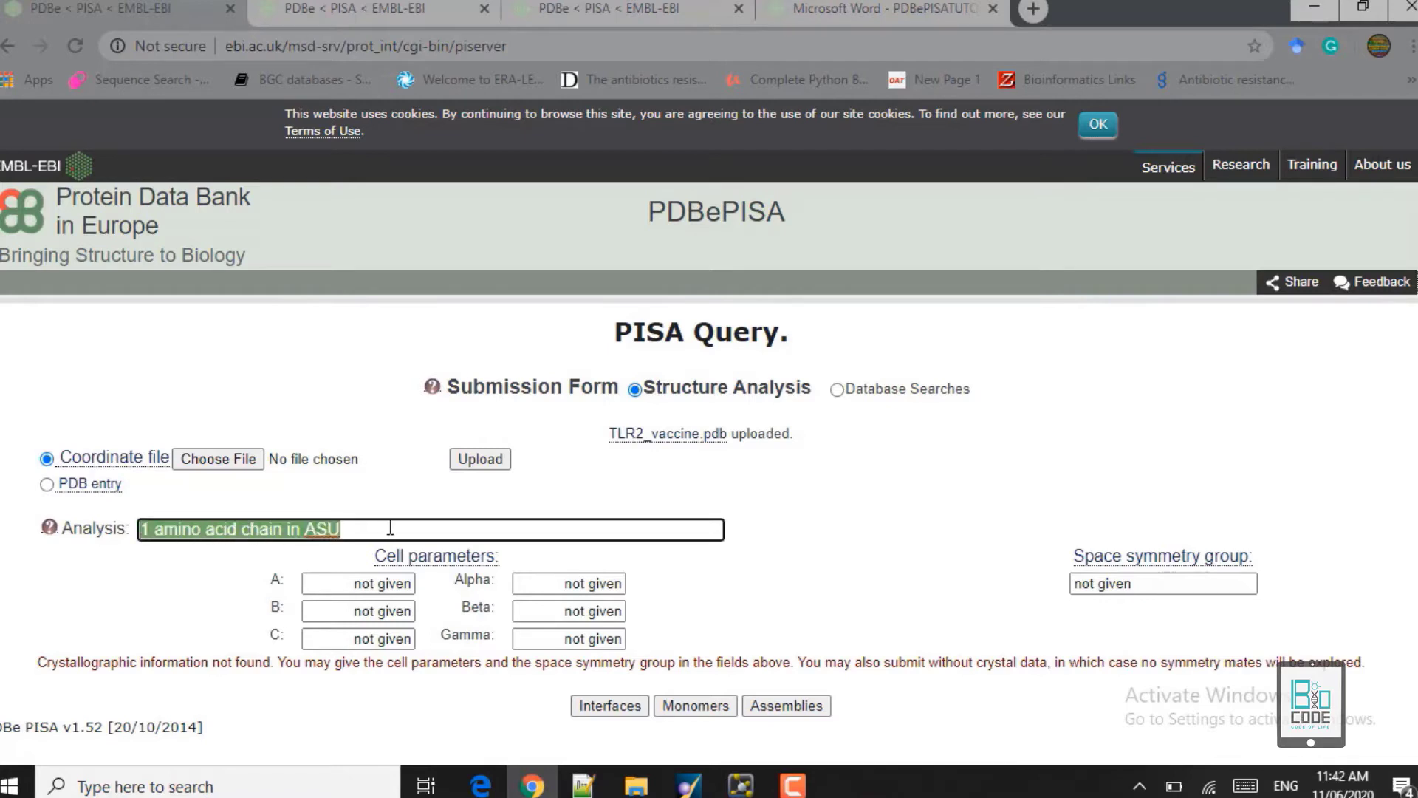
left_click(353, 487)
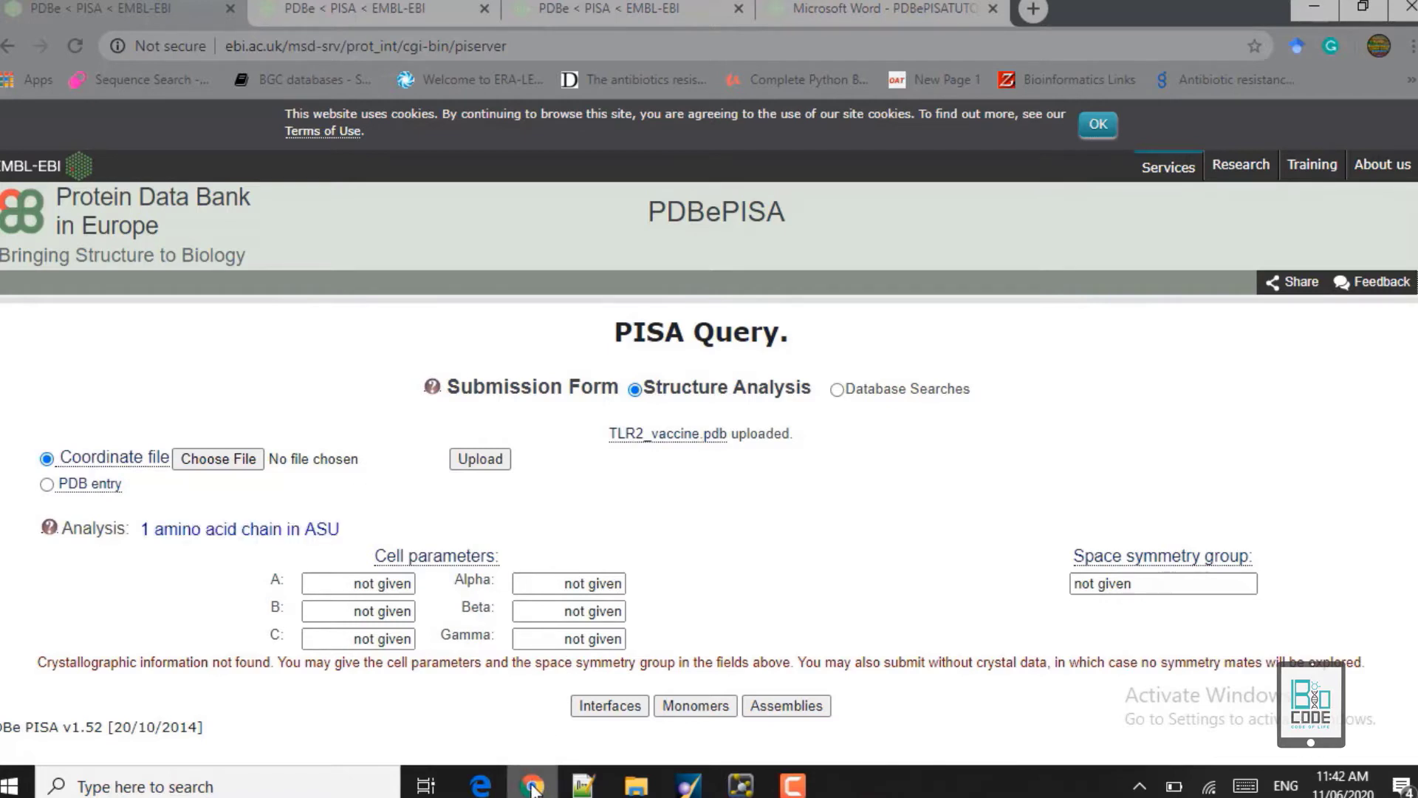
Open TLR2_vaccine from the PdbePisa_Docking complex evaluation folder in Notepad++, dropping the missing docking.res.1.pdb from the editor.
left_click(637, 787)
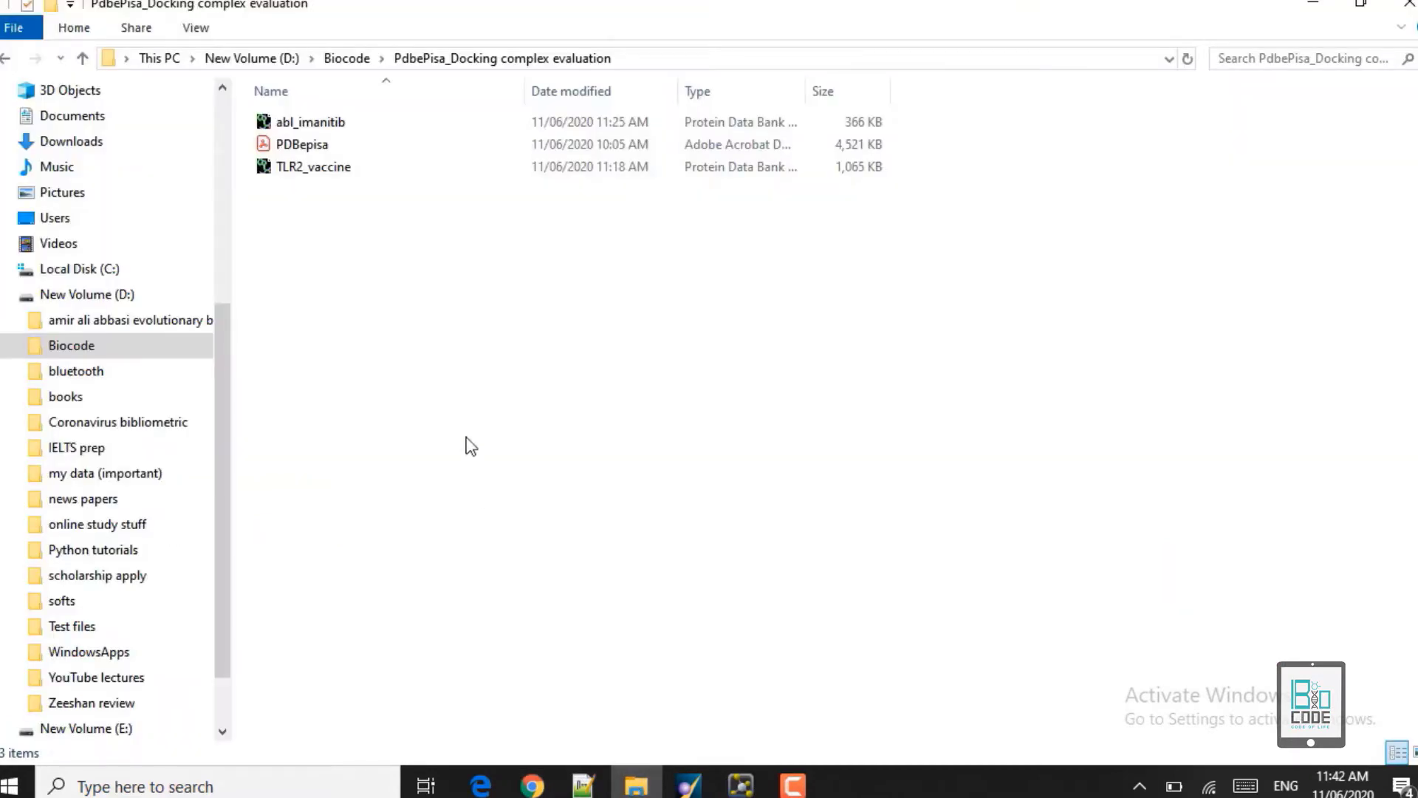
left_click(320, 171)
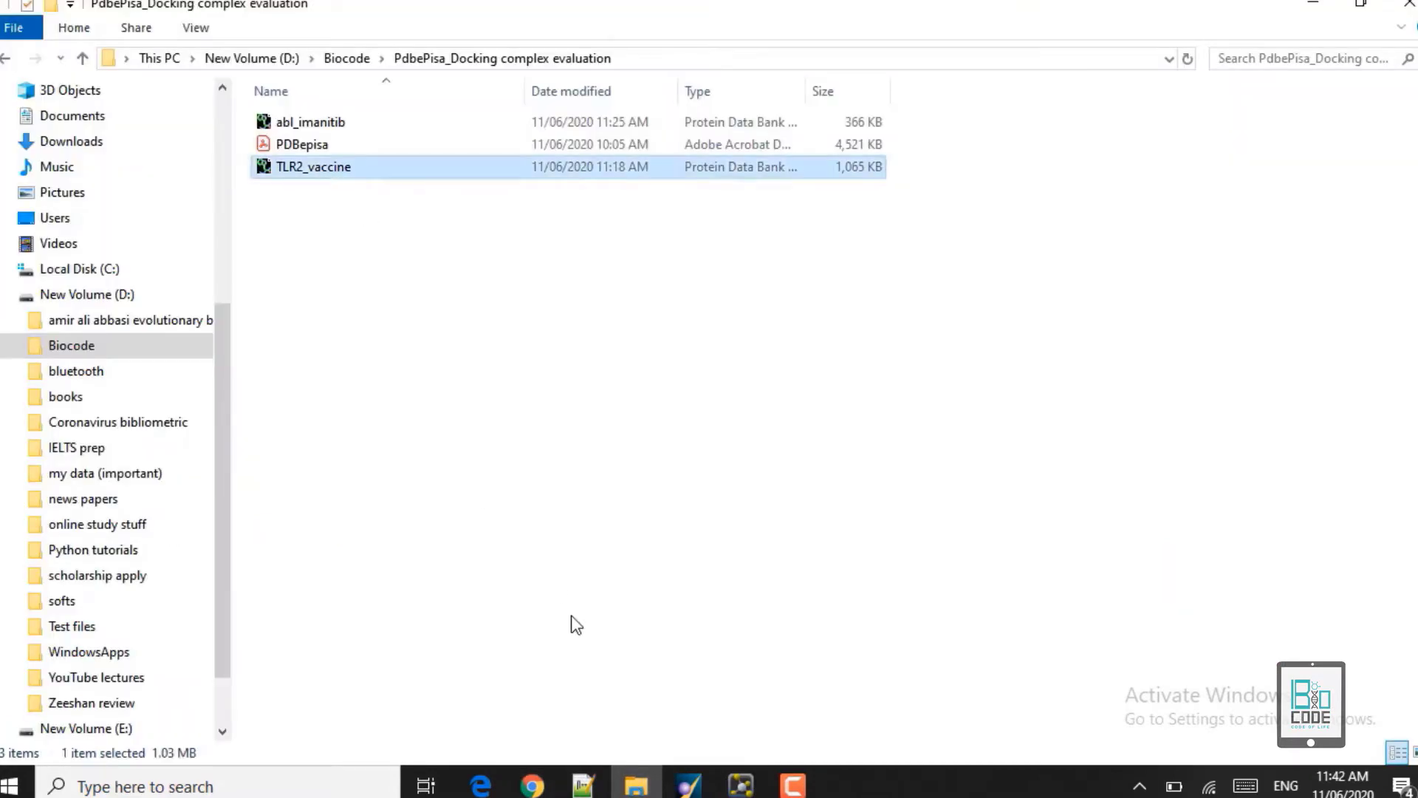
left_click(583, 785)
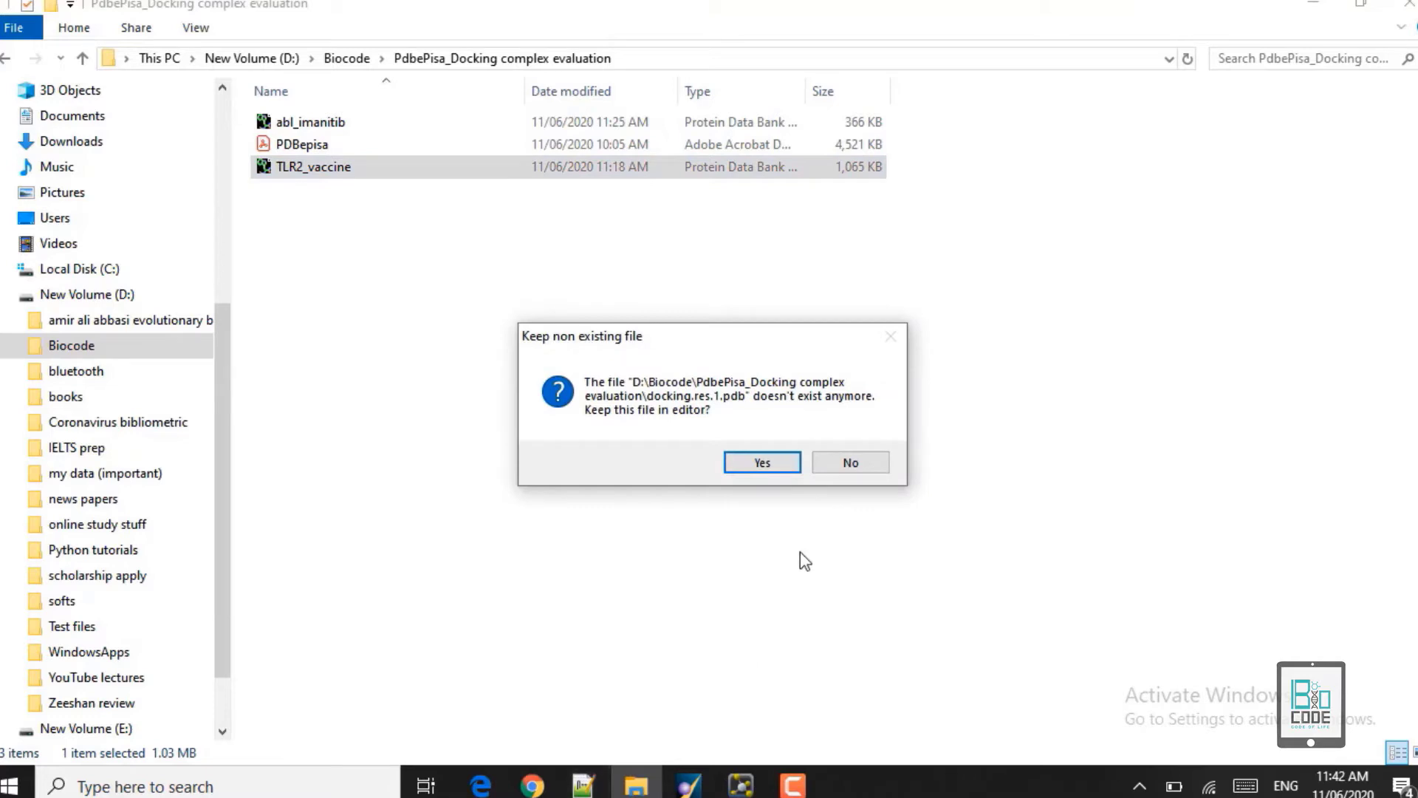
left_click(844, 466)
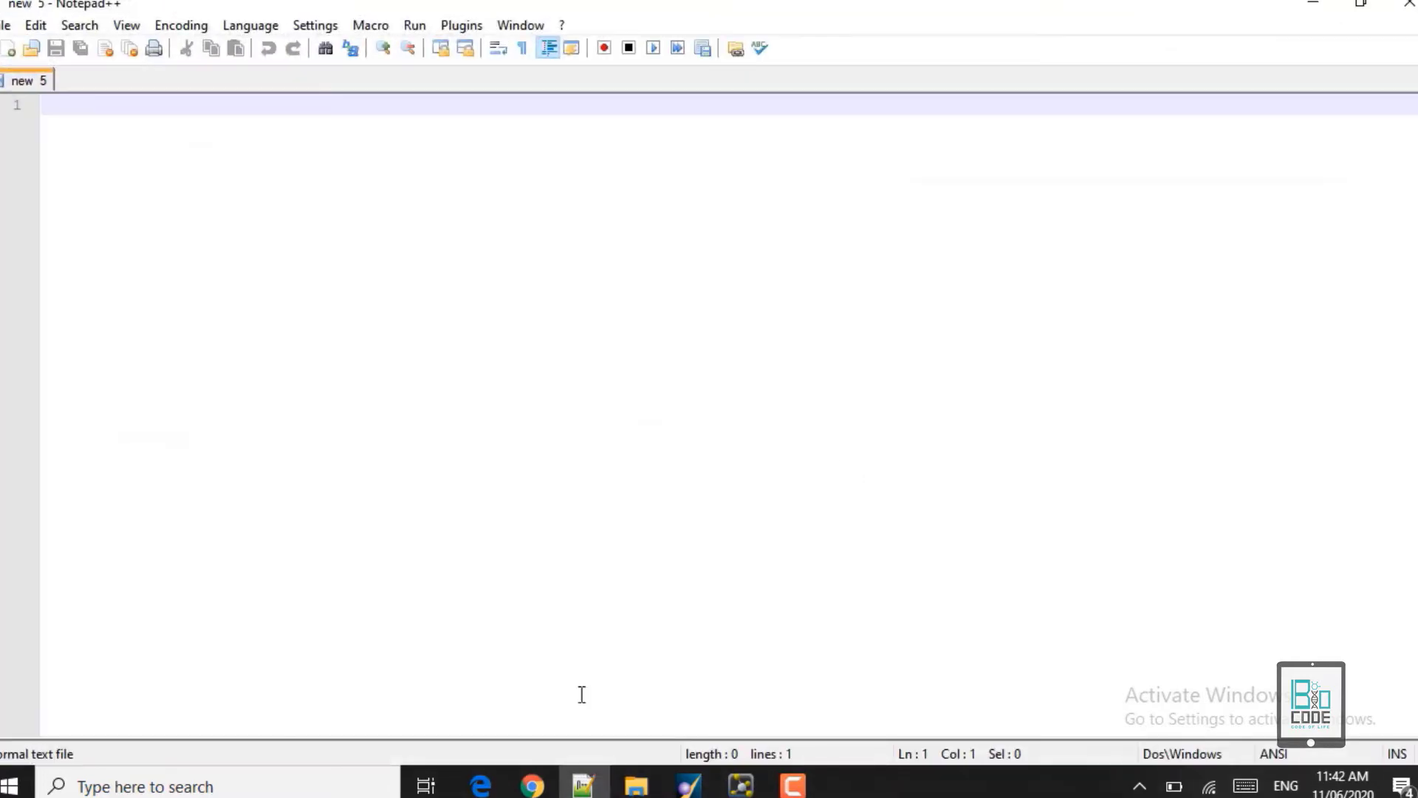
left_click(636, 785)
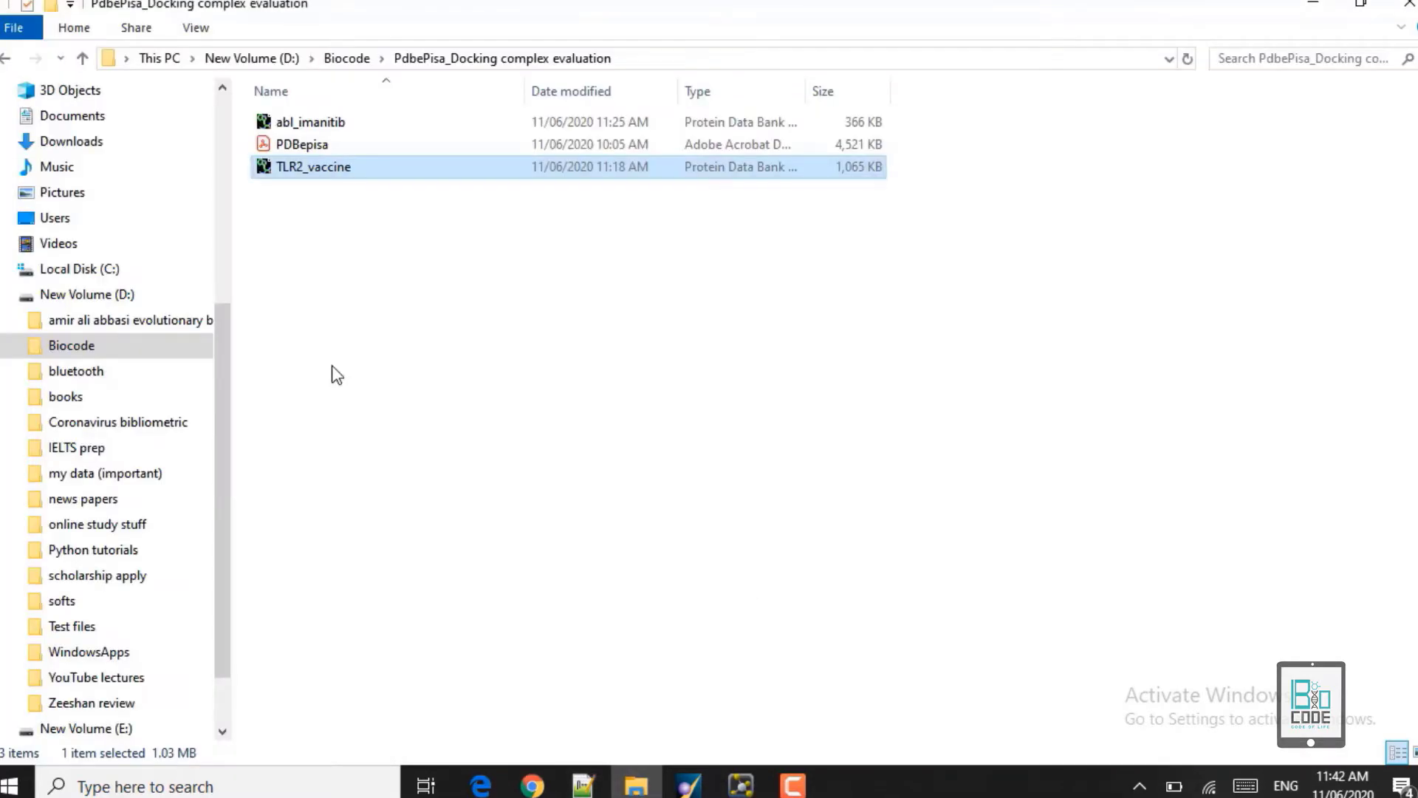
left_click_drag(362, 169, 339, 326)
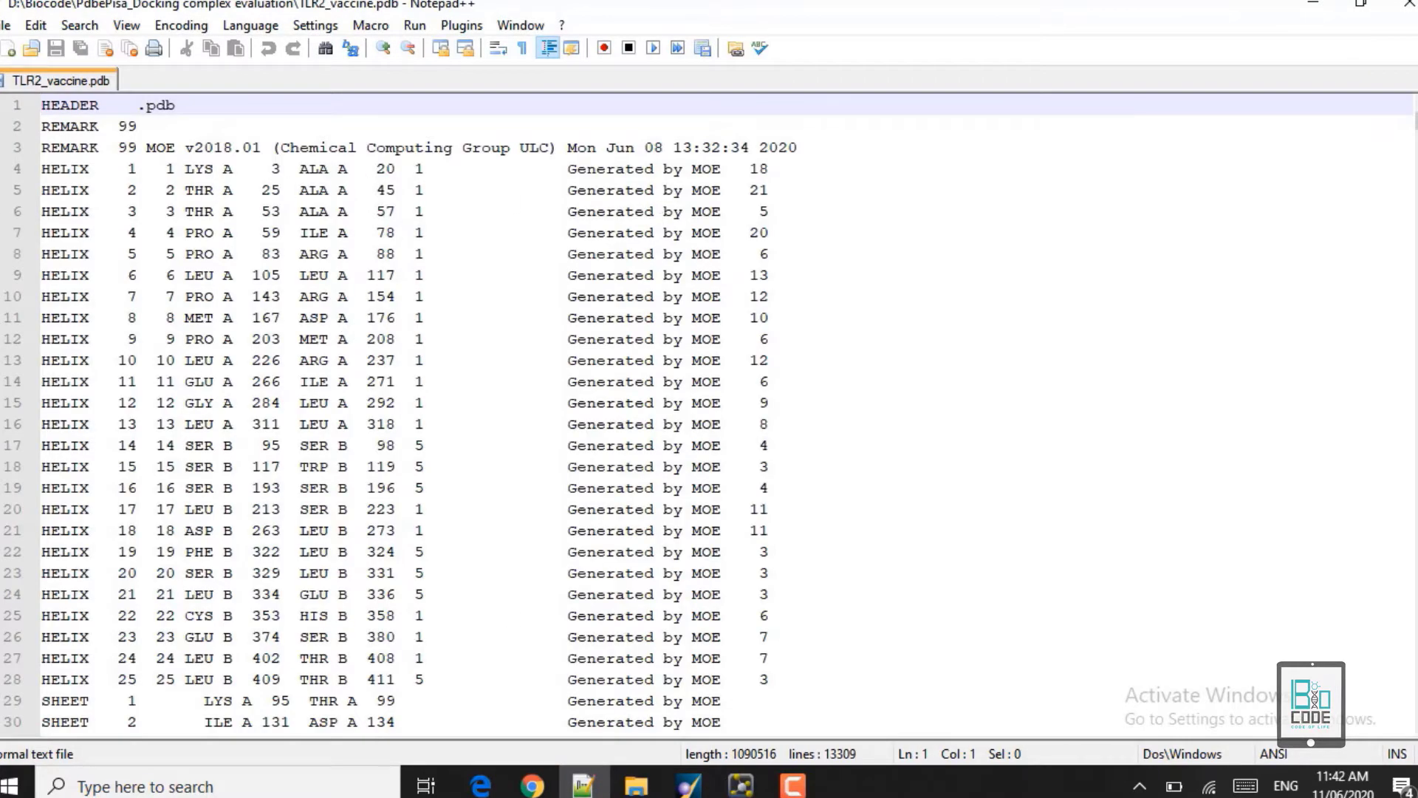
Read through the HELIX and SHEET records that precede the atom coordinates in TLR2_vaccine.pdb.
left_click(107, 141)
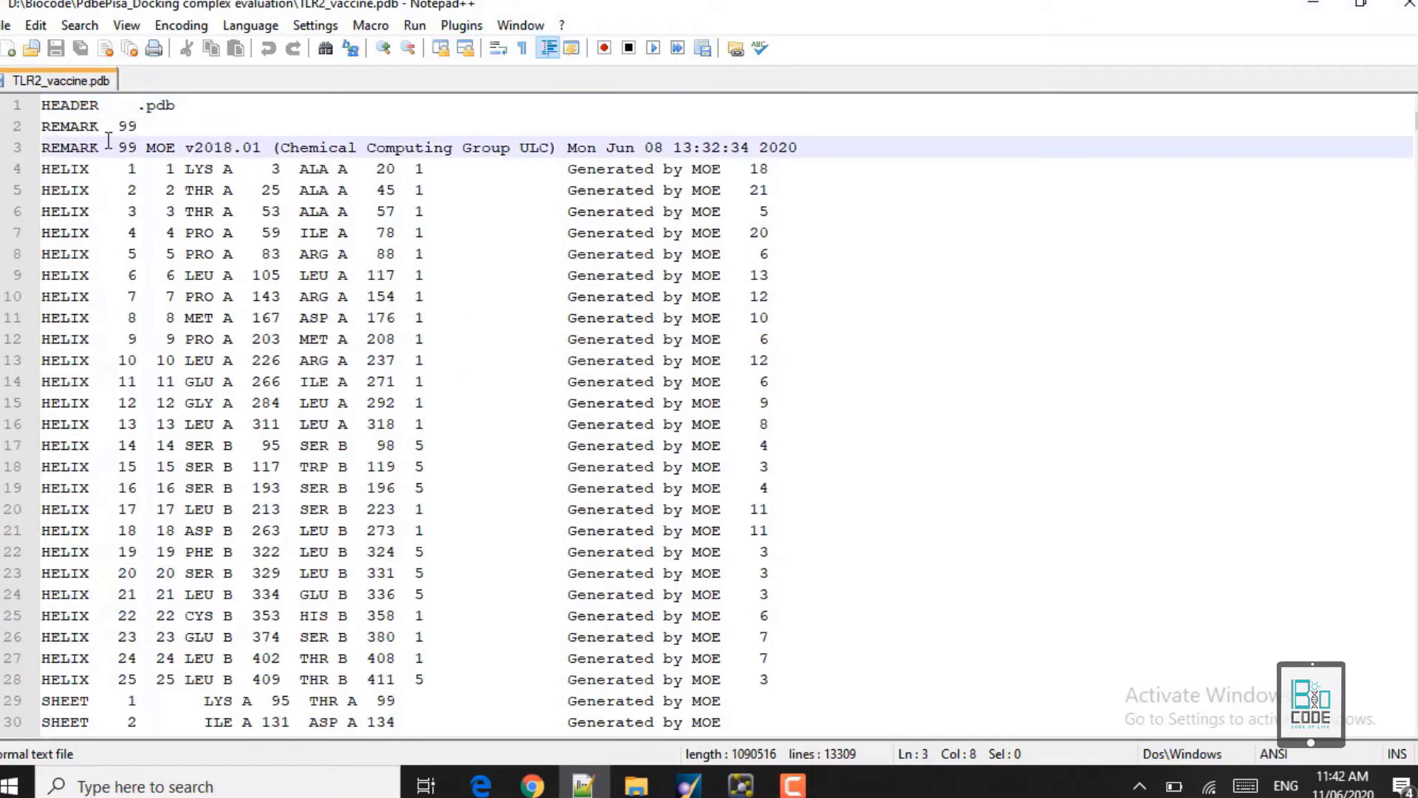
key("Down")
key("Down")
key("Down")
key("Down")
key("Down")
key("Down")
key("Down")
key("Down")
key("Down")
key("Down")
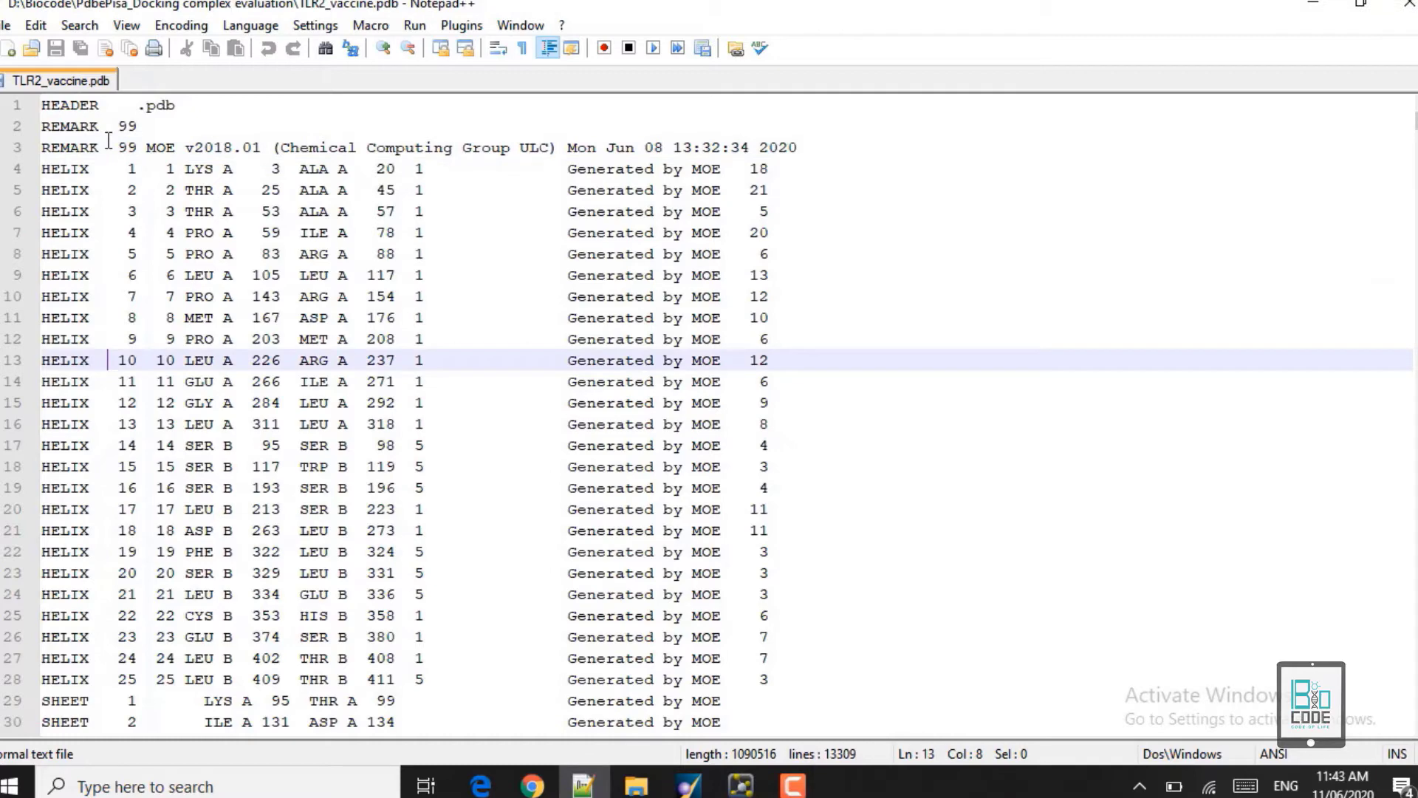
key("Down")
key("Down")
key("Down")
key("Down")
key("Down")
key("Down")
key("Down")
key("Down")
key("Down")
key("Down")
key("Down")
key("Down")
key("Down")
key("Down")
key("Down")
key("Down")
key("Down")
key("Down")
key("Down")
key("Down")
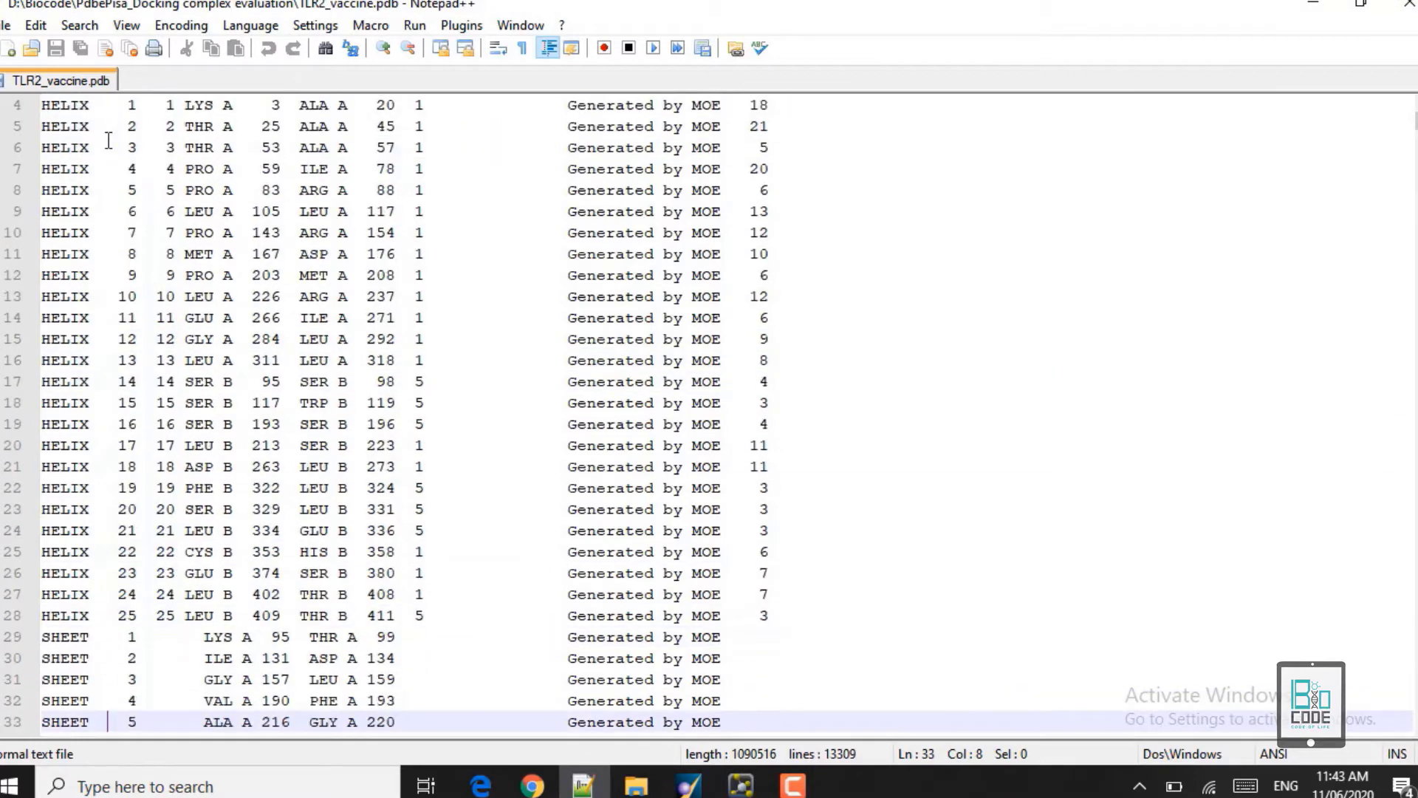
key("Down")
key("Down")
key("Down")
key("Down")
key("Down")
key("Down")
key("Down")
key("Down")
key("Down")
key("Down")
key("Down")
key("Down")
key("Down")
key("Down")
key("Down")
key("Down")
key("Down")
key("Down")
key("Down")
key("Down")
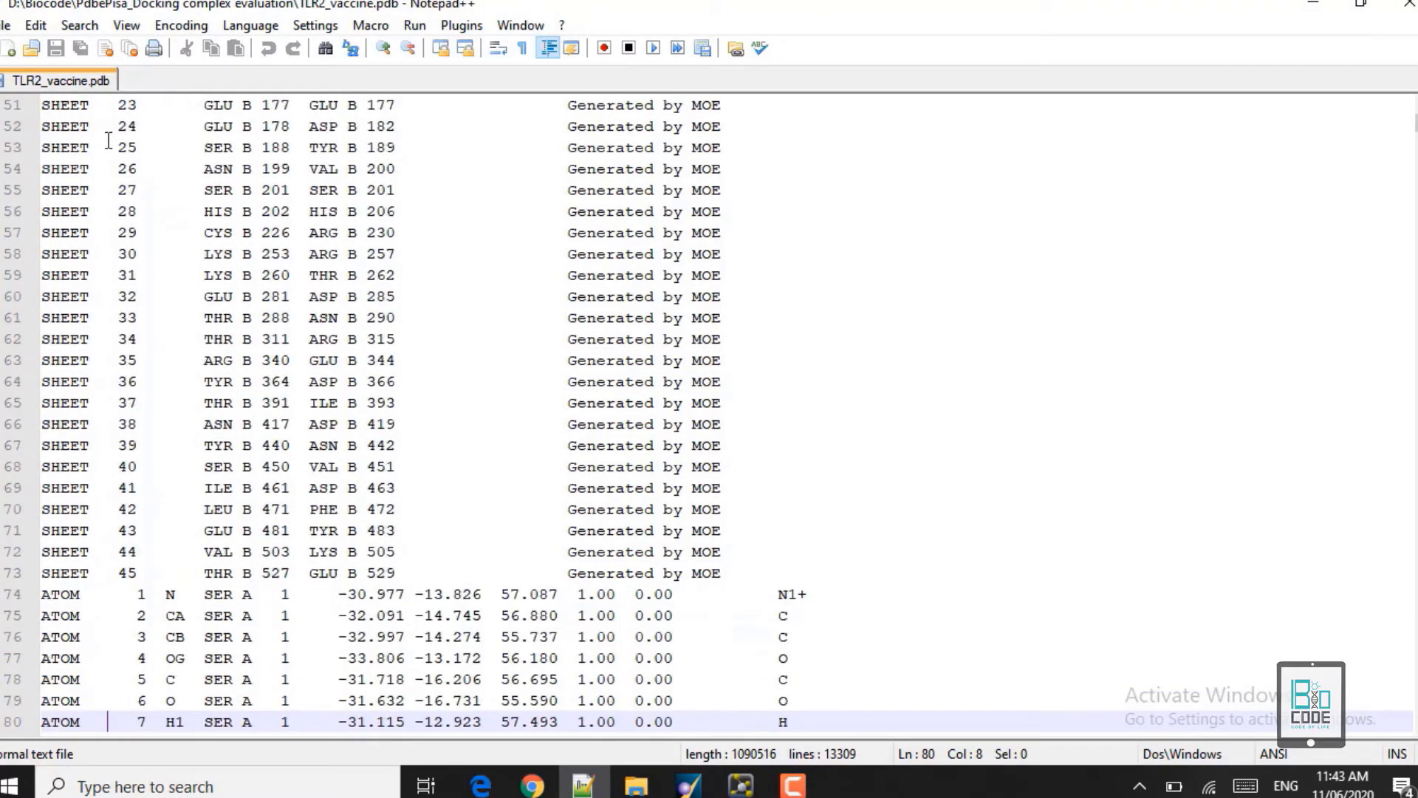
key("Up")
key("Up")
key("Up")
key("Up")
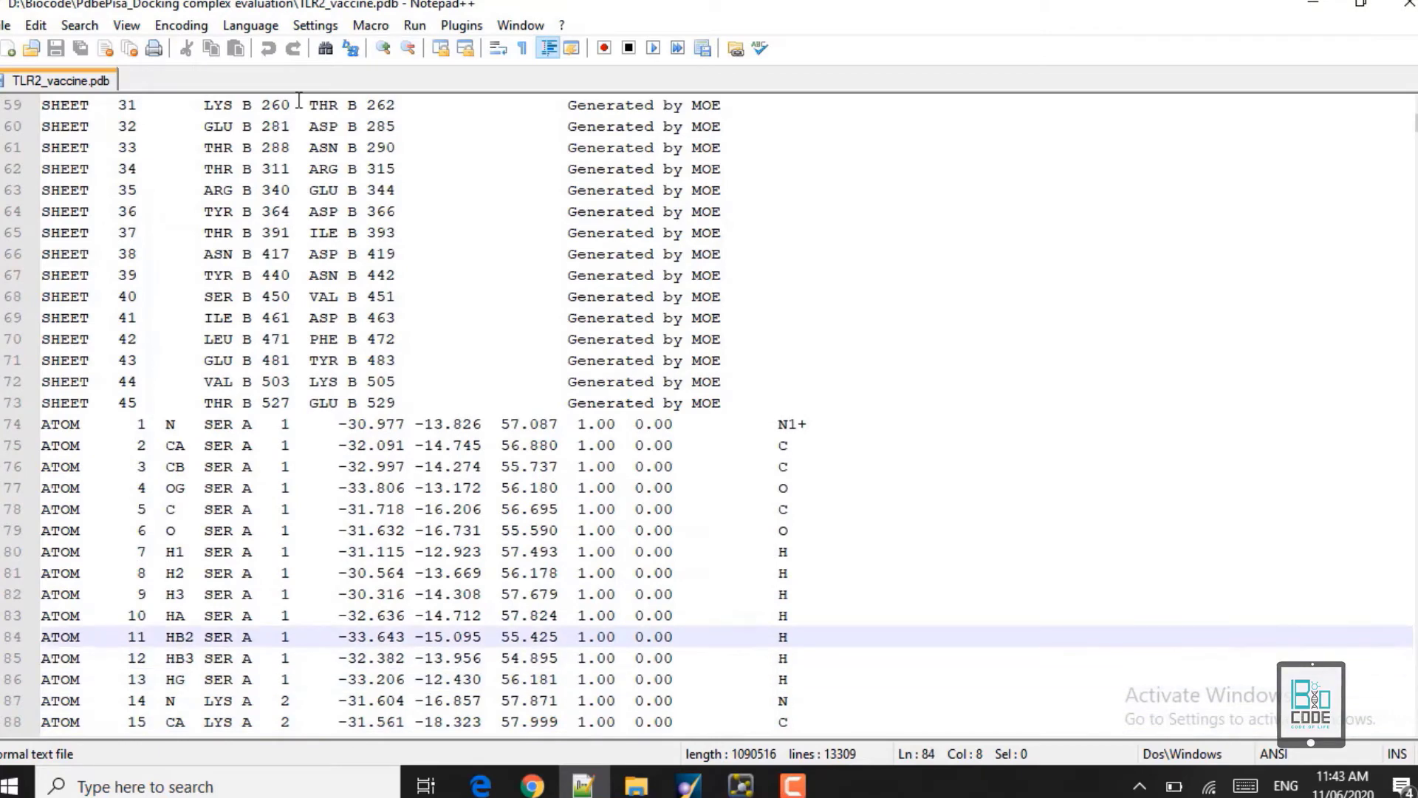
left_click_drag(736, 403, 9, 22)
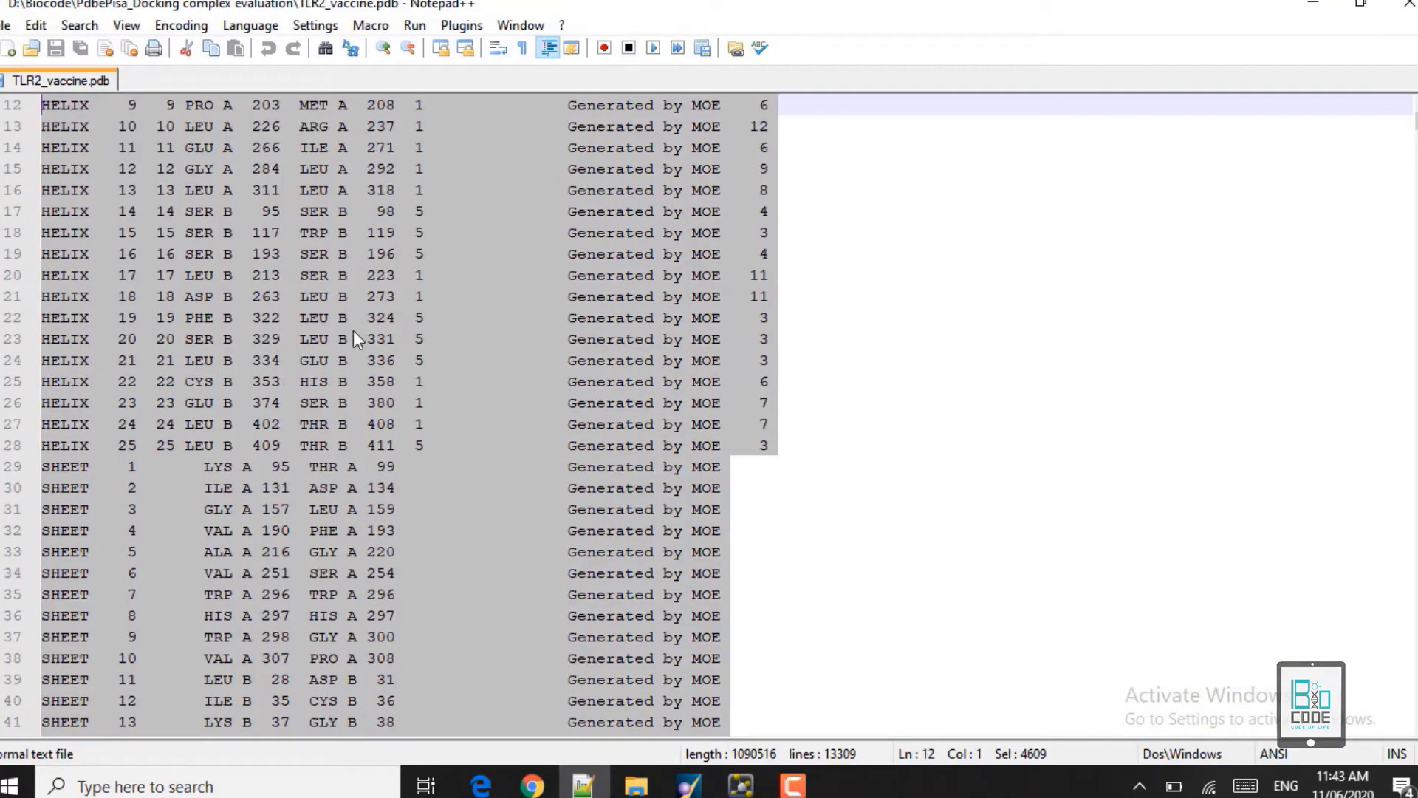
Examine the ATOM records from line 74 on, checking the record type, atom name and residue columns of the first SER residue.
left_click(101, 563)
key("Down")
key("Down")
key("Down")
key("Down")
key("Down")
key("Down")
key("Down")
key("Down")
key("Down")
key("Down")
key("Down")
key("Down")
key("Down")
key("Down")
key("Down")
key("Down")
key("Down")
key("Down")
key("Down")
key("Down")
key("Down")
key("Down")
key("Down")
key("Down")
key("Down")
key("Down")
key("Down")
key("Down")
key("Down")
key("Down")
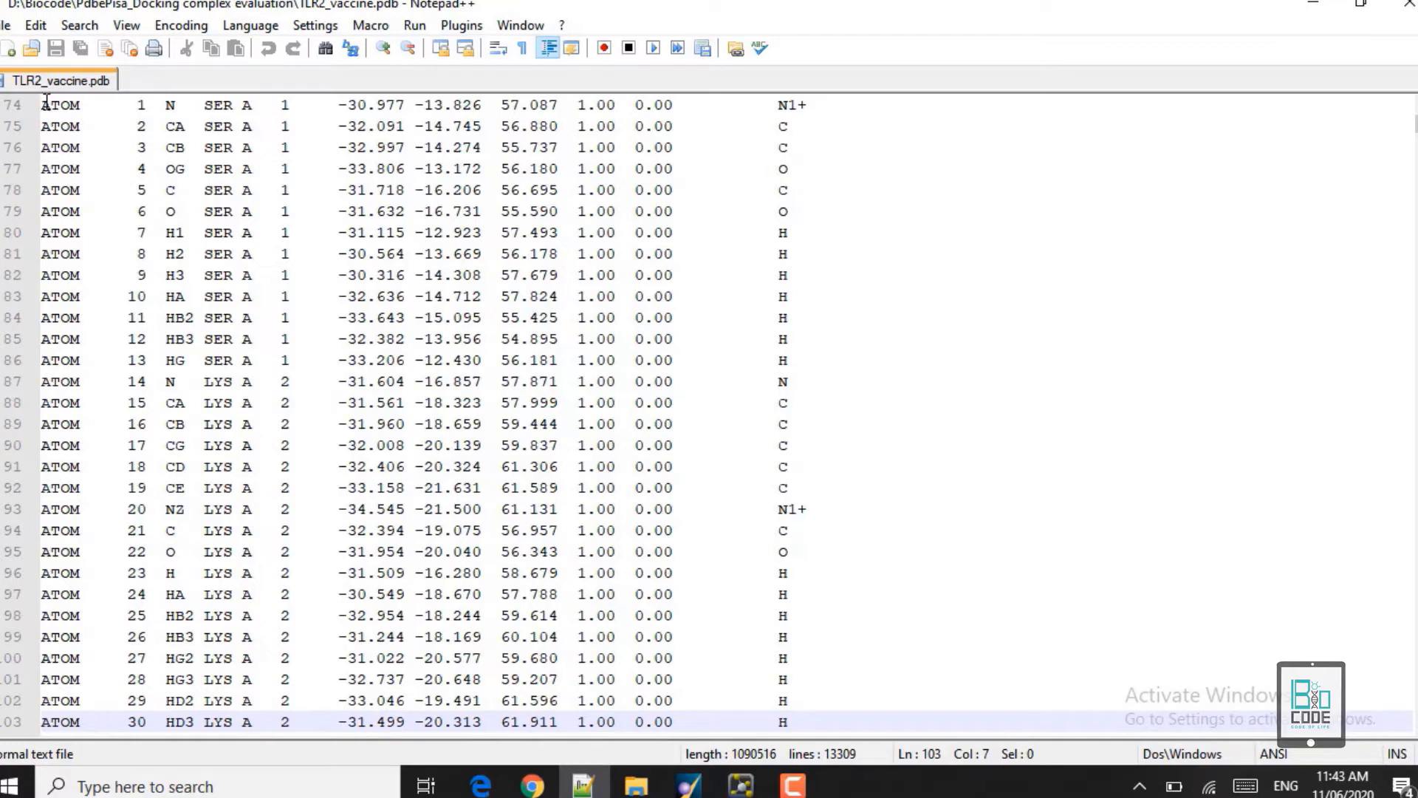
left_click_drag(46, 101, 80, 105)
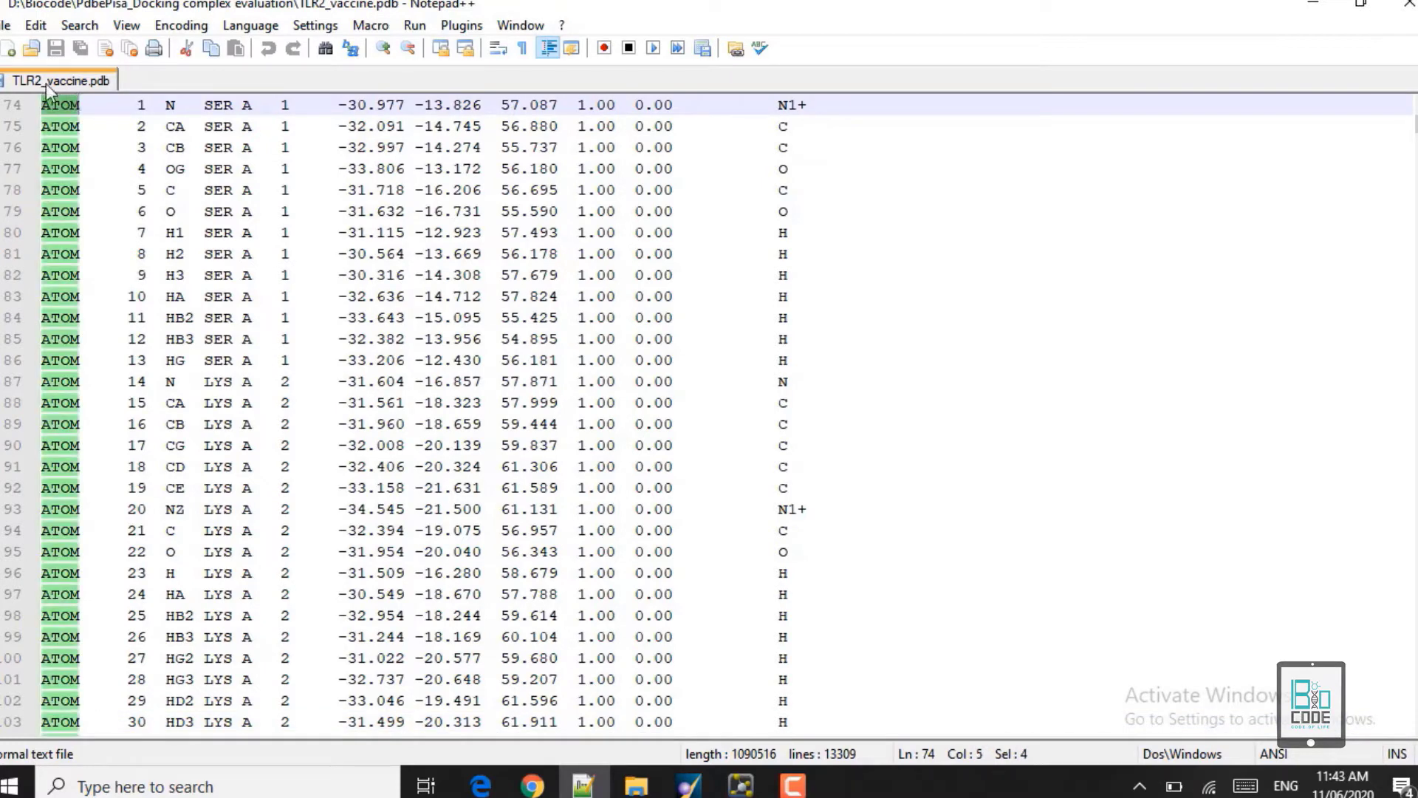
mouse_move(157, 107)
left_mouse_down()
mouse_move(133, 107)
mouse_move(156, 107)
left_mouse_up()
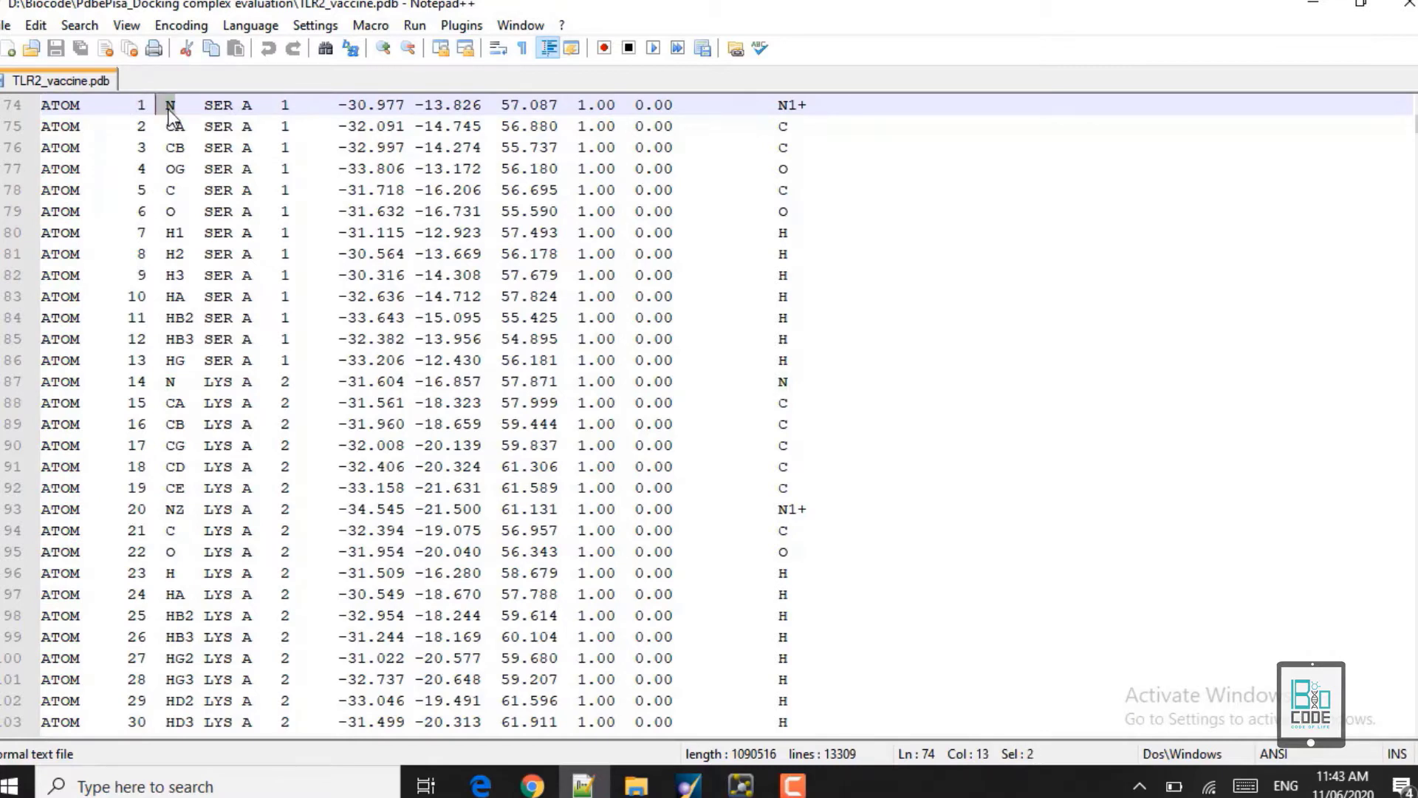
left_click(169, 210)
left_click_drag(165, 190, 184, 190)
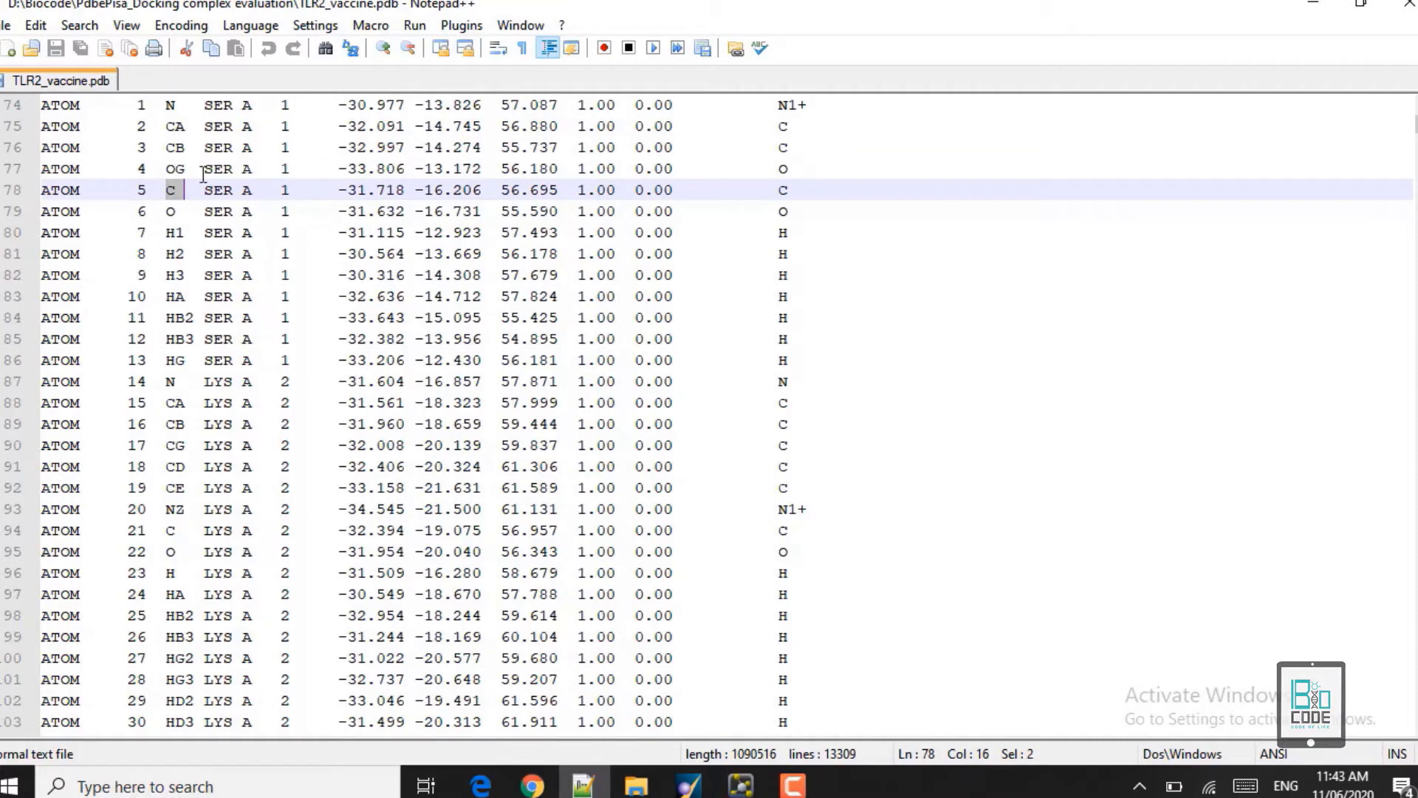
double_click(214, 106)
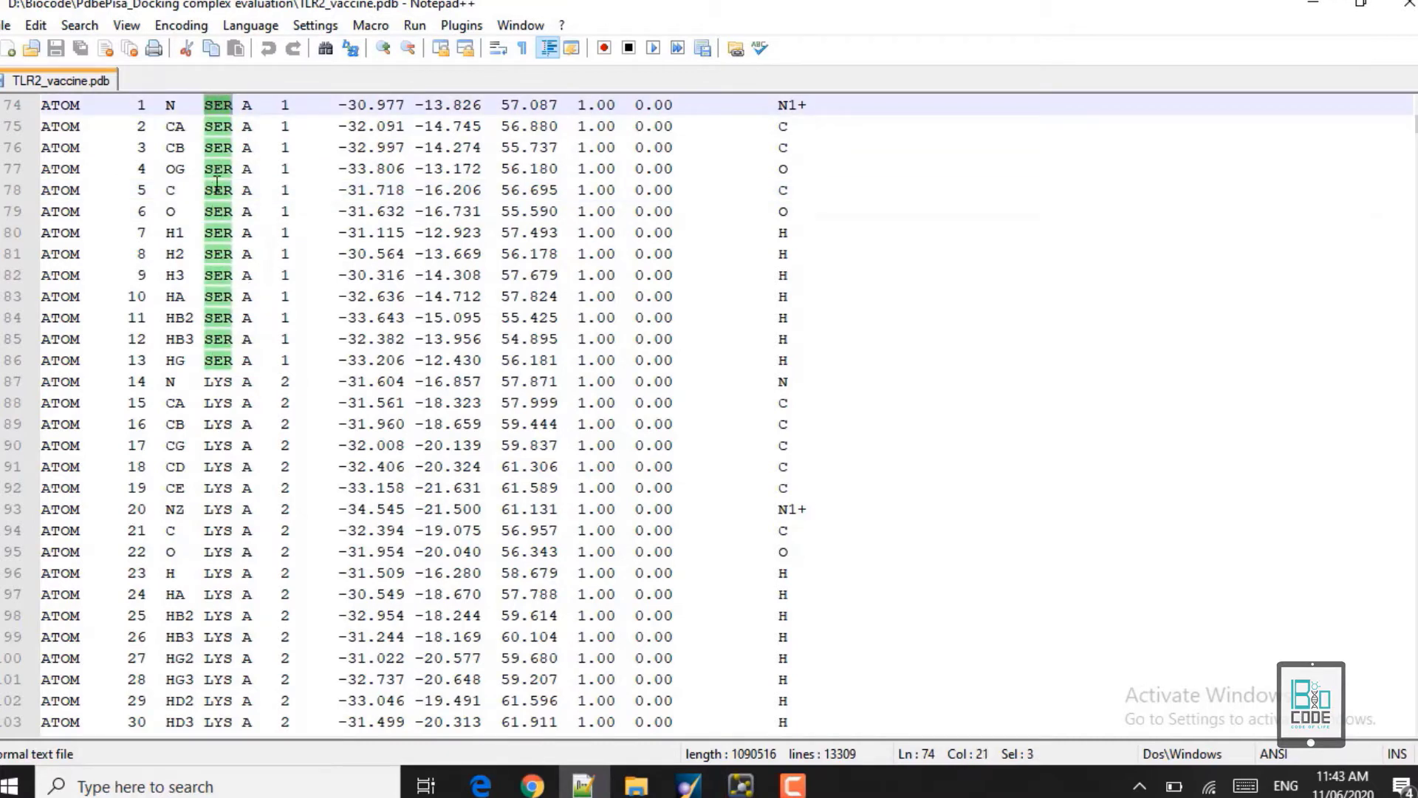
left_click_drag(190, 359, 133, 120)
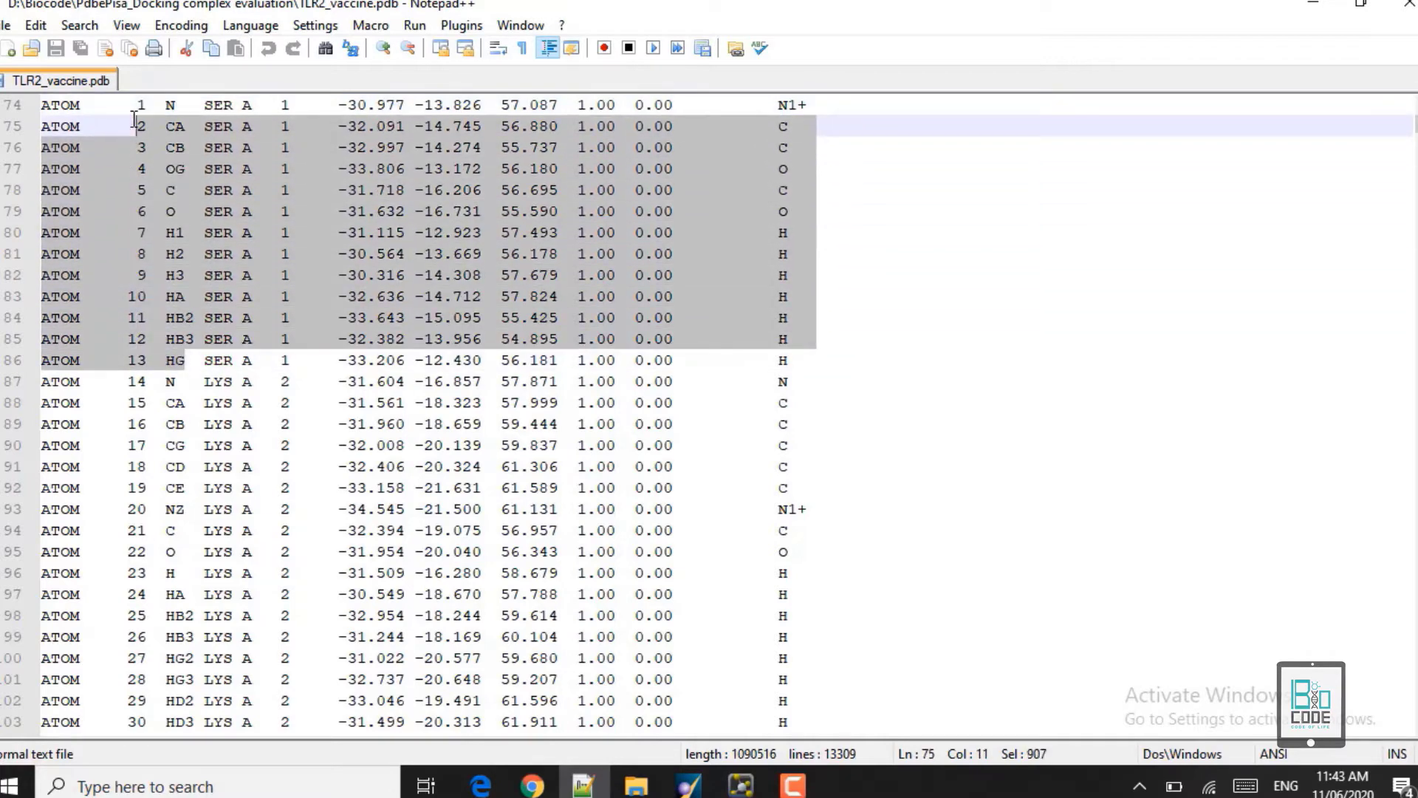
left_click(272, 166)
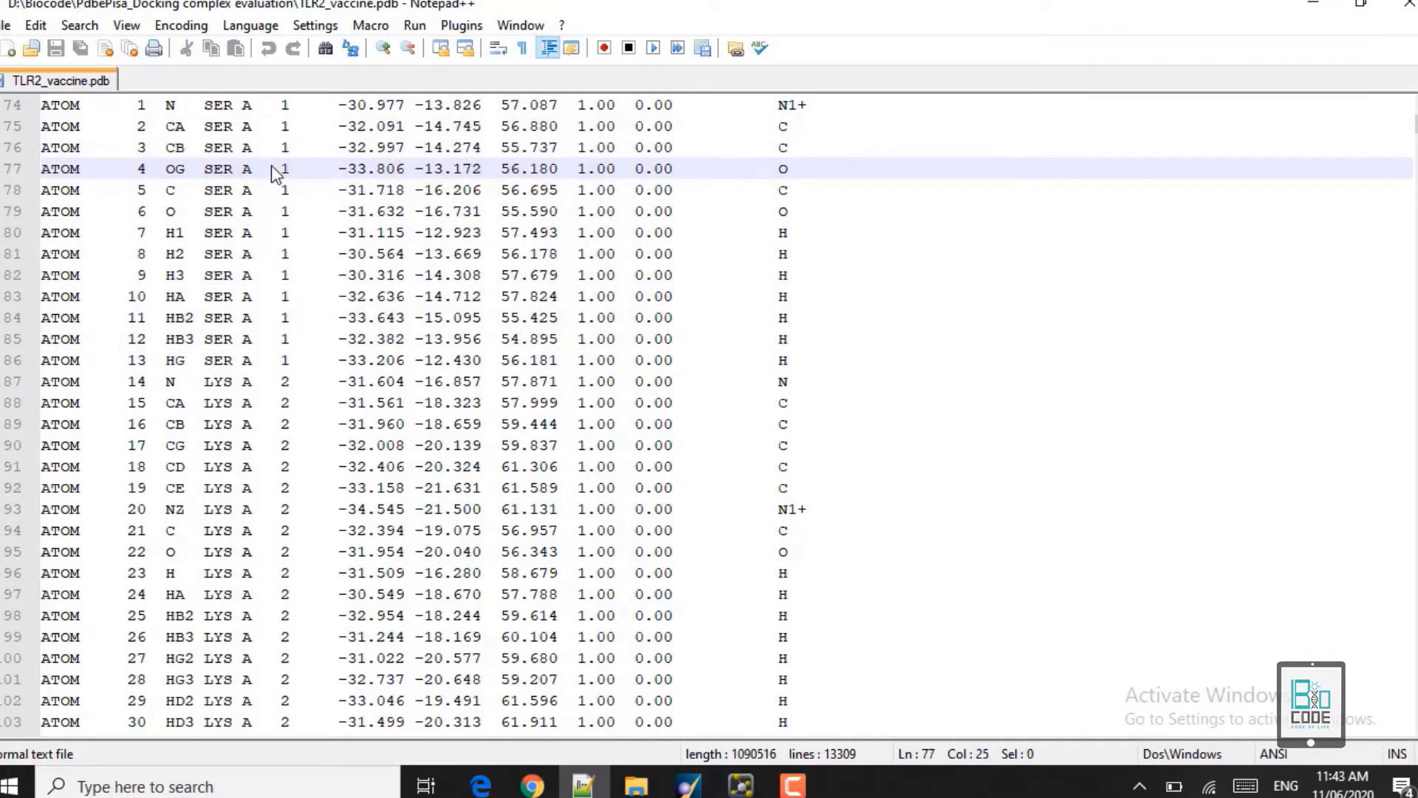
Examine the chain letter, residue number, coordinate and remaining columns of the first ATOM record on line 74.
double_click(246, 105)
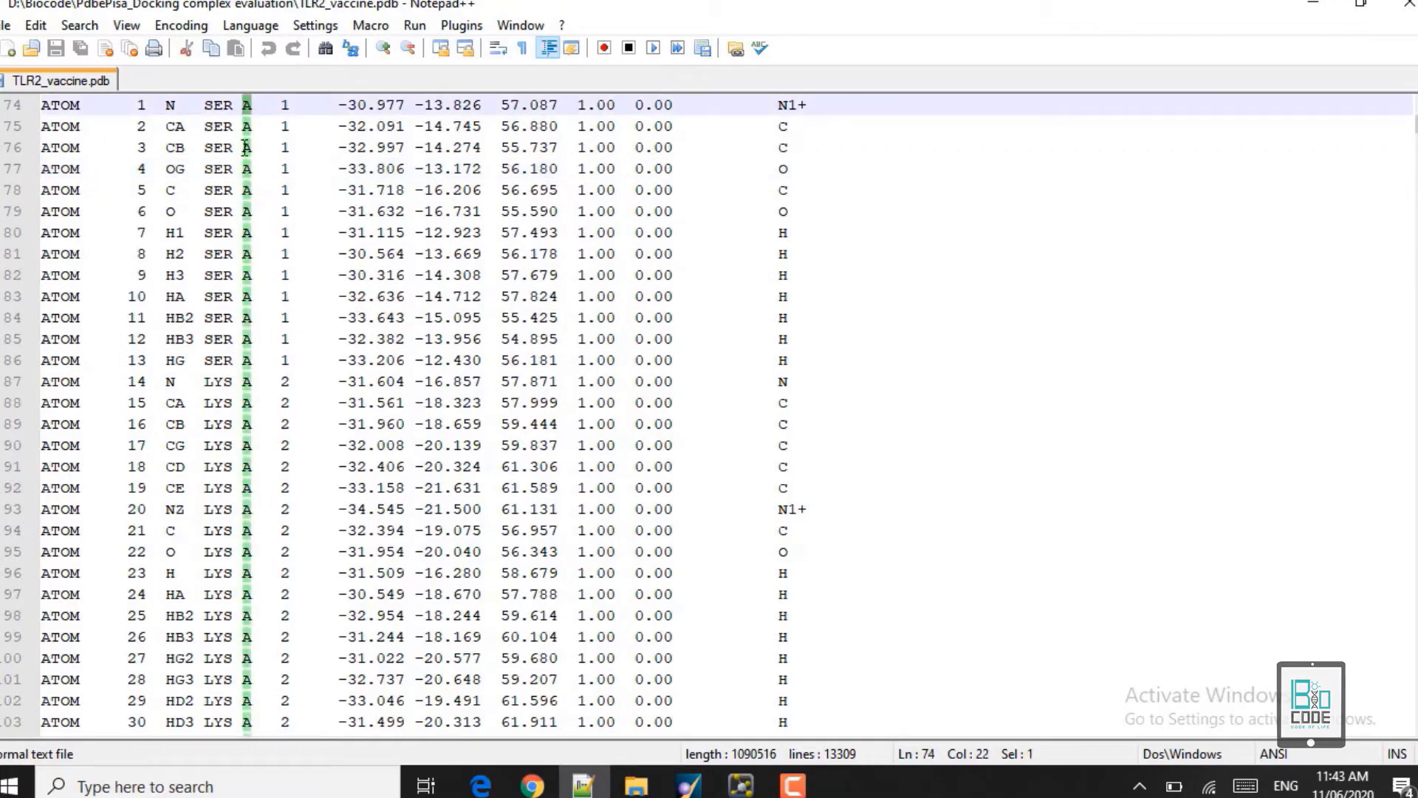
left_click_drag(297, 105, 281, 106)
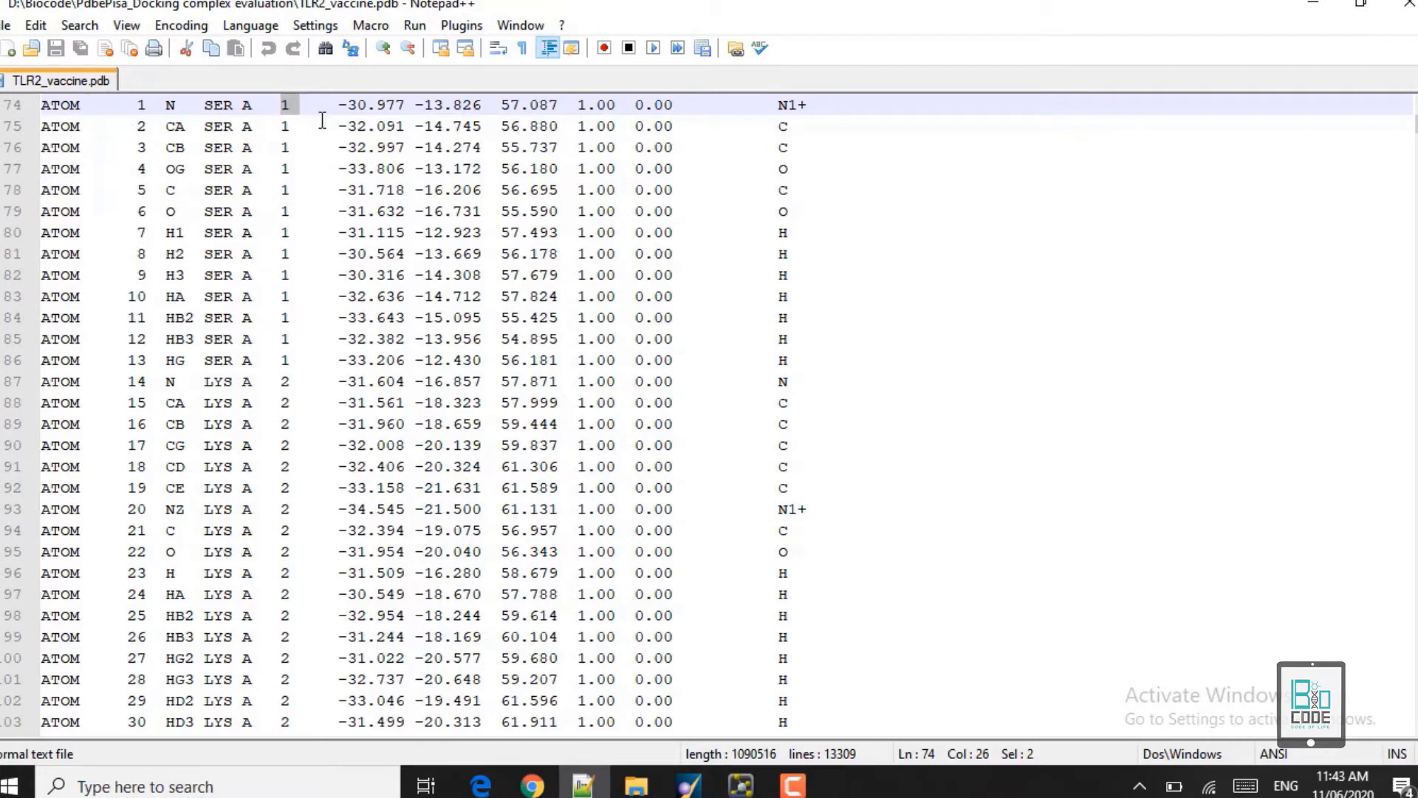
left_click_drag(338, 105, 861, 103)
left_click(571, 105)
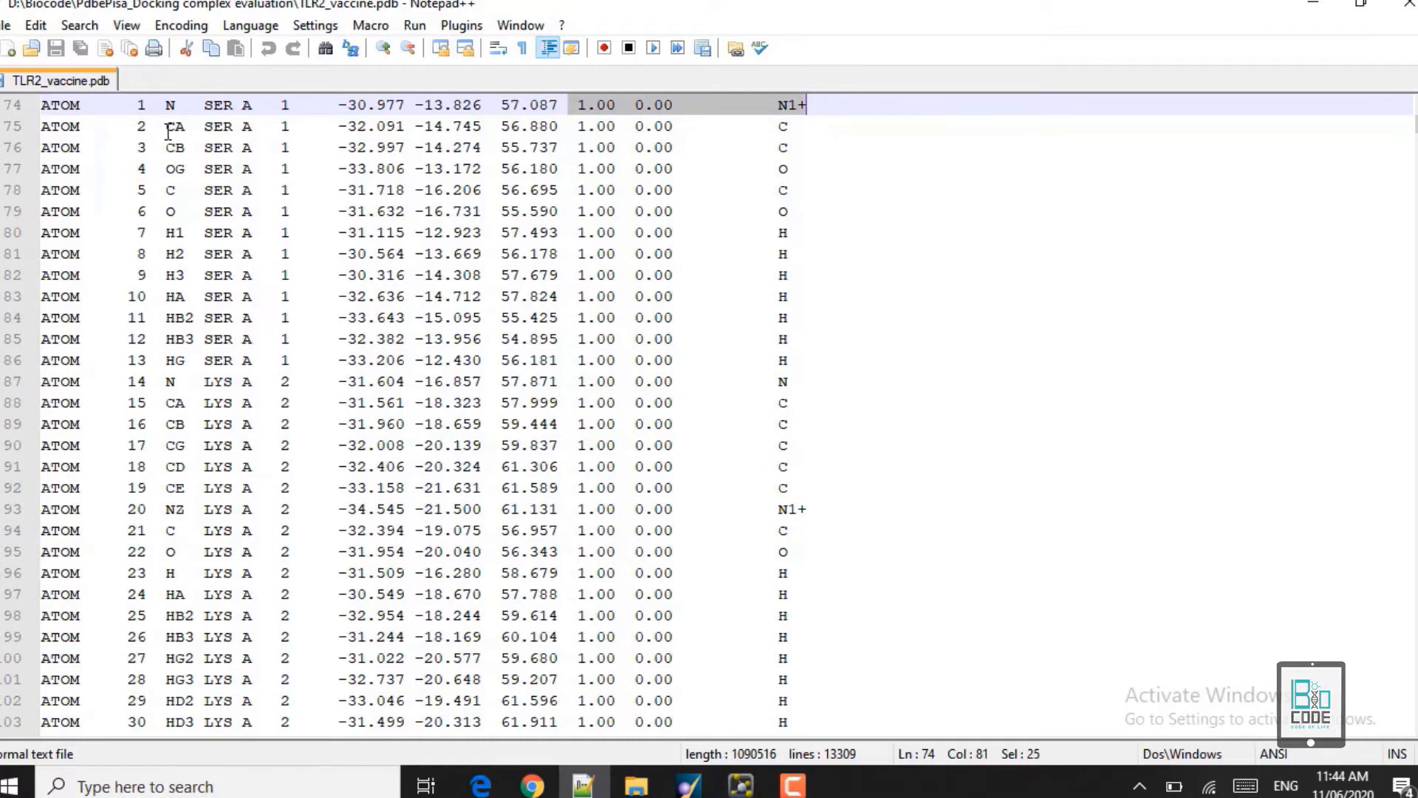
left_click(167, 130)
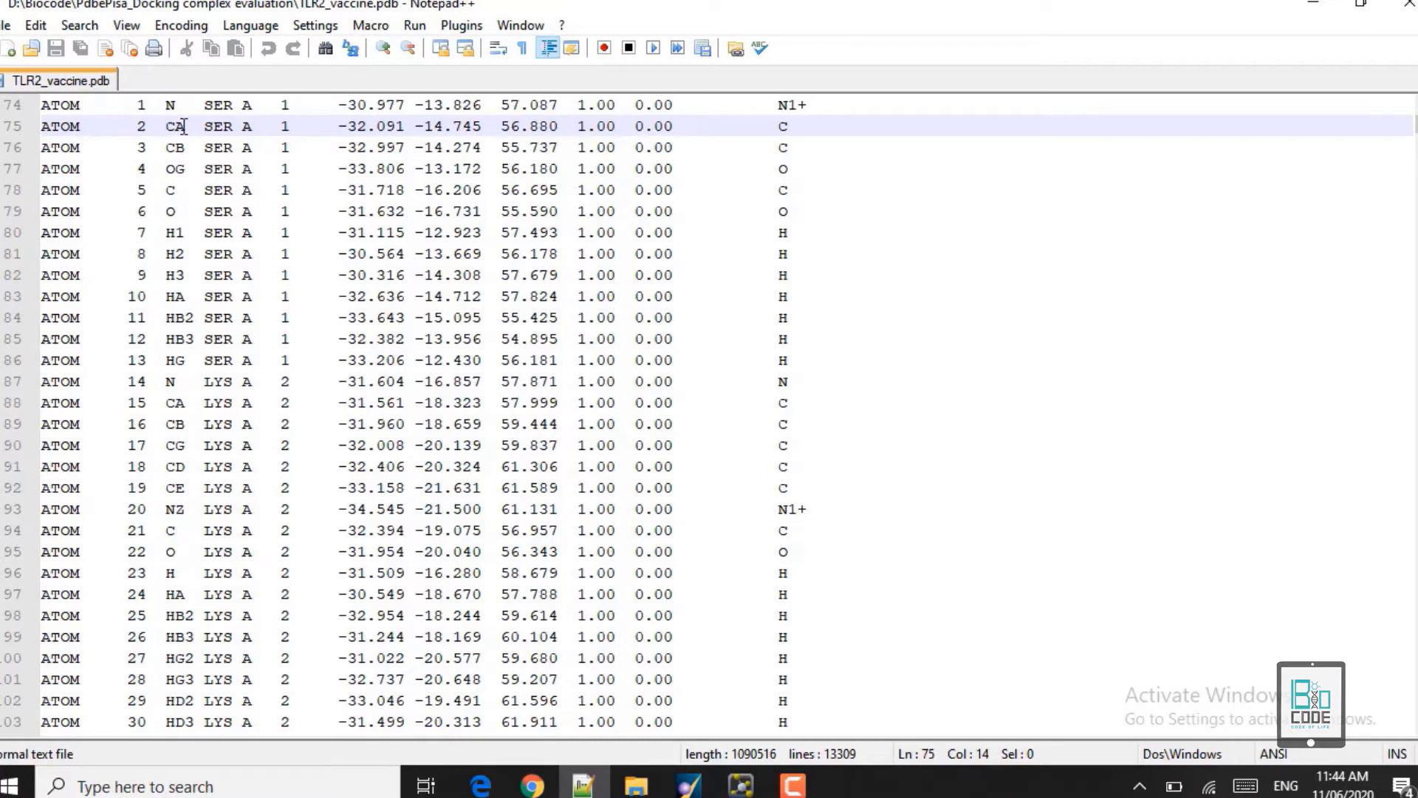
left_click_drag(265, 105, 240, 102)
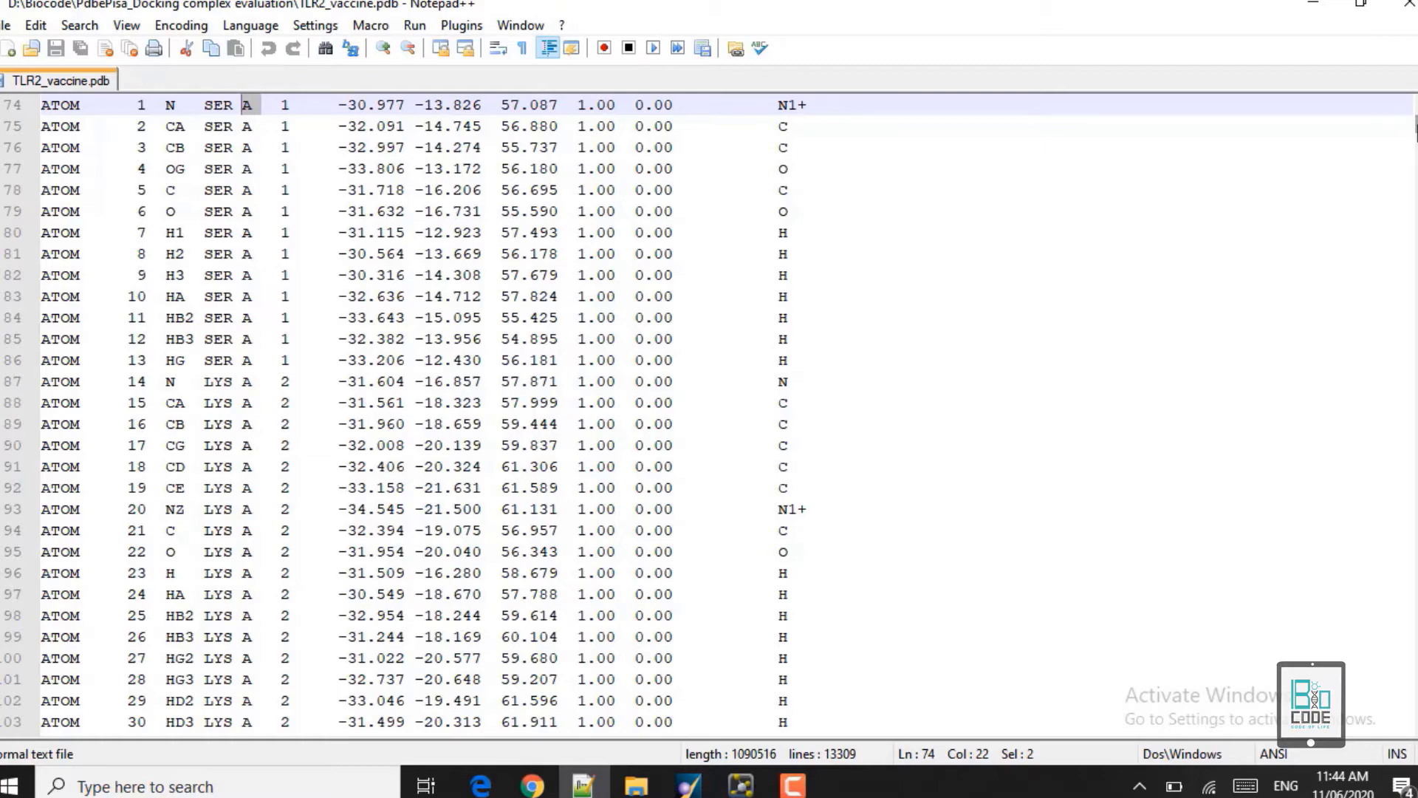
Find the TER record that ends the first chain and check the residue number of the last LEU before it.
left_click_drag(1417, 130, 1414, 343)
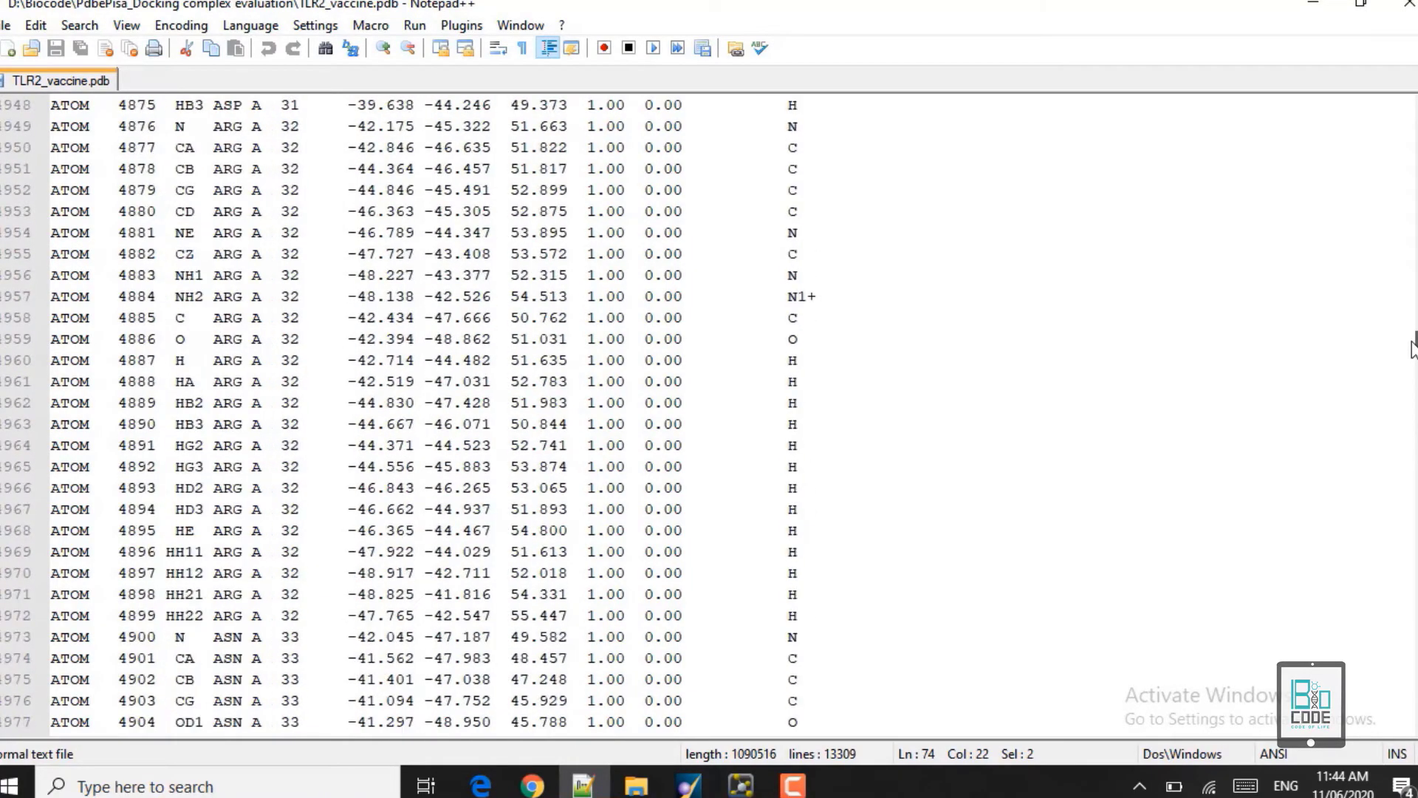
left_click(334, 258)
key("Up")
key("Up")
key("Up")
key("Up")
key("Up")
key("Up")
key("Up")
key("Up")
key("Up")
key("Up")
key("Up")
key("Up")
key("Up")
key("Up")
key("Up")
key("Up")
key("Up")
key("Up")
key("Up")
key("Up")
key("Up")
key("Up")
key("Up")
key("Up")
key("Up")
key("Up")
key("Up")
key("Up")
key("Up")
key("Up")
key("Up")
key("Up")
key("Up")
key("Up")
key("Up")
key("Up")
key("Up")
key("Up")
key("Up")
key("Up")
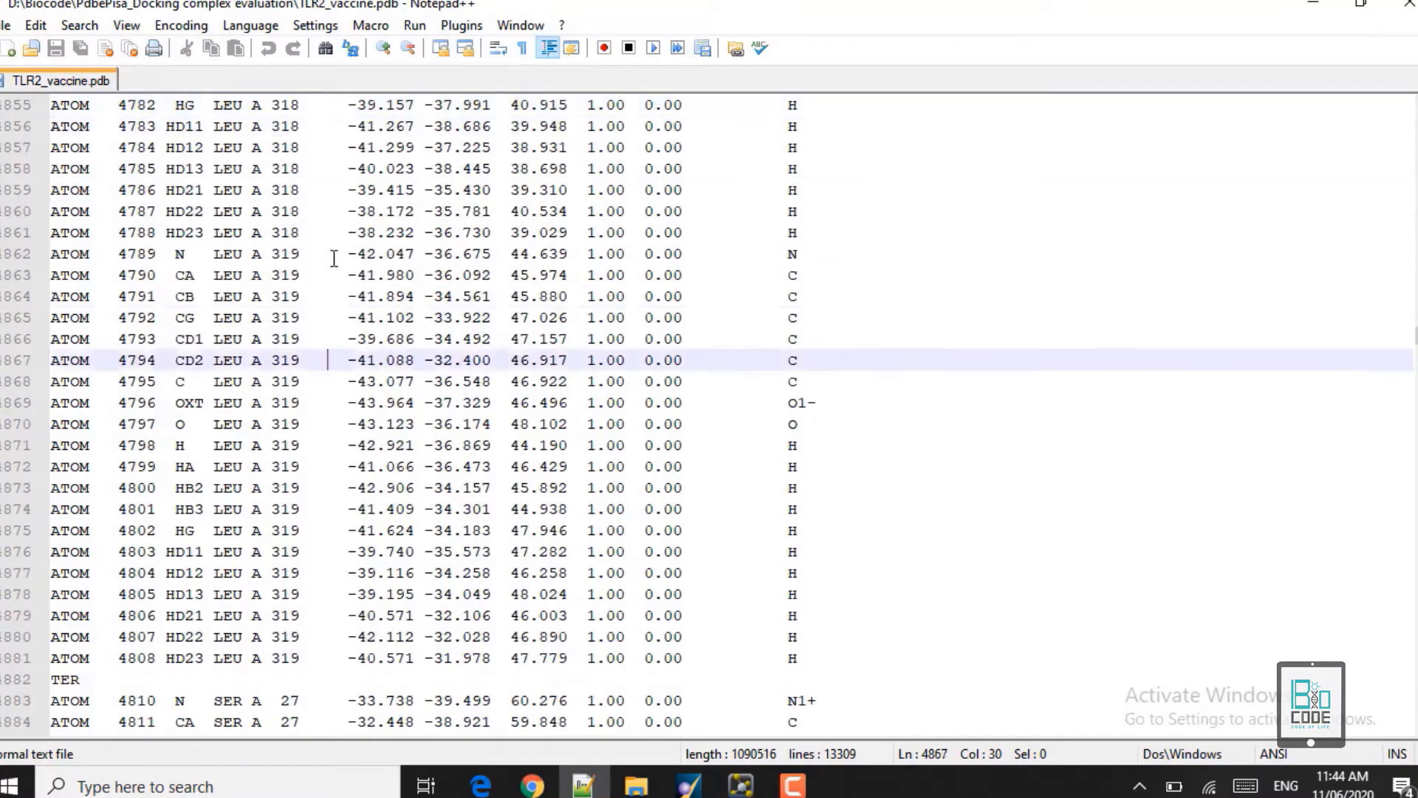
key("Down")
key("Down")
key("Down")
key("Down")
key("Down")
key("Down")
key("Down")
key("Down")
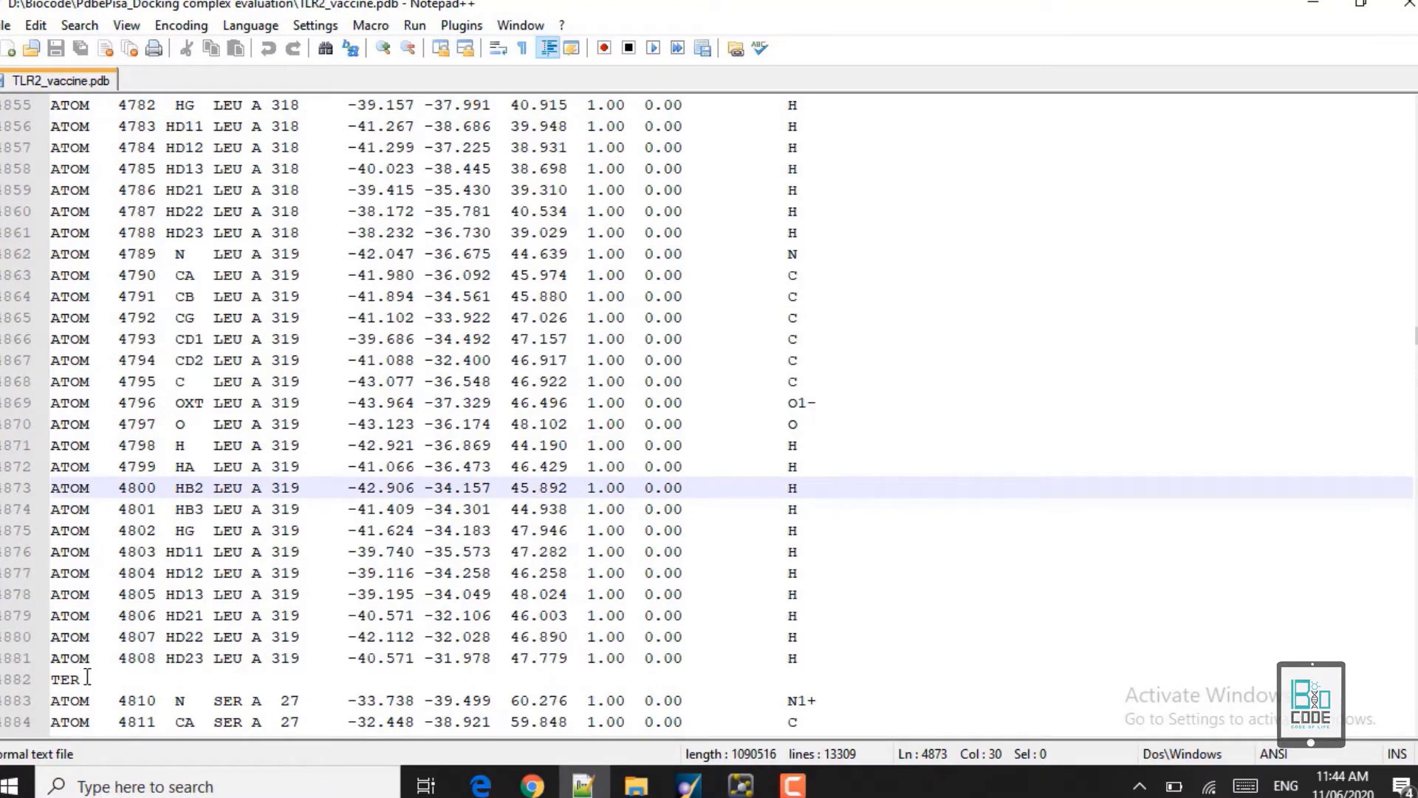
left_click_drag(89, 679, 33, 678)
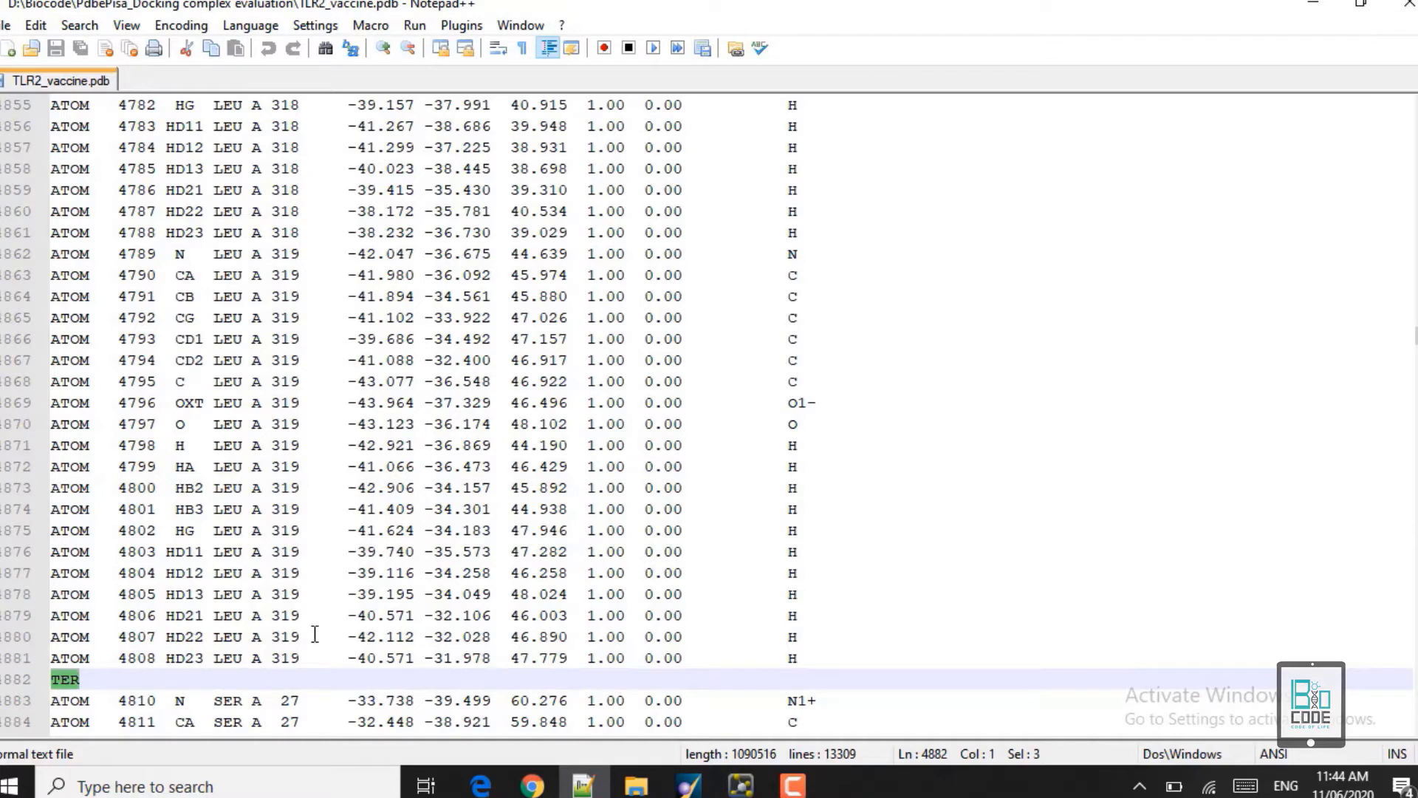
left_click_drag(300, 657, 272, 658)
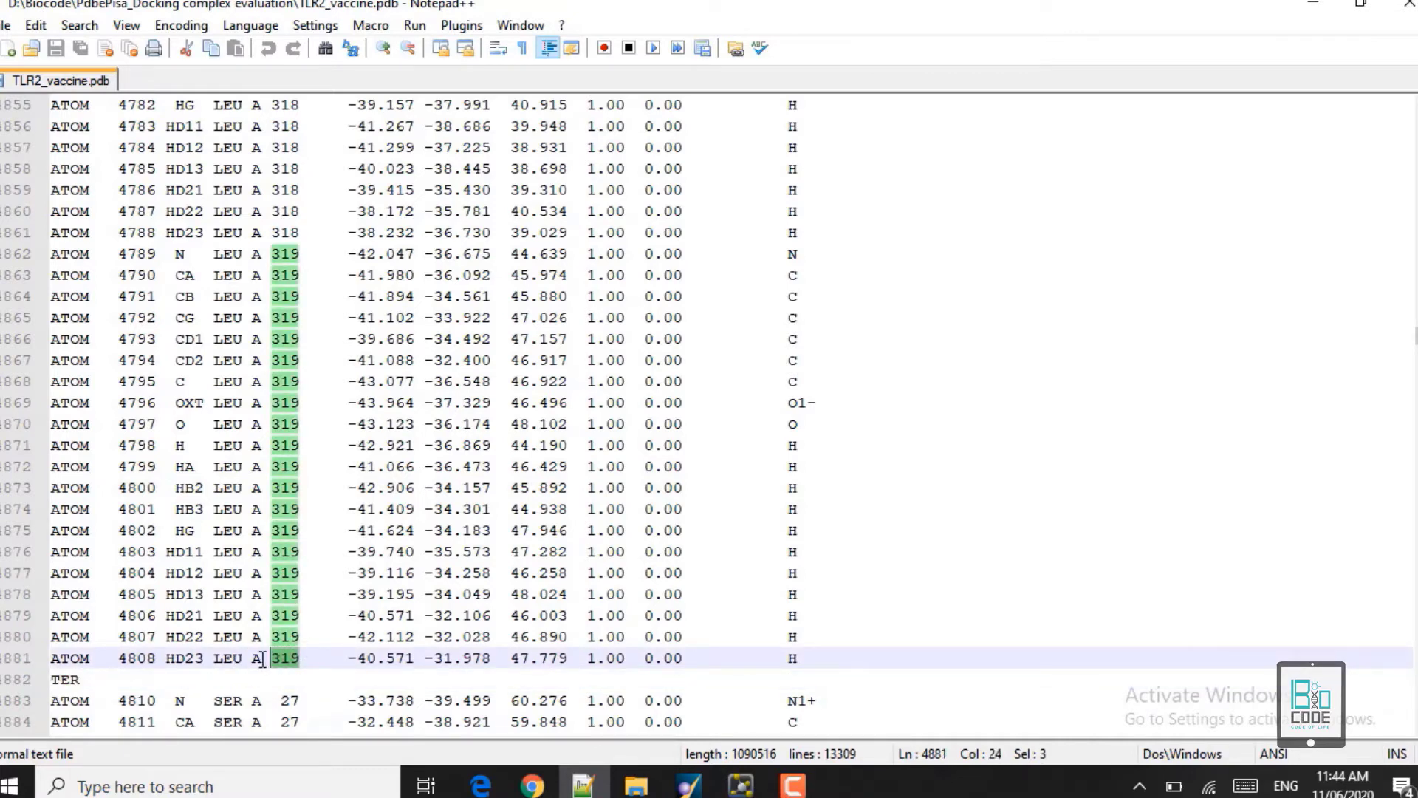
left_click(349, 686)
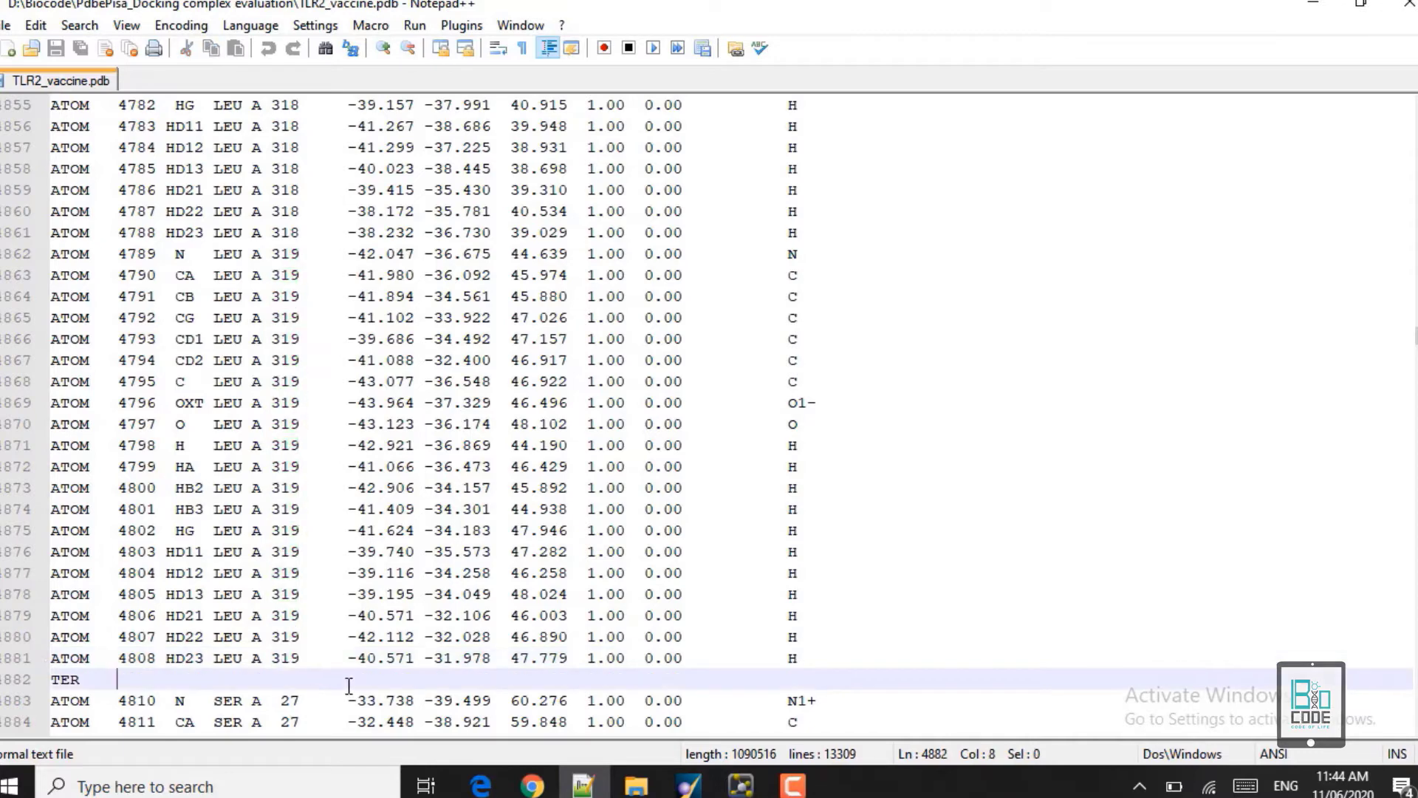
Examine the ATOM records on both sides of the TER line to distinguish the end of one protein from the start of the next.
key("Down")
key("Down")
key("Down")
key("Down")
key("Down")
key("Down")
key("Down")
key("Down")
key("Down")
key("Down")
key("Down")
key("Down")
key("Down")
key("Down")
key("Down")
key("Down")
key("Down")
key("Down")
key("Down")
key("Down")
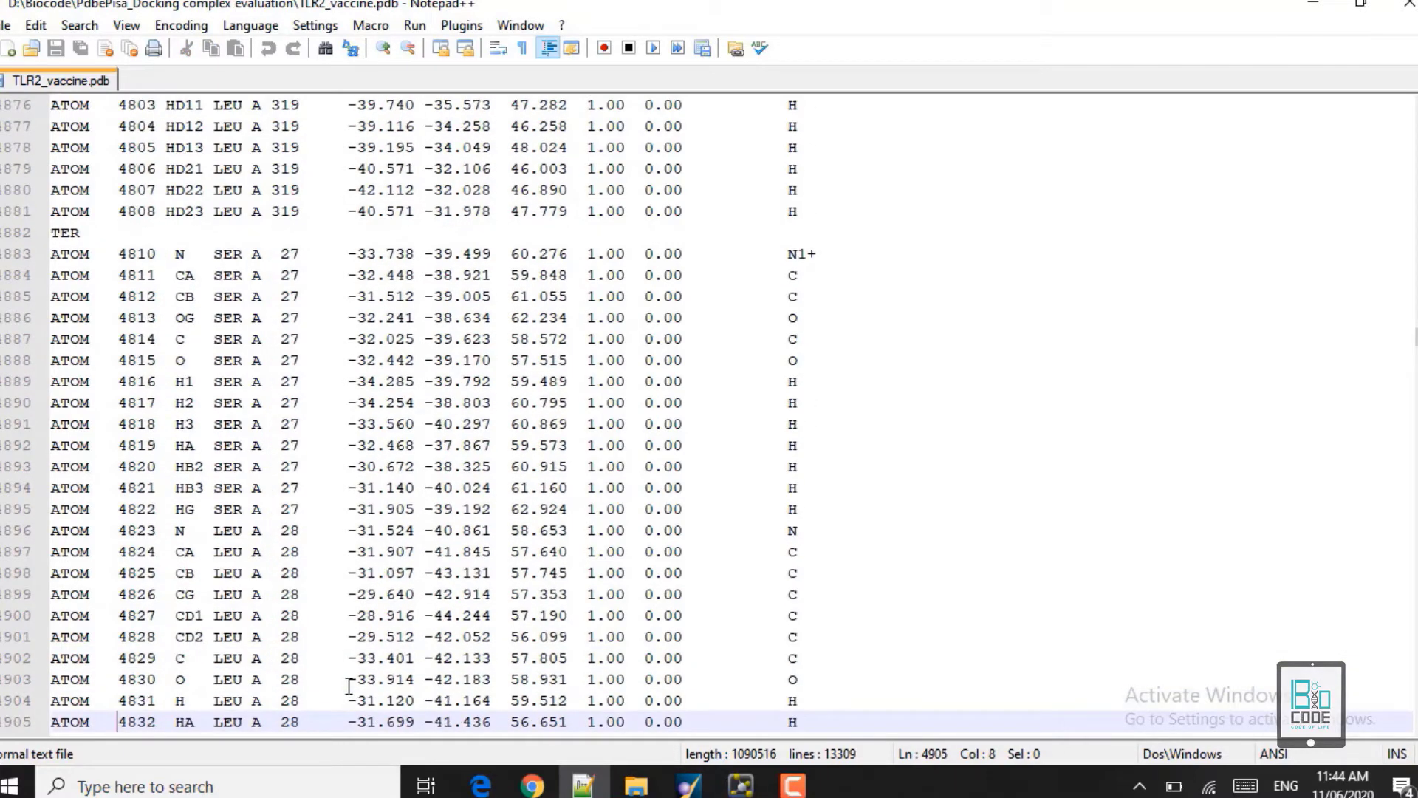
left_click_drag(301, 212, 100, 84)
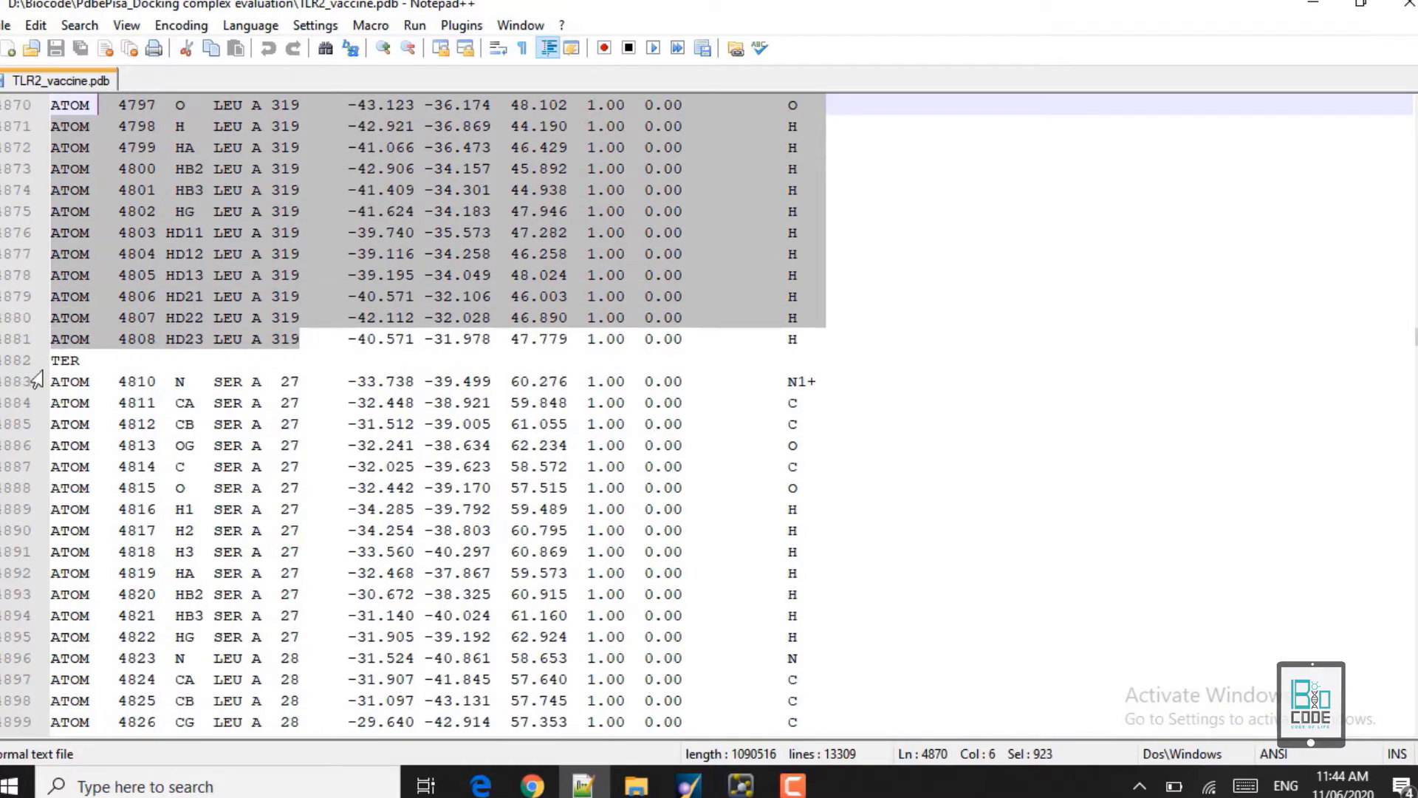
left_click(58, 376)
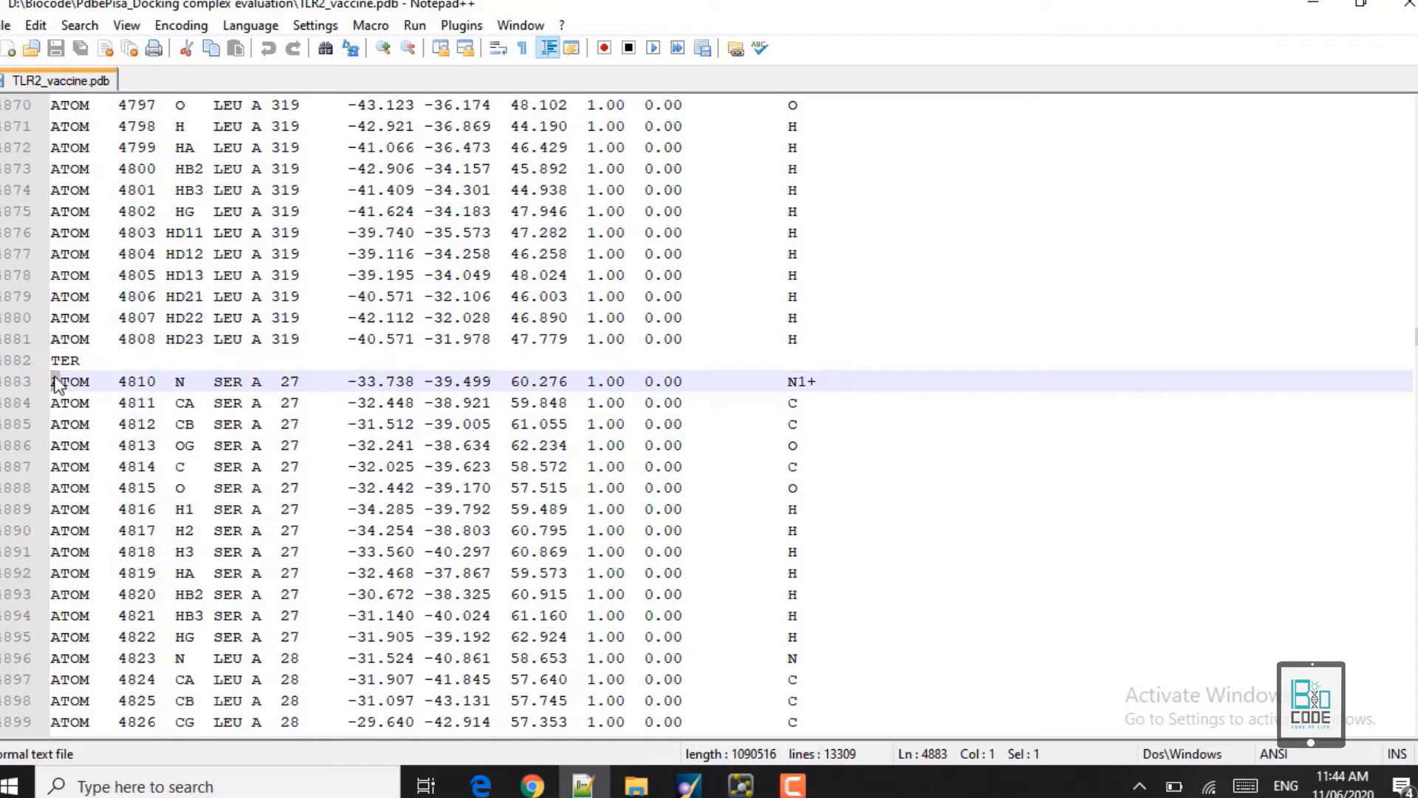
double_click(58, 377)
left_click(54, 380)
left_click_drag(53, 380, 704, 425)
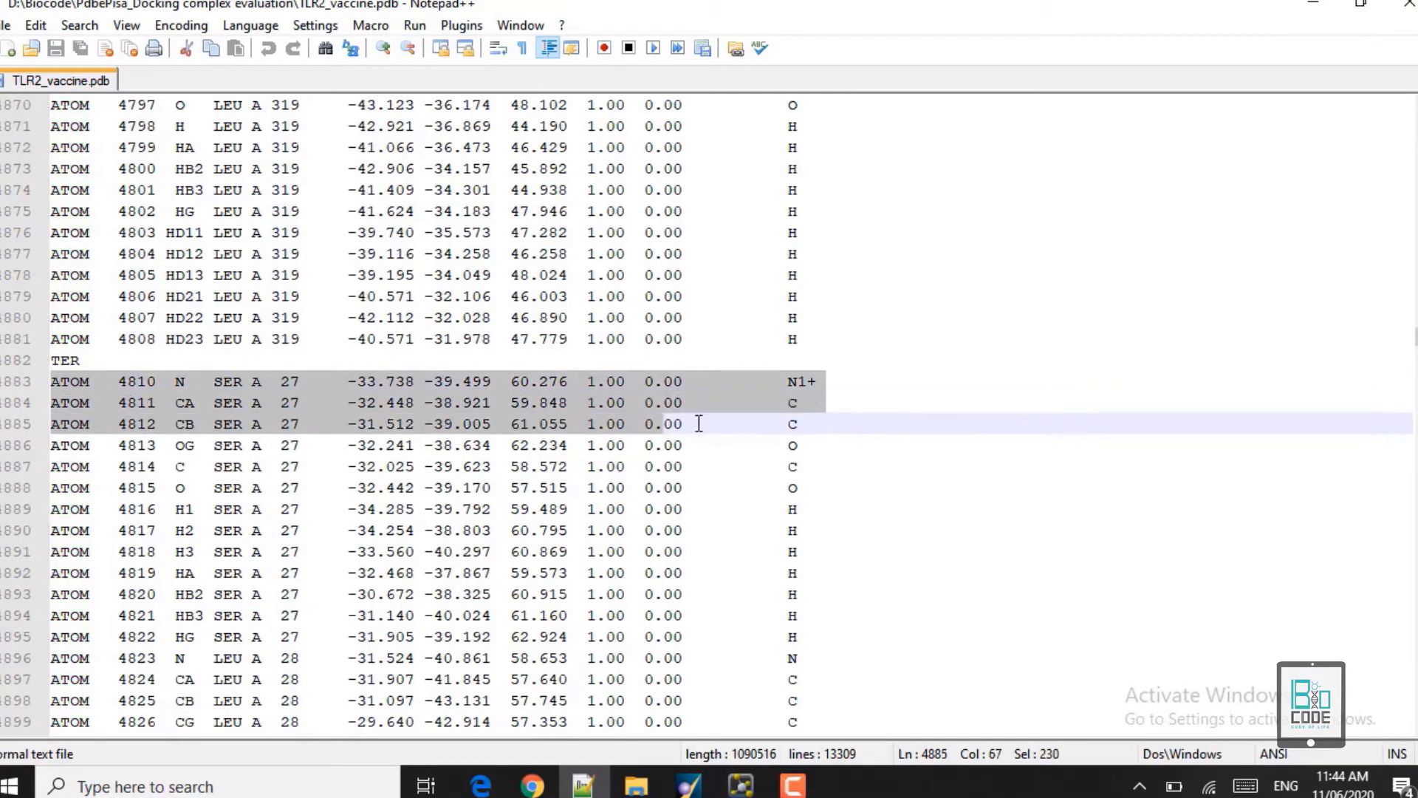
Compare the chain letter in the last record before TER with the one in the first SER record after it.
left_click(268, 367)
double_click(262, 341)
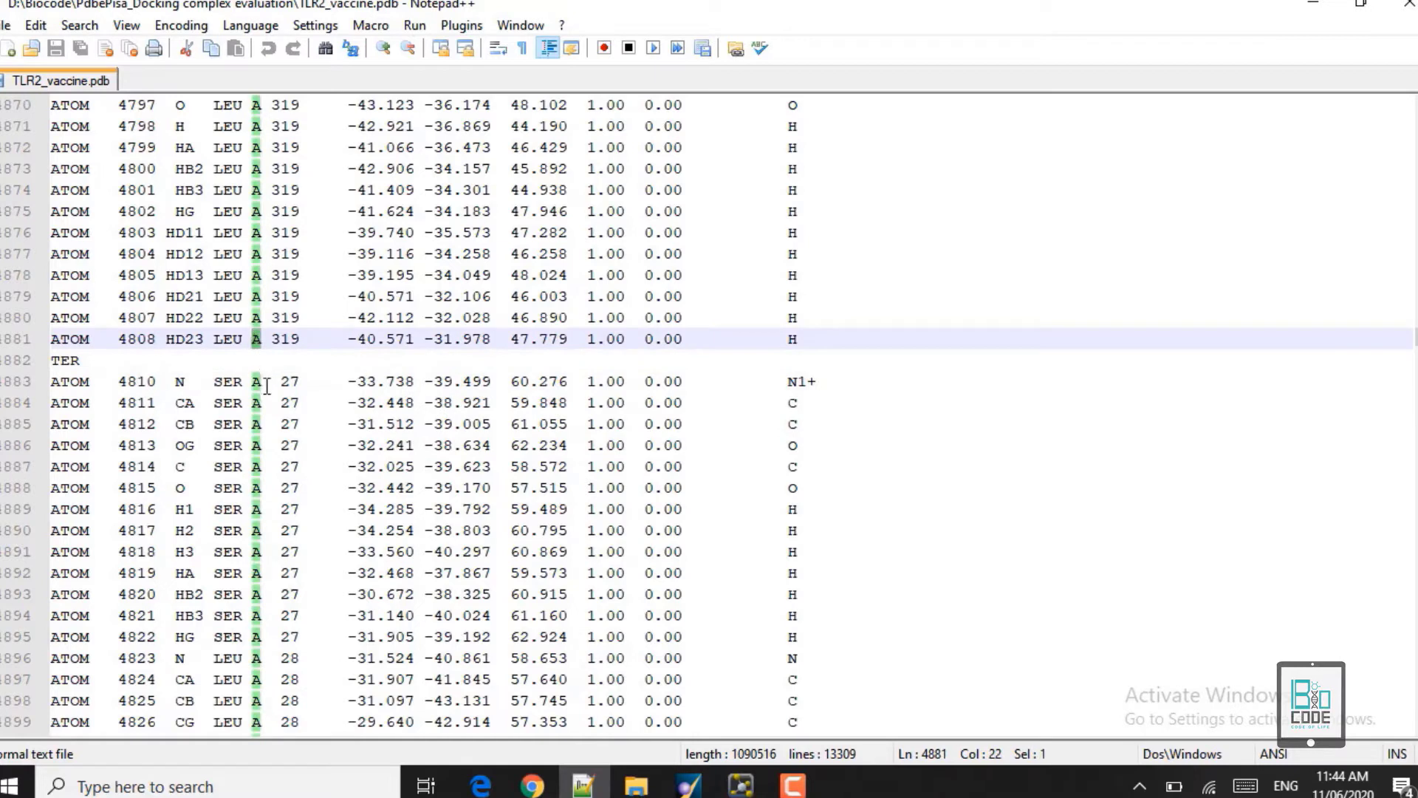
left_click_drag(252, 381, 271, 381)
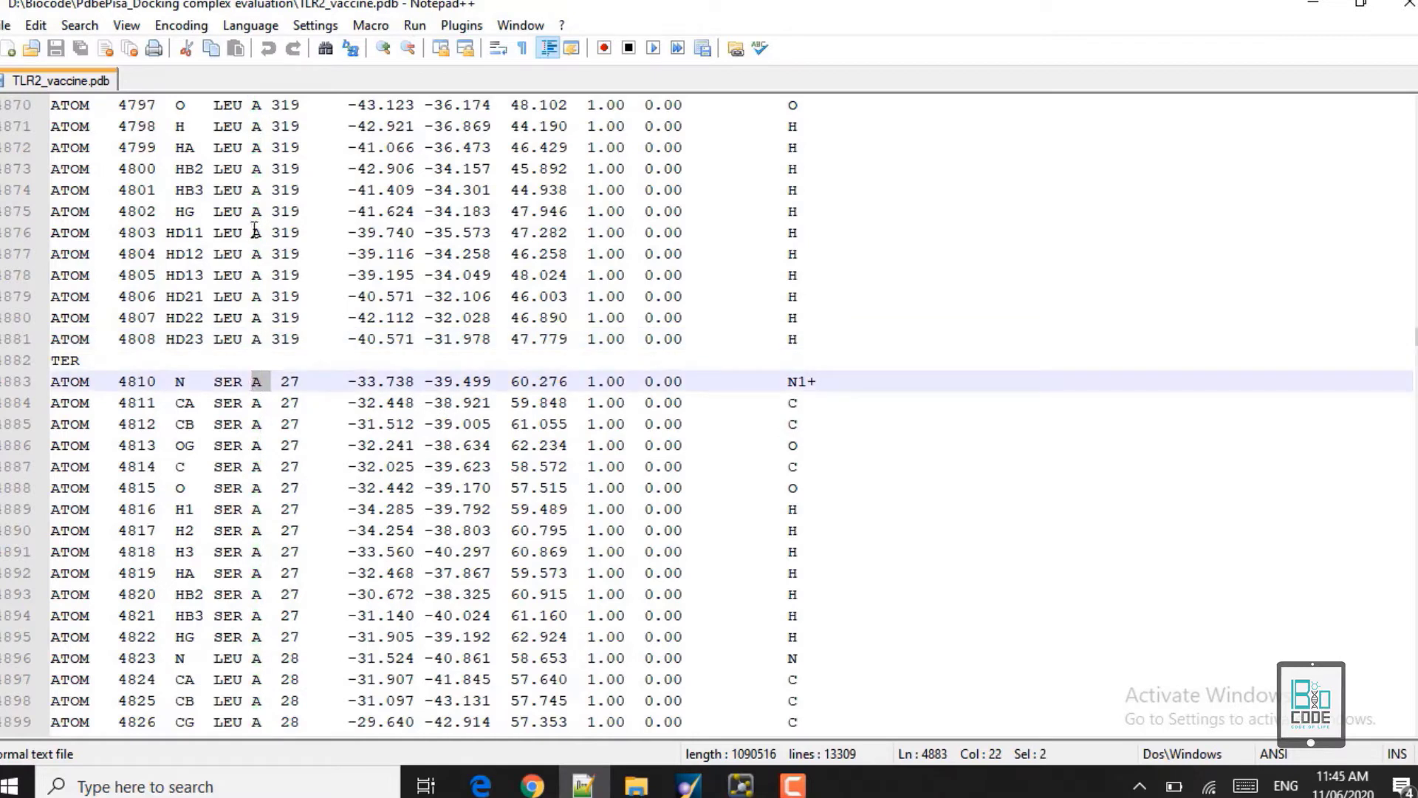
left_click(261, 391)
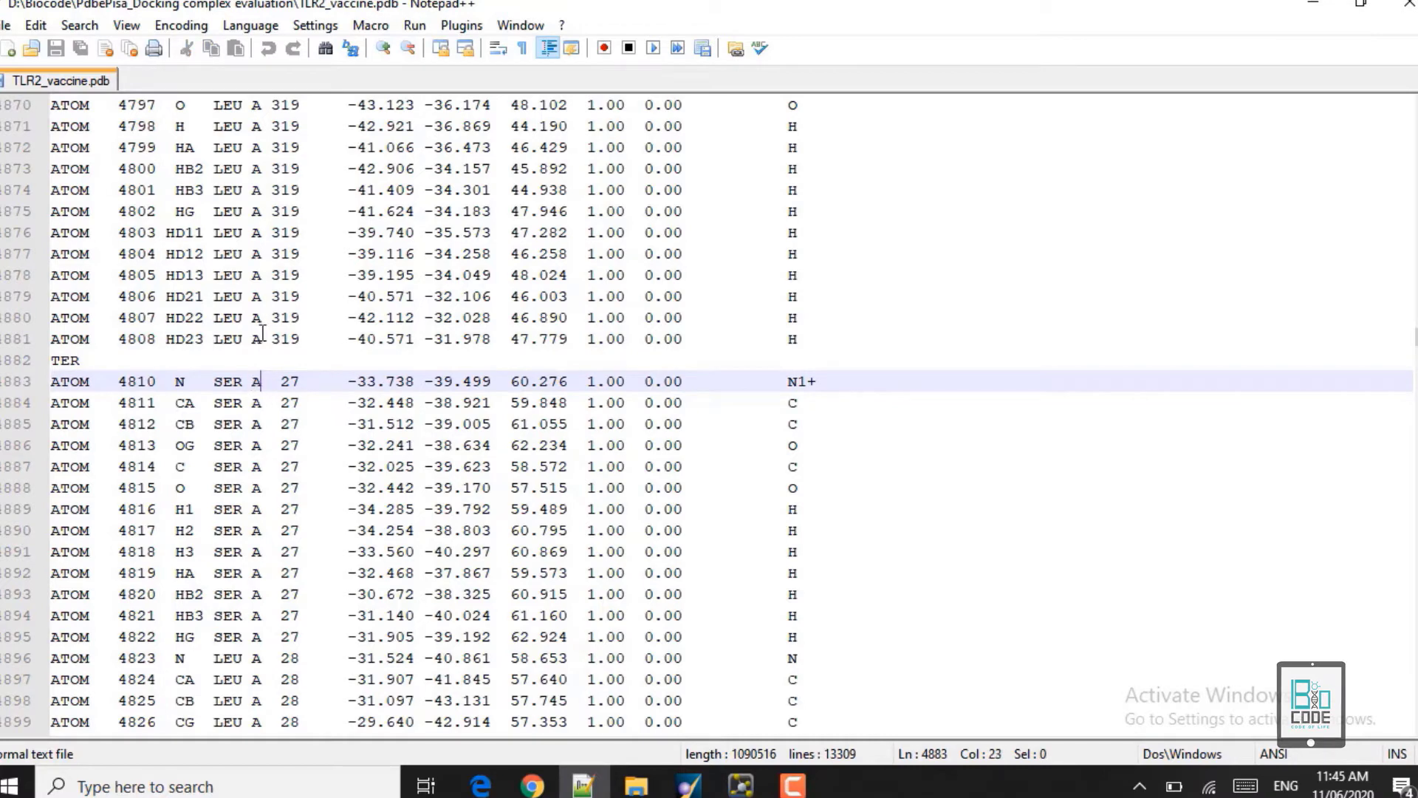
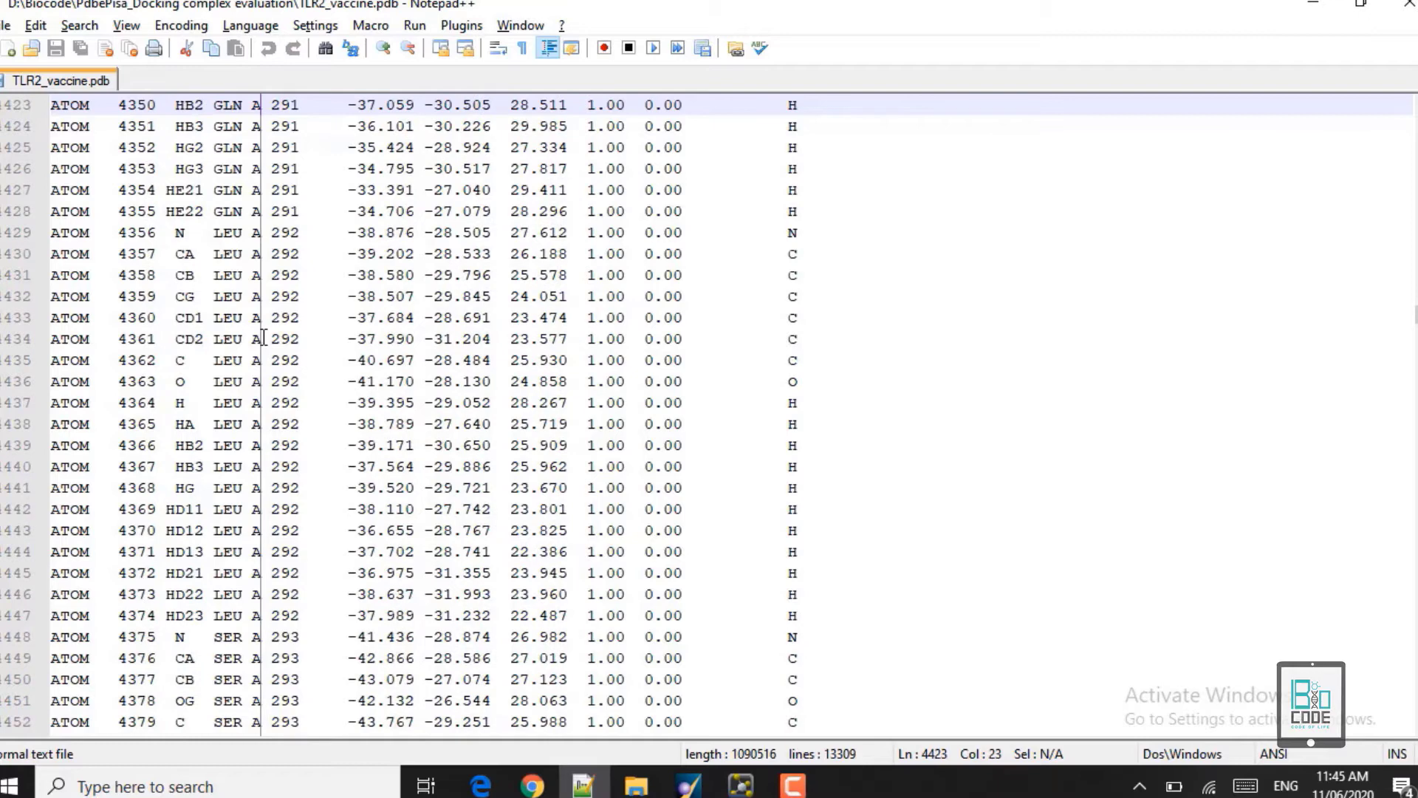
Extend the column block selection beside the first protein's chain letters upward to line 4316.
key("Page_Up")
key("Page_Up")
key("Page_Up")
key("Page_Up")
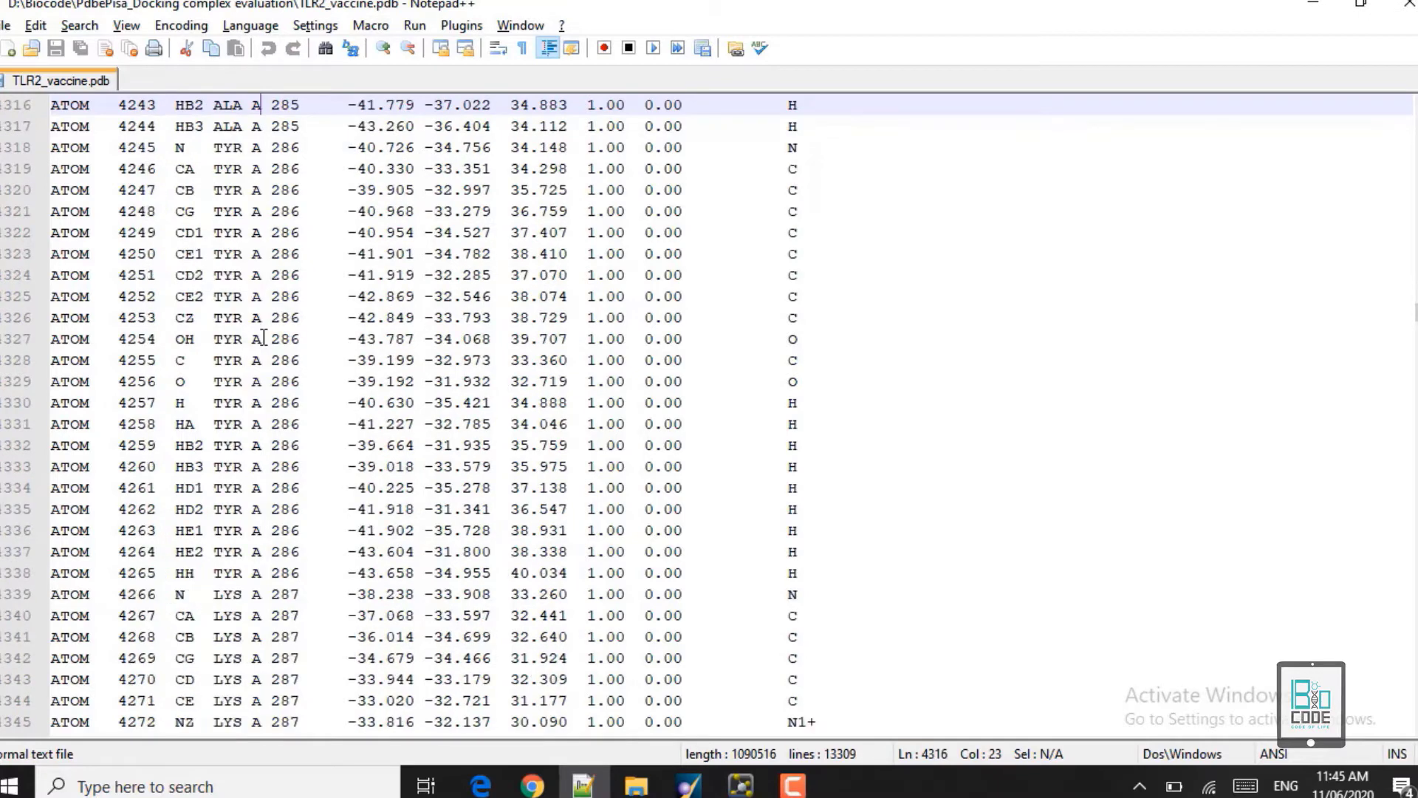
Extend the block selection up to line 336 at column 24, just past the chain A letters.
left_click_drag(1415, 311, 1416, 145)
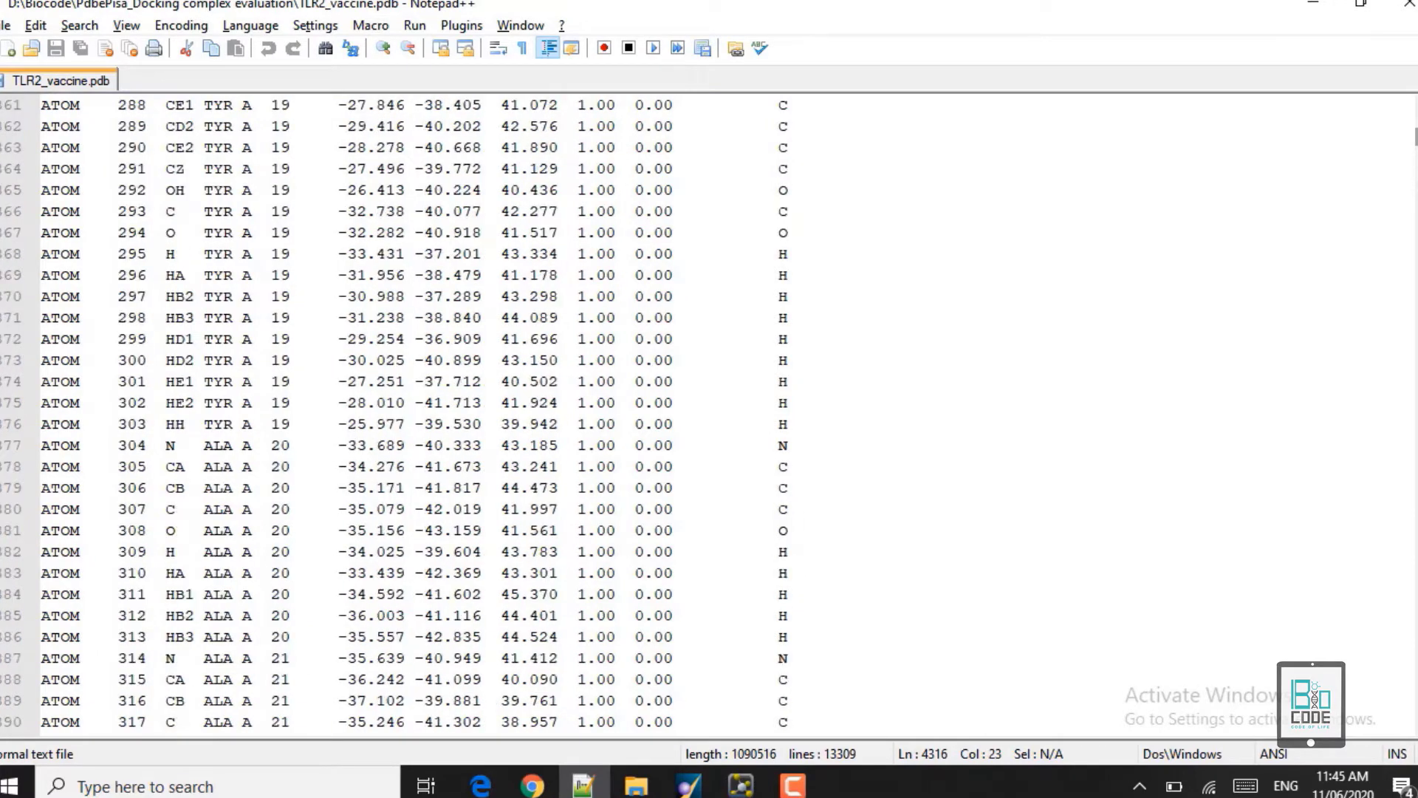
left_click(260, 115)
key("Up")
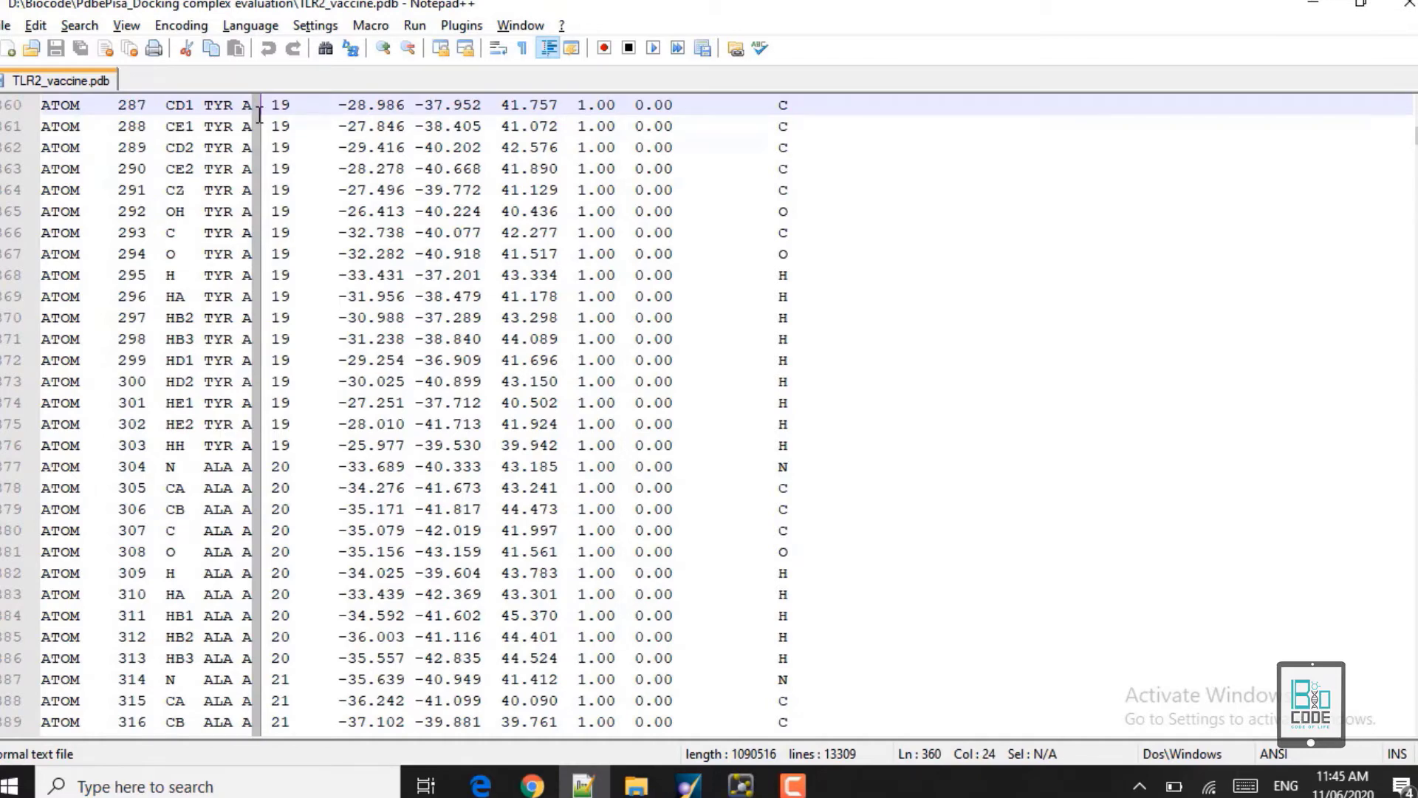
key("Up")
key("Up")
key("Up")
key("Up")
key("Up")
key("Up")
key("Up")
key("Up")
key("Up")
key("Up")
key("Up")
key("Up")
key("Up")
key("Up")
key("Up")
key("Up")
key("Up")
key("Up")
key("Up")
key("Up")
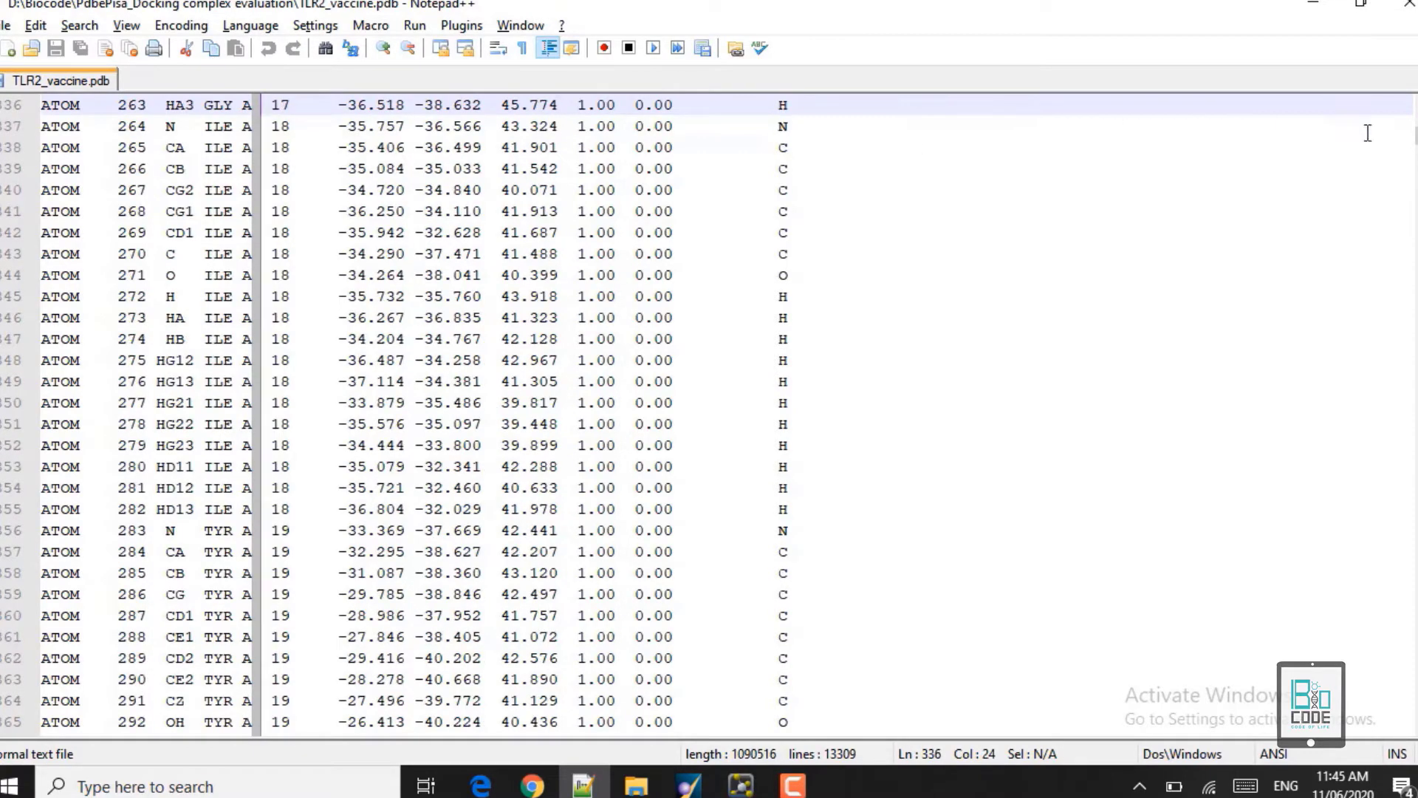
Go back through the chain A records above line 336 to locate the first protein's first ATOM record.
key("ctrl+Up")
key("ctrl+Up")
key("ctrl+Up")
key("ctrl+Up")
key("ctrl+Up")
key("ctrl+Up")
key("ctrl+Up")
key("ctrl+Up")
key("ctrl+Up")
key("ctrl+Up")
key("ctrl+Up")
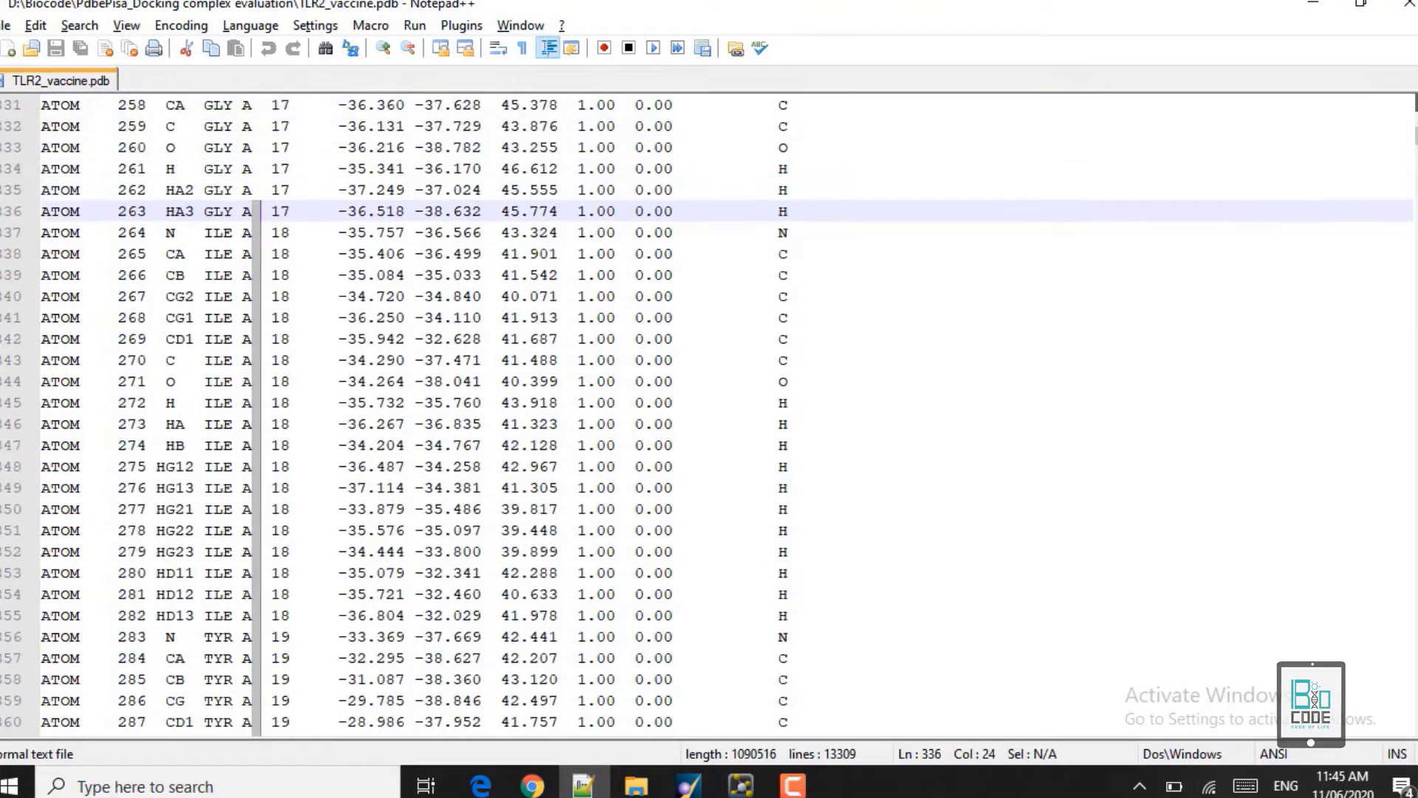
key("ctrl+Up")
key("ctrl+Up")
key("ctrl+Up")
key("ctrl+Up")
key("ctrl+Up")
key("ctrl+Up")
key("ctrl+Up")
key("ctrl+Up")
key("ctrl+Up")
key("ctrl+Up")
key("ctrl+Up")
key("ctrl+Up")
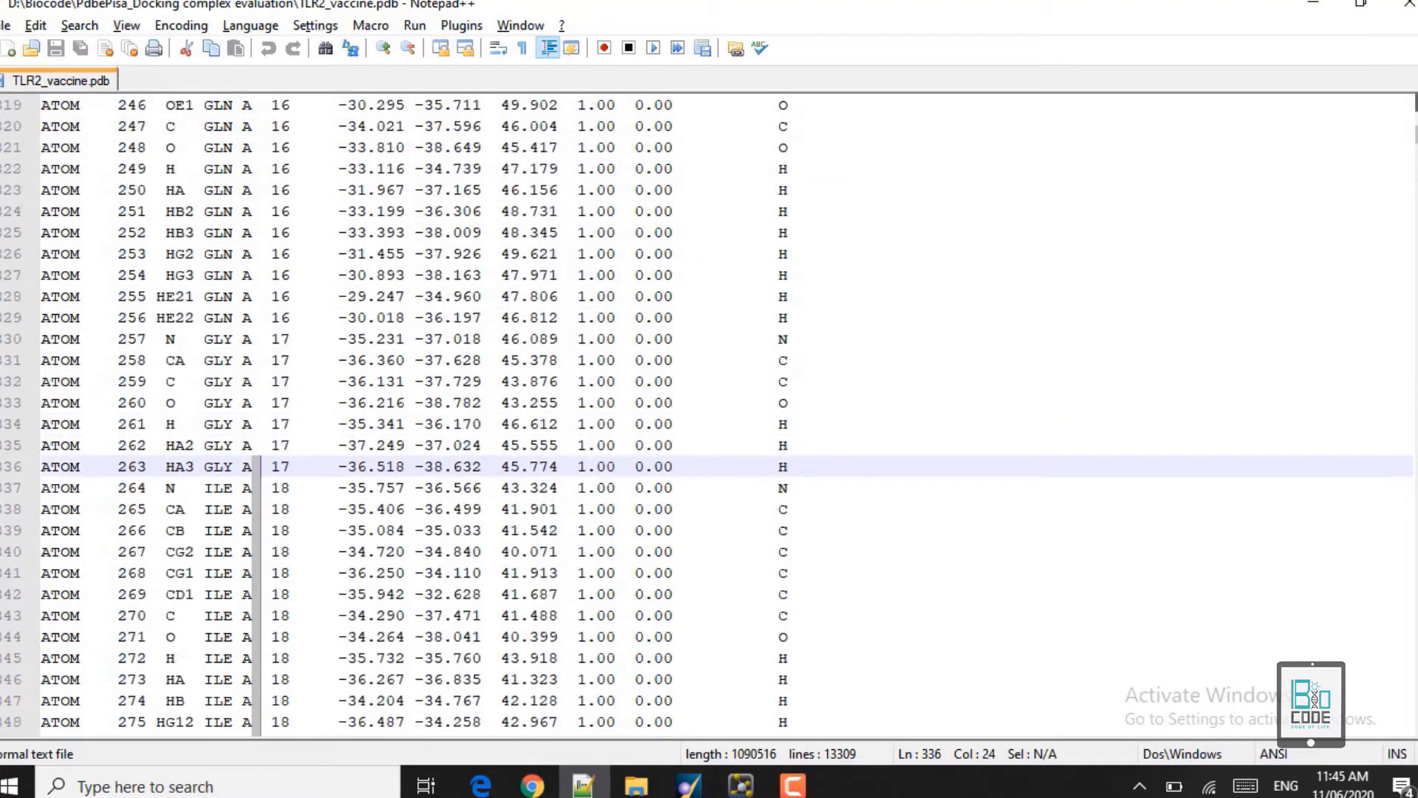
key("ctrl+Up")
key("ctrl+Up")
key("ctrl+Up")
key("ctrl+Up")
key("ctrl+Up")
key("ctrl+Up")
key("ctrl+Up")
key("ctrl+Up")
key("ctrl+Up")
key("ctrl+Up")
key("ctrl+Up")
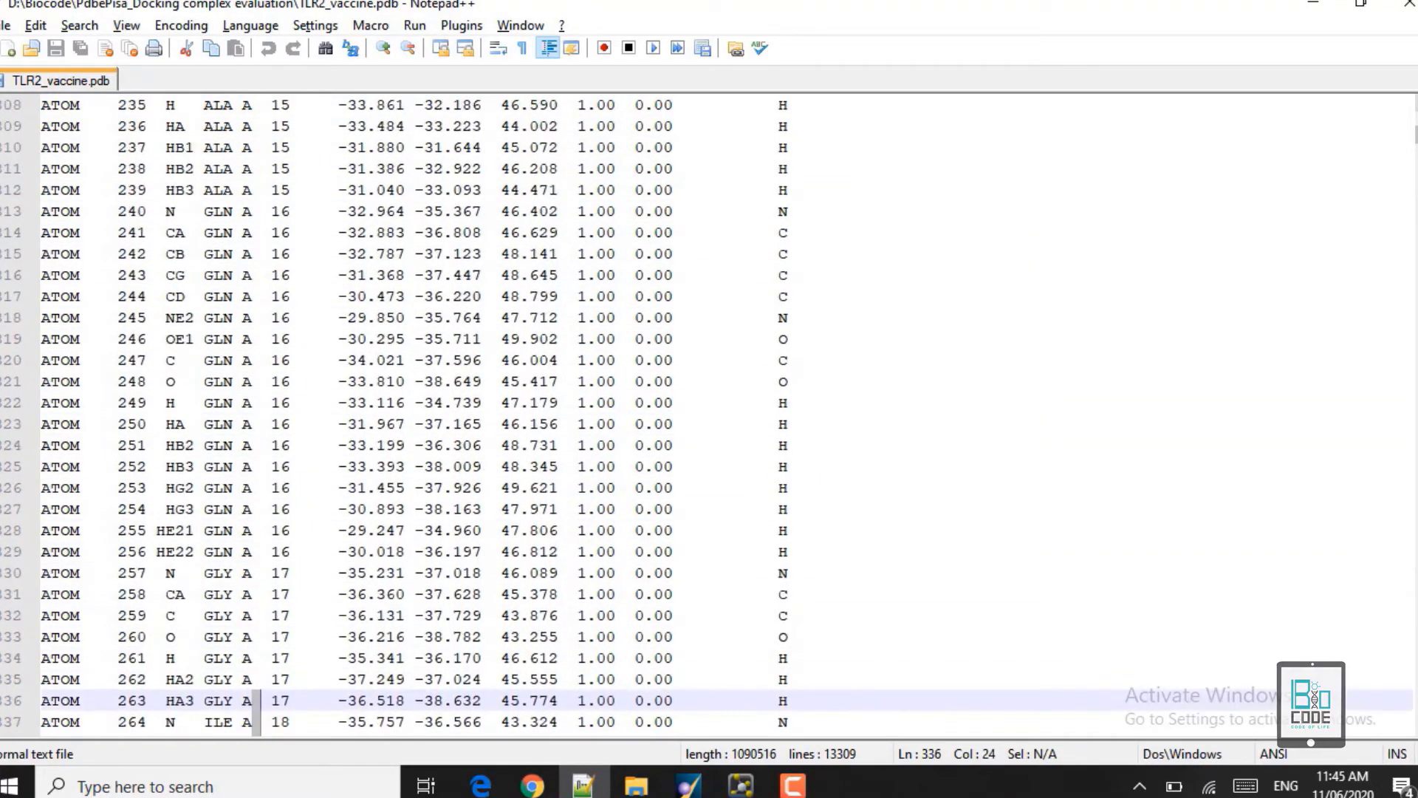
key("ctrl+Up")
key("ctrl+Up")
key("ctrl+Up")
key("ctrl+Up")
key("ctrl+Up")
key("ctrl+Up")
key("ctrl+Up")
key("ctrl+Up")
key("ctrl+Up")
key("ctrl+Up")
key("ctrl+Up")
key("ctrl+Up")
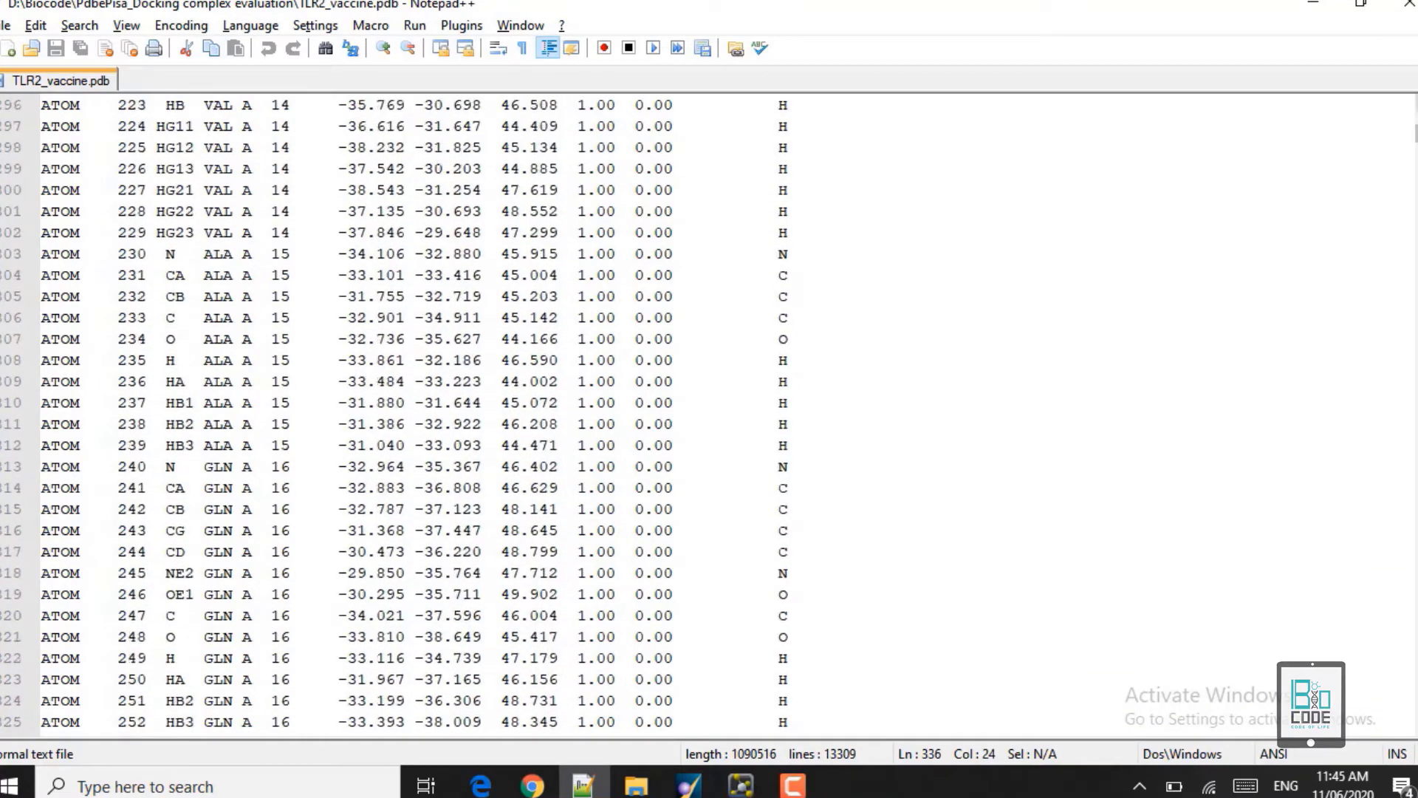
key("ctrl+Up")
key("ctrl+Up")
key("ctrl+Up")
key("ctrl+Up")
key("ctrl+Up")
key("ctrl+Up")
key("ctrl+Up")
key("ctrl+Up")
key("ctrl+Up")
key("ctrl+Up")
key("ctrl+Up")
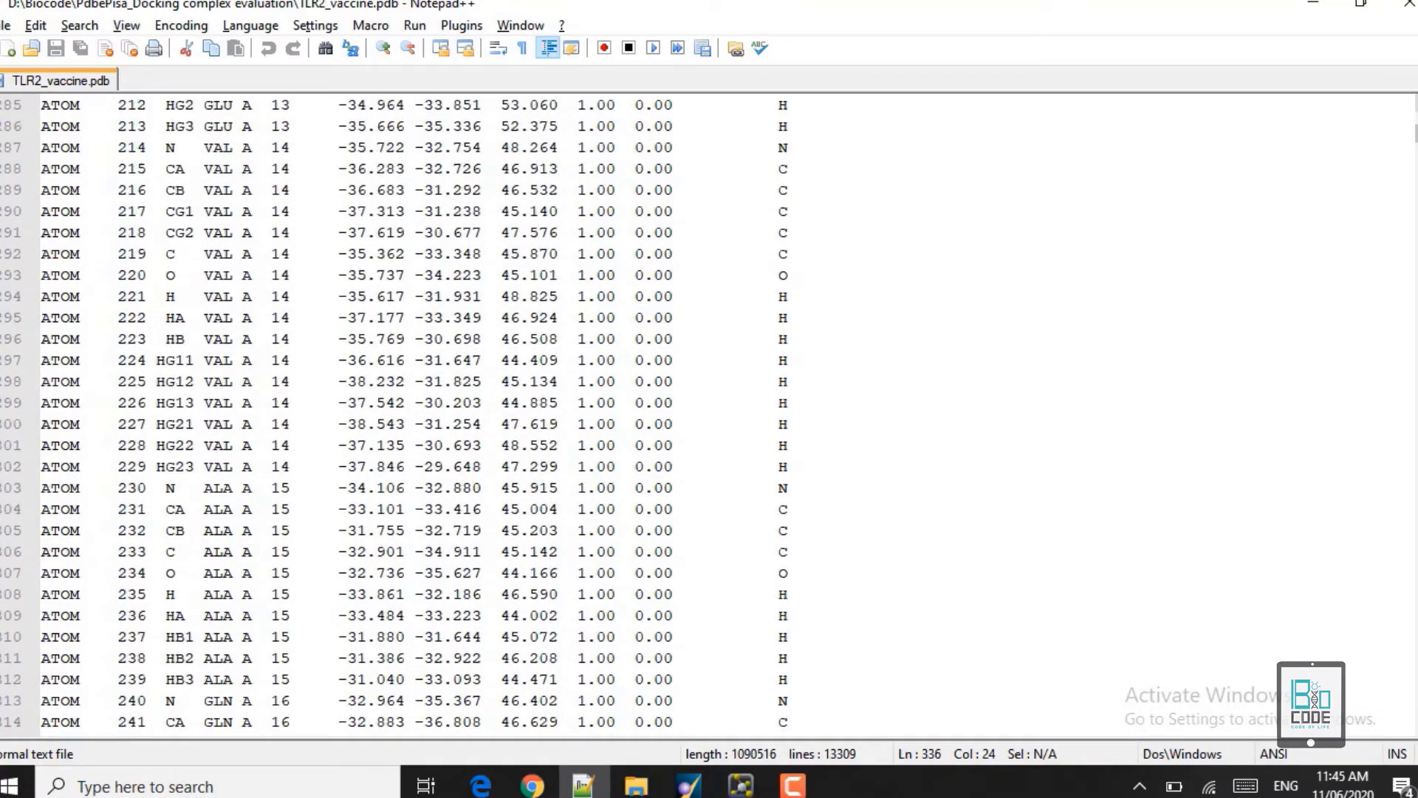
key("ctrl+Up")
key("ctrl+Up")
key("ctrl+Up")
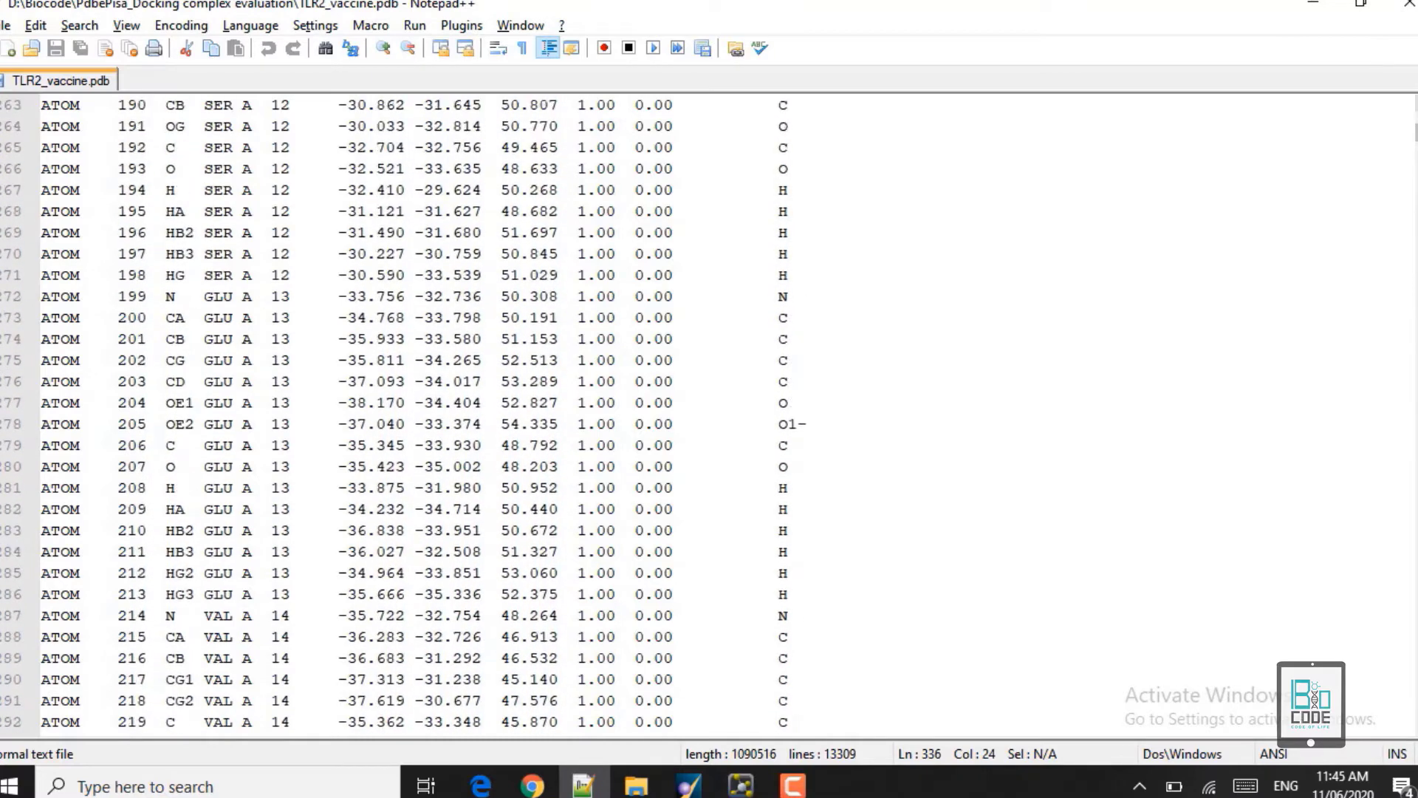
key("ctrl+Up")
key("ctrl+Up")
key("ctrl+Up")
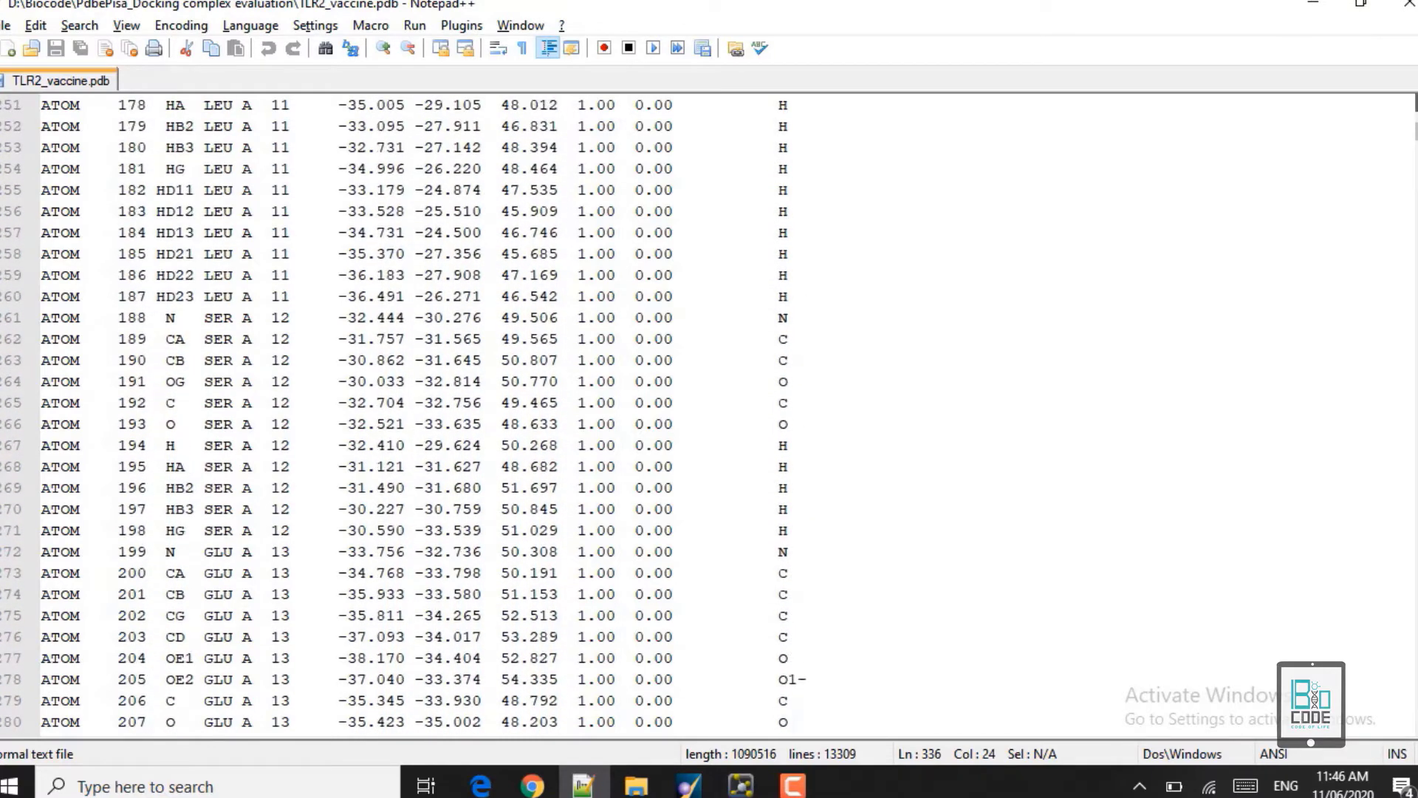
key("ctrl+Up")
key("ctrl+Up")
key("ctrl+Up")
key("ctrl+Up")
key("ctrl+Up")
key("ctrl+Up")
key("ctrl+Up")
key("ctrl+Up")
key("ctrl+Up")
key("ctrl+Up")
key("ctrl+Up")
key("ctrl+Up")
key("ctrl+Up")
key("ctrl+Up")
key("ctrl+Up")
key("ctrl+Up")
key("ctrl+Up")
key("ctrl+Up")
key("ctrl+Up")
key("ctrl+Up")
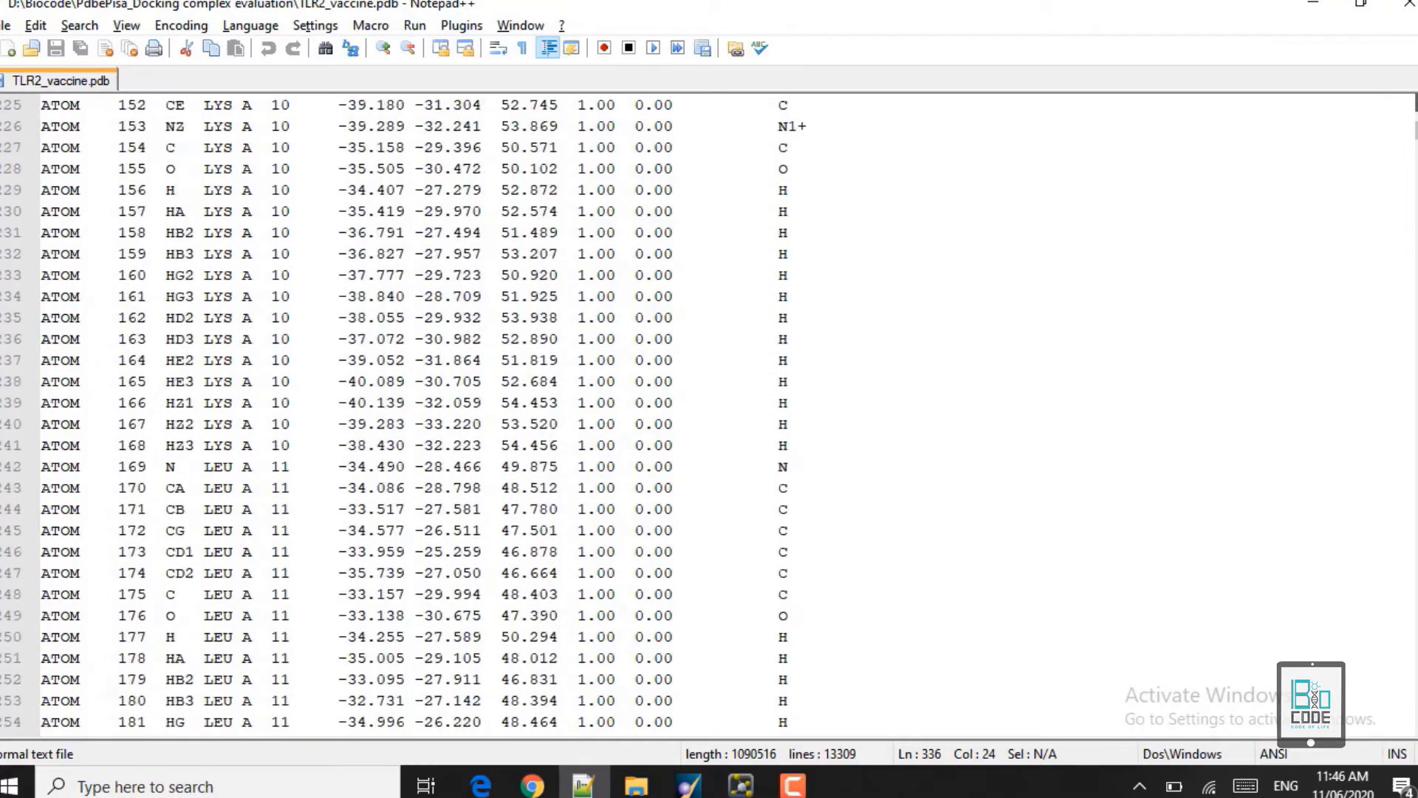
key("ctrl+Up")
key("ctrl+Up")
key("ctrl+Up")
key("ctrl+Up")
key("ctrl+Up")
key("ctrl+Up")
key("ctrl+Up")
key("ctrl+Up")
key("ctrl+Up")
key("ctrl+Up")
key("ctrl+Up")
key("ctrl+Up")
key("ctrl+Up")
key("ctrl+Up")
key("ctrl+Up")
key("ctrl+Up")
key("ctrl+Up")
key("ctrl+Up")
key("ctrl+Up")
key("ctrl+Up")
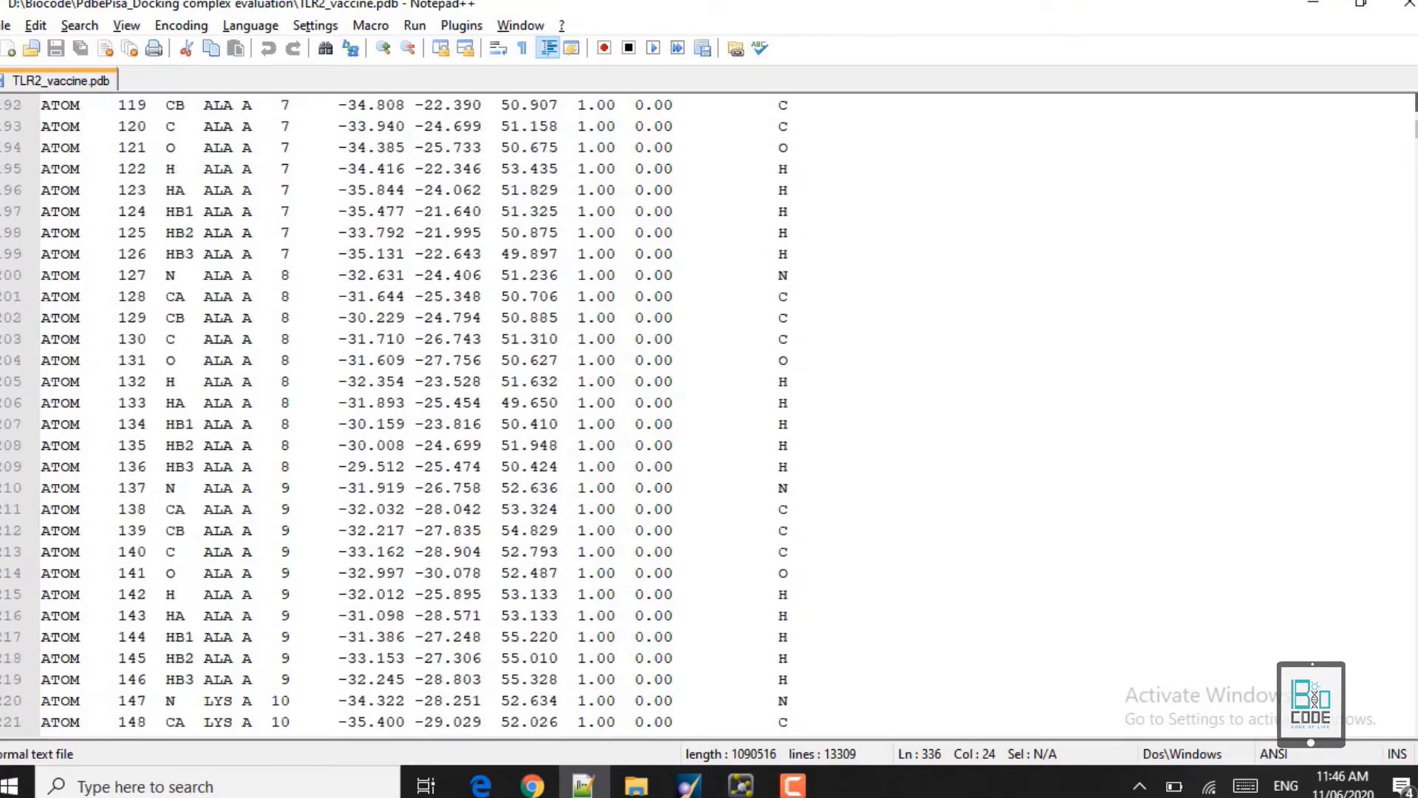
key("ctrl+Up")
key("ctrl+Up")
key("ctrl+Up")
key("ctrl+Up")
key("ctrl+Up")
key("ctrl+Up")
key("ctrl+Up")
key("ctrl+Up")
key("ctrl+Up")
key("ctrl+Up")
key("ctrl+Up")
key("ctrl+Up")
key("ctrl+Up")
key("ctrl+Up")
key("ctrl+Up")
key("ctrl+Up")
key("ctrl+Up")
key("ctrl+Up")
key("ctrl+Up")
key("ctrl+Up")
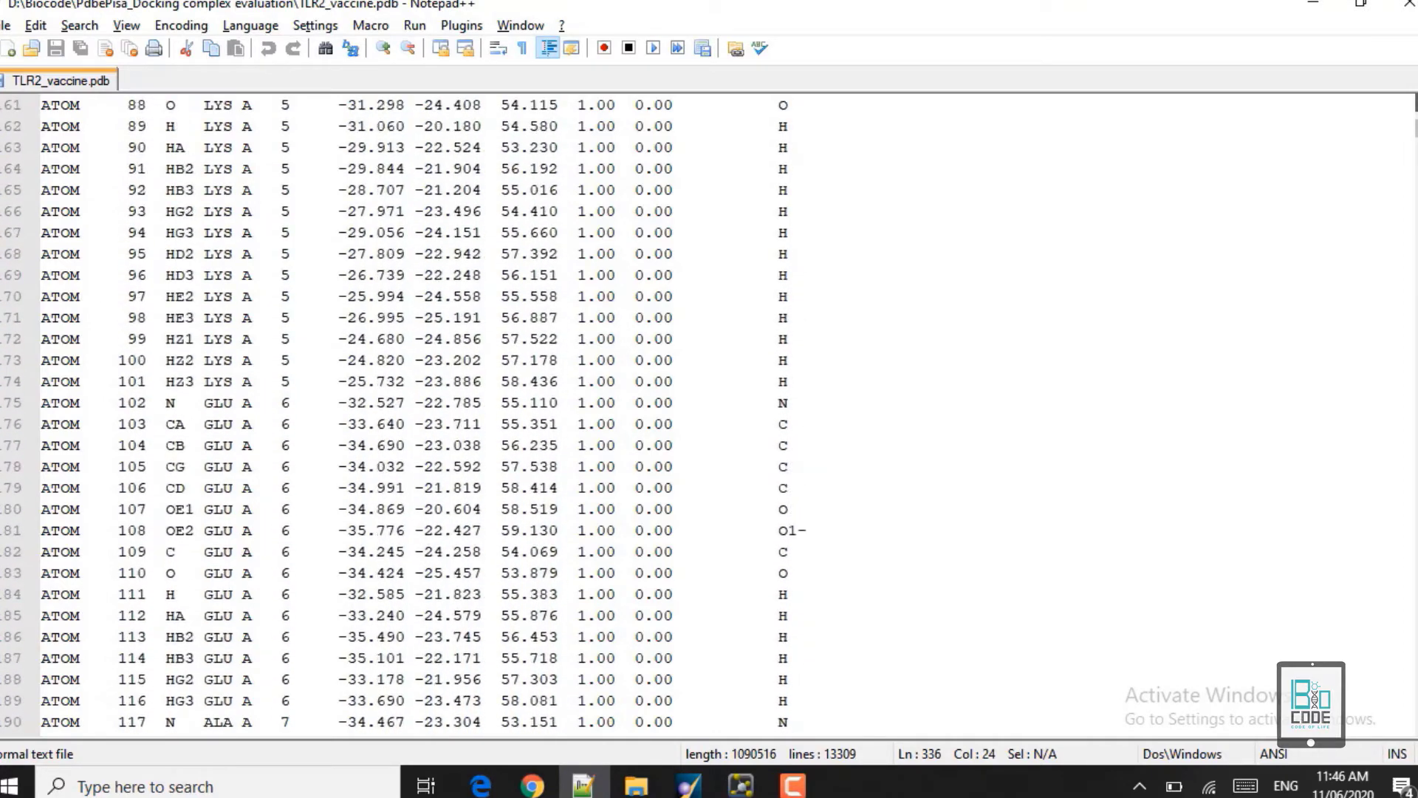
Extend the column selection up to the first ATOM record at line 74 and replace the first protein's chain letters with B.
key("ctrl+Up")
key("ctrl+Up")
key("ctrl+Up")
key("ctrl+Up")
key("ctrl+Up")
key("ctrl+Up")
key("ctrl+Up")
key("ctrl+Up")
key("ctrl+Up")
key("ctrl+Up")
key("ctrl+Up")
key("ctrl+Up")
key("ctrl+Up")
key("ctrl+Up")
key("ctrl+Up")
key("ctrl+Up")
key("ctrl+Up")
key("ctrl+Up")
key("ctrl+Up")
key("ctrl+Up")
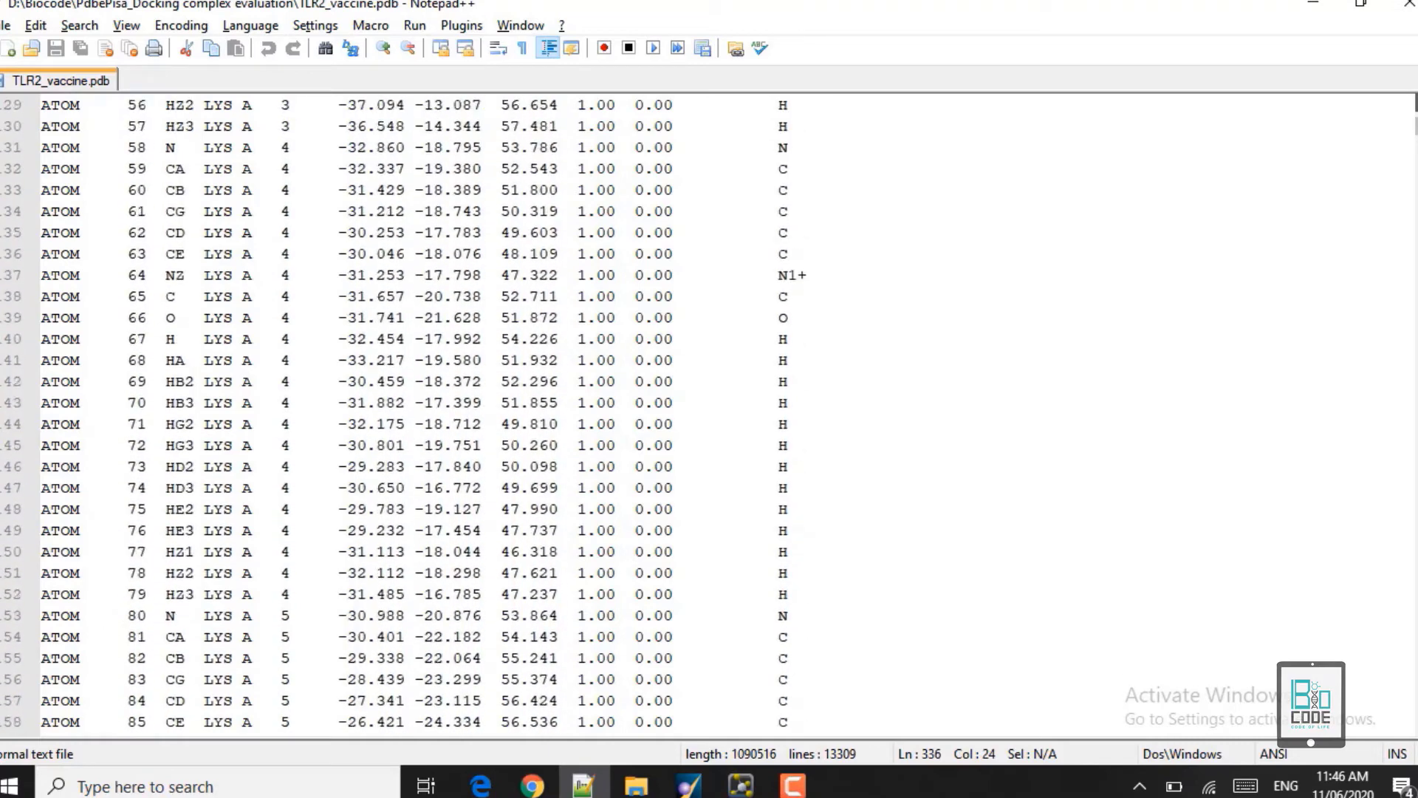
key("ctrl+Up")
key("ctrl+Up")
key("ctrl+Up")
key("ctrl+Up")
key("ctrl+Up")
key("ctrl+Up")
key("ctrl+Up")
key("ctrl+Up")
key("ctrl+Up")
key("ctrl+Up")
key("ctrl+Up")
key("ctrl+Up")
key("ctrl+Up")
key("ctrl+Up")
key("ctrl+Up")
key("ctrl+Up")
key("ctrl+Up")
key("ctrl+Up")
key("ctrl+Up")
key("ctrl+Up")
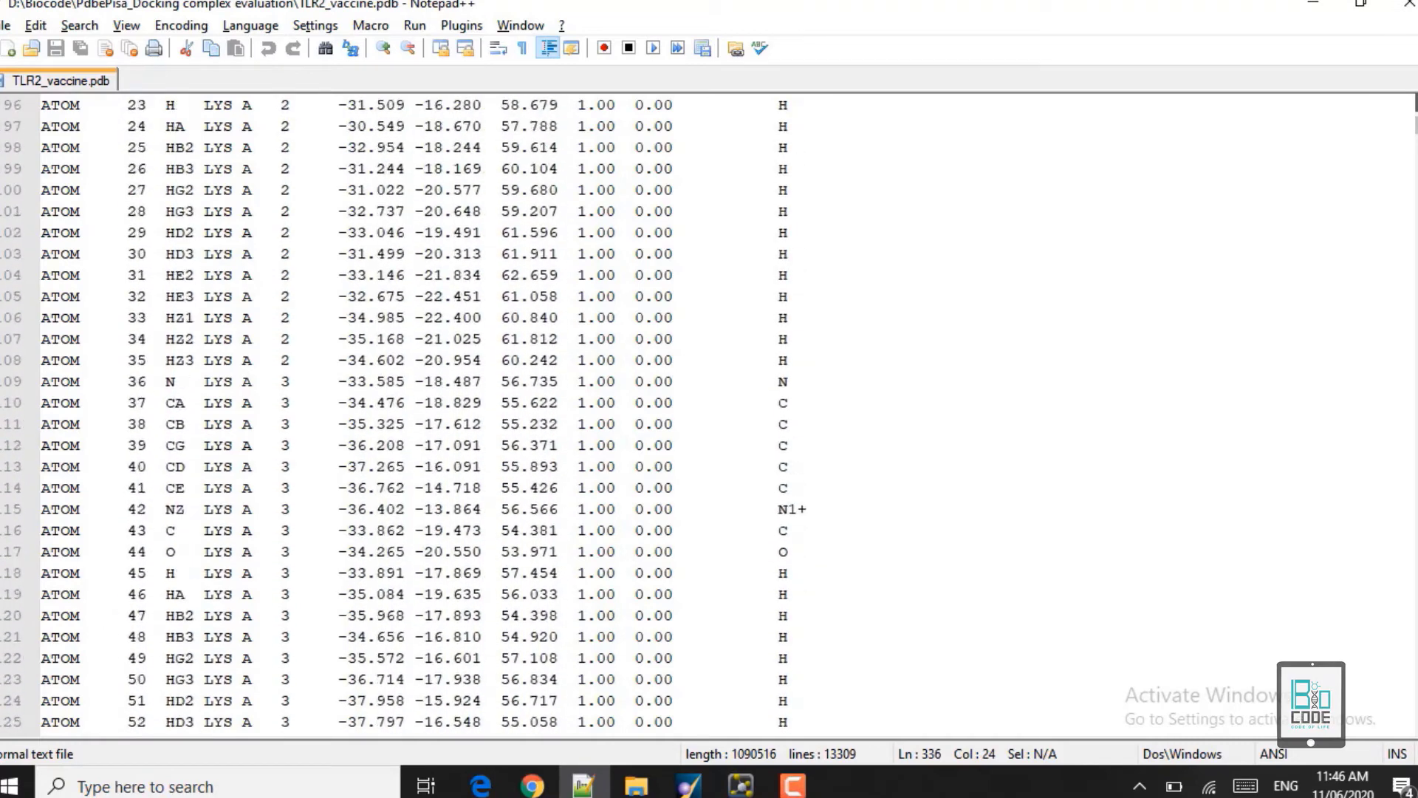
key("ctrl+Up")
key("ctrl+Up")
key("ctrl+Up")
key("ctrl+Up")
key("ctrl+Up")
key("ctrl+Up")
key("ctrl+Up")
key("ctrl+Up")
key("ctrl+Up")
key("ctrl+Up")
key("ctrl+Up")
key("ctrl+Up")
key("ctrl+Up")
key("ctrl+Up")
key("ctrl+Up")
key("ctrl+Up")
key("ctrl+Up")
key("ctrl+Up")
key("ctrl+Up")
key("ctrl+Up")
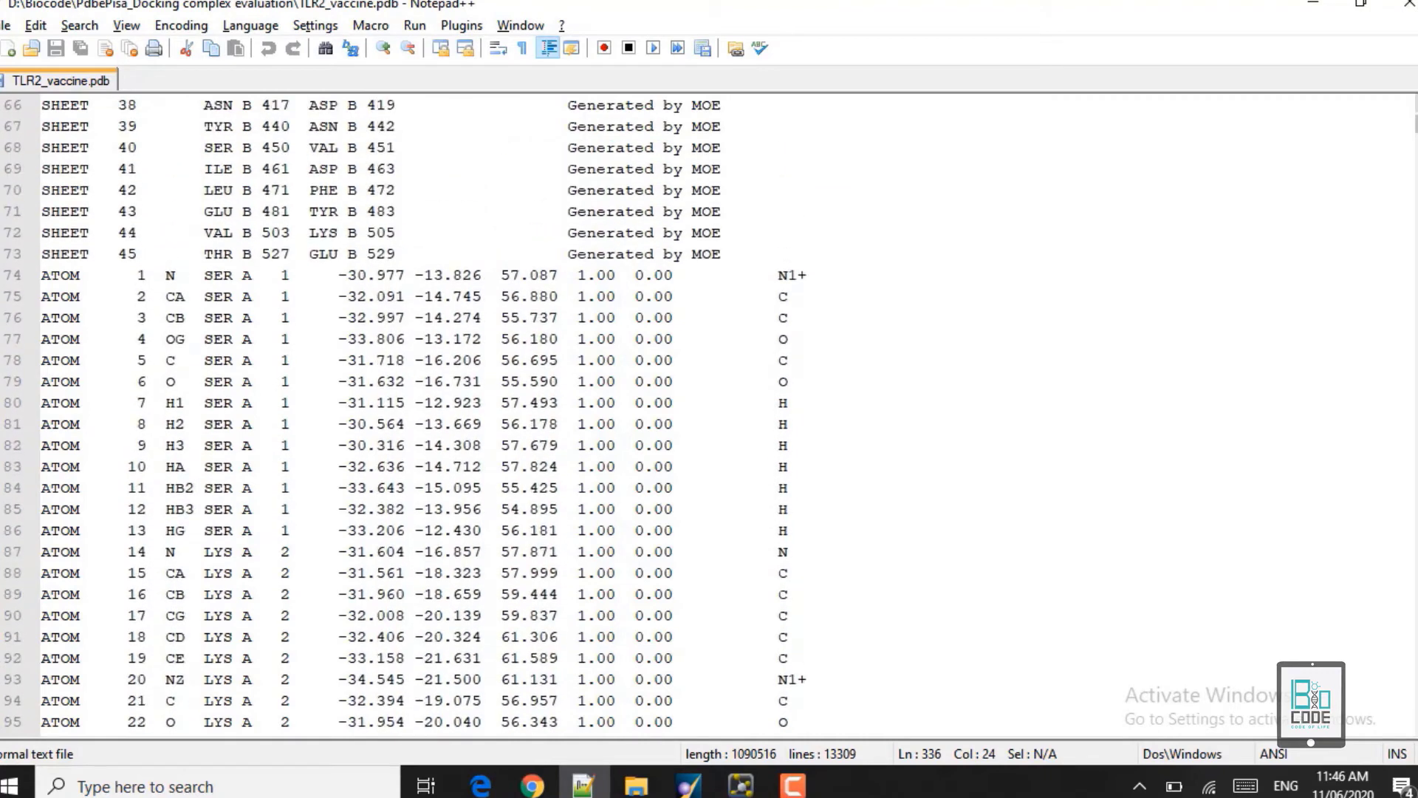
left_click(253, 275)
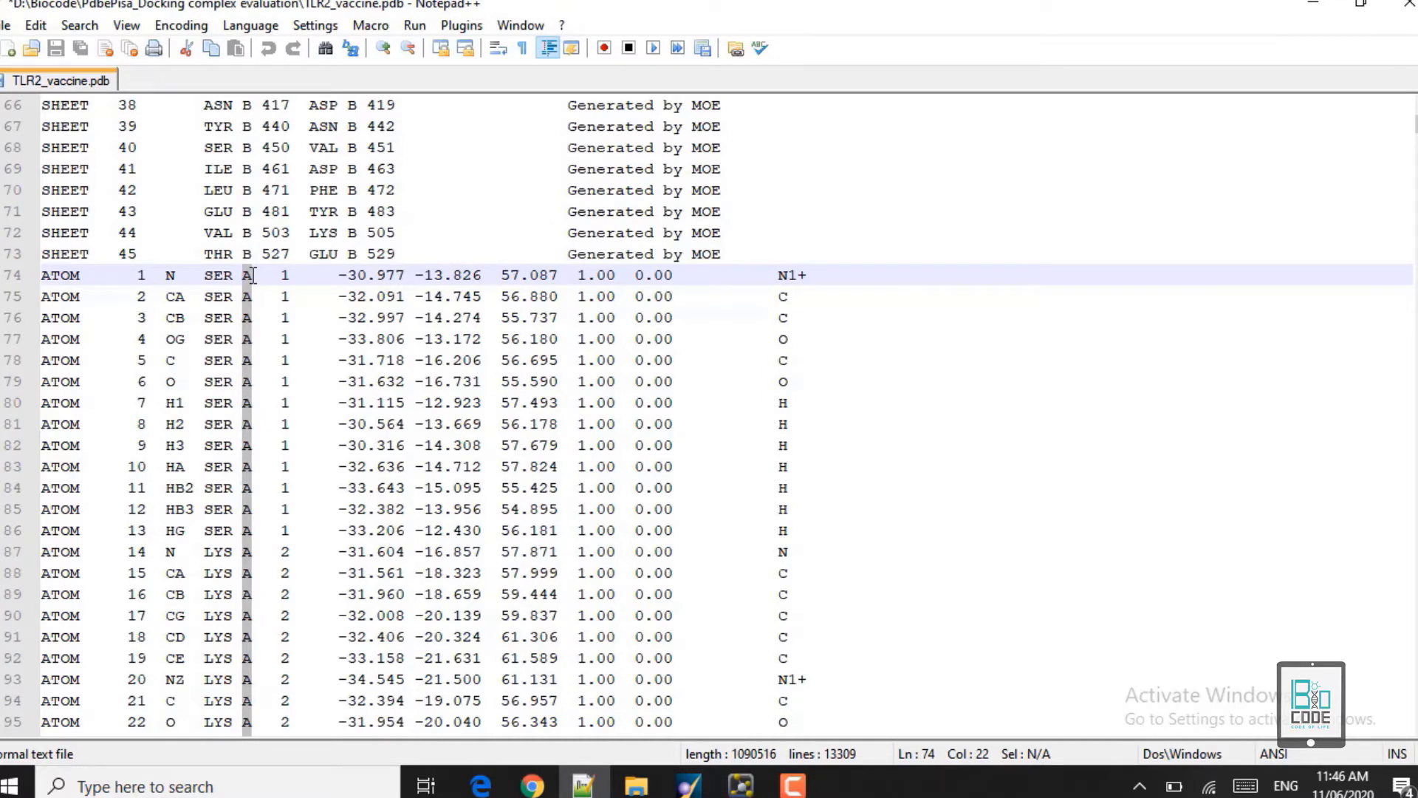
type("B")
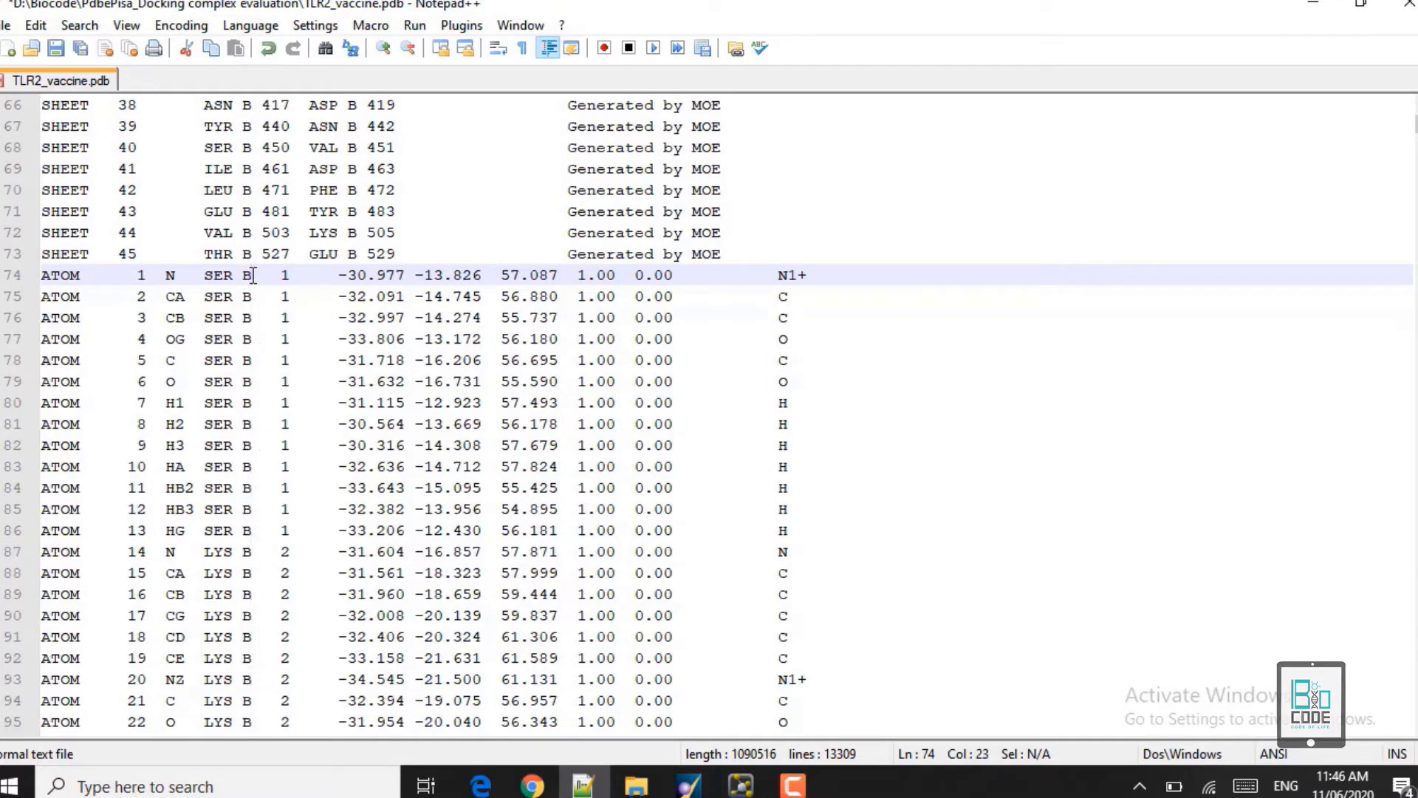
Check the replaced chain letters in the first protein's records from line 76 down to line 290.
left_click(252, 314)
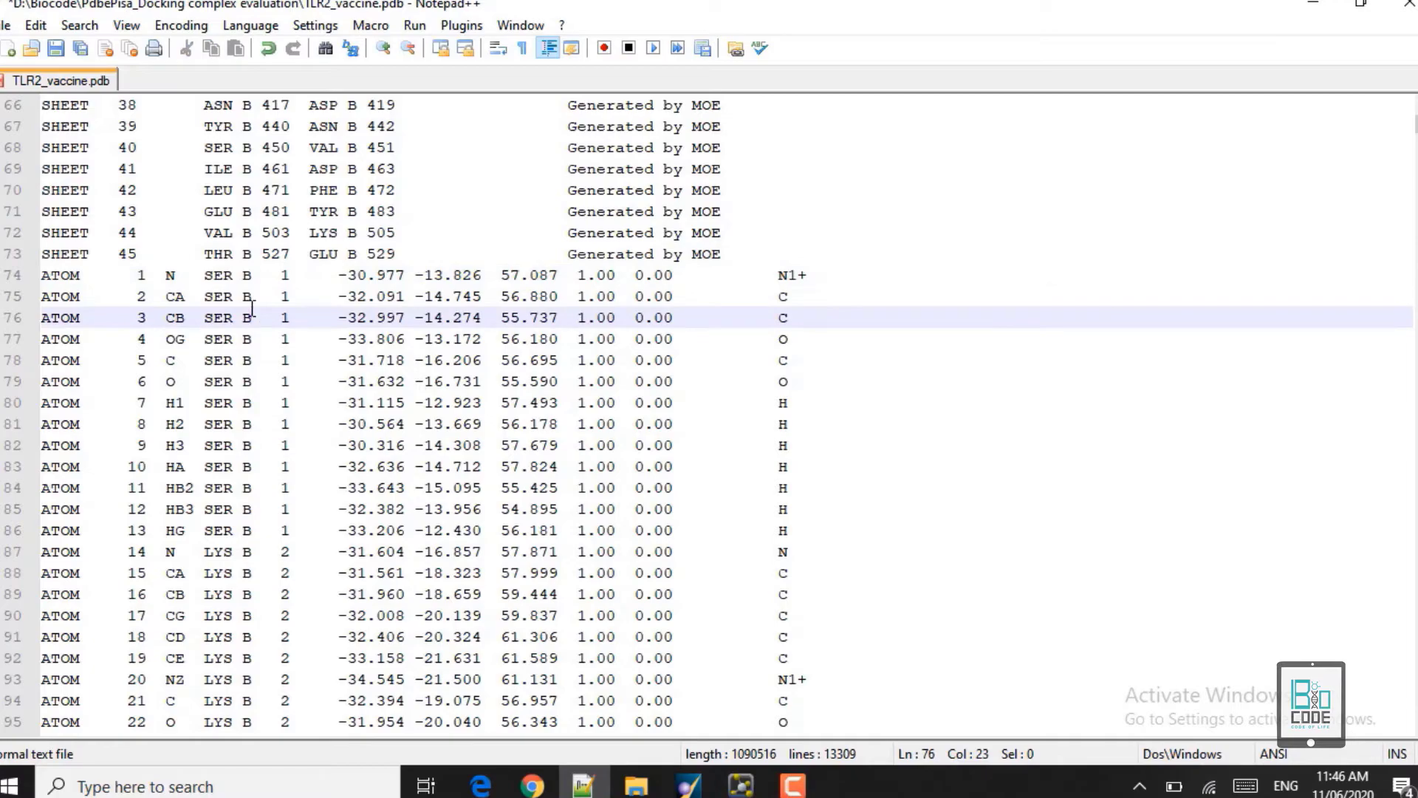
key("Down")
key("Down")
key("Down")
key("Down")
key("Down")
key("Down")
key("Down")
key("Down")
key("Down")
key("Down")
key("Down")
key("Down")
key("Down")
key("Down")
key("Down")
key("Down")
key("Down")
key("Down")
key("Down")
key("Down")
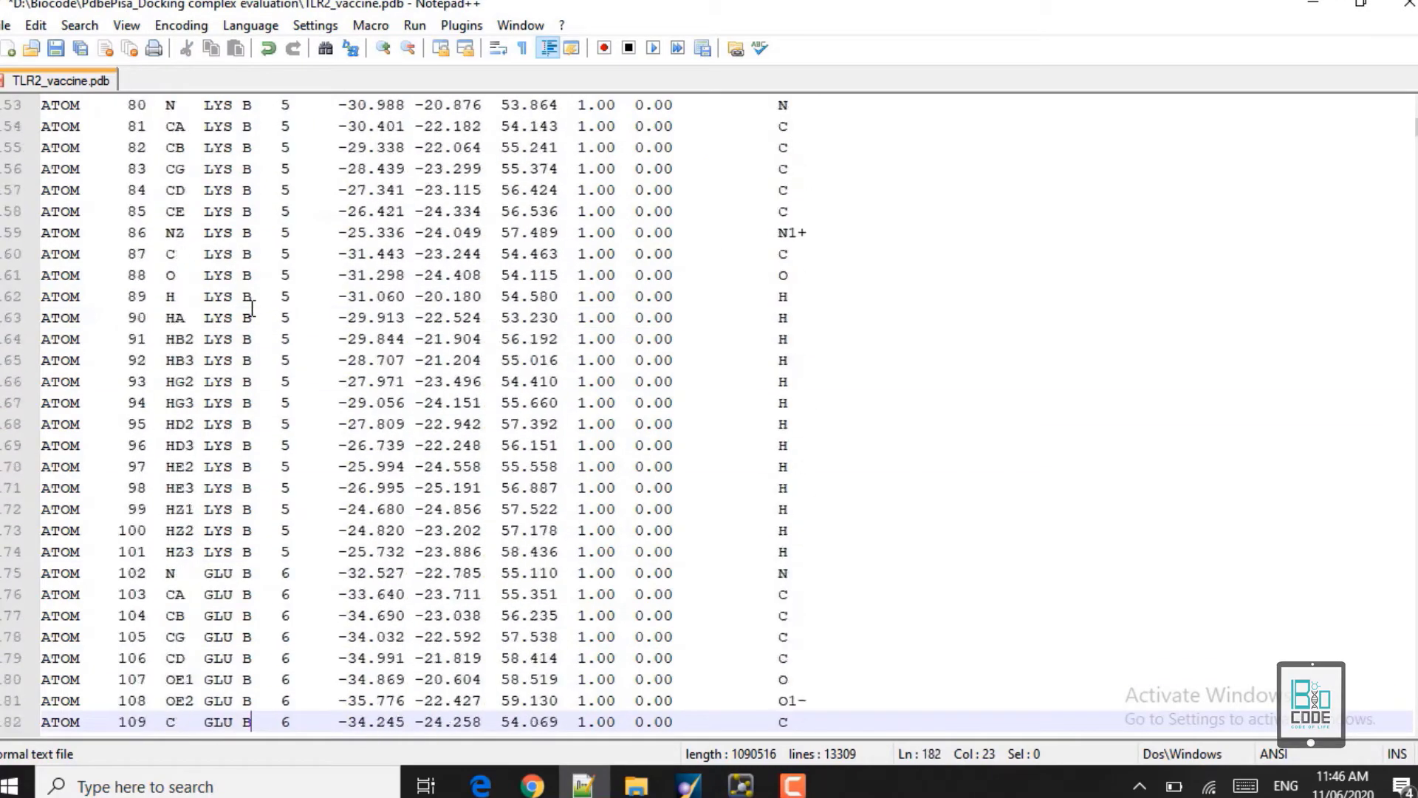
key("Down")
key("Down")
key("Down")
key("Down")
key("Down")
key("Down")
key("Down")
key("Down")
key("Down")
key("Down")
key("Down")
key("Down")
key("Down")
key("Down")
key("Down")
key("Down")
key("Down")
key("Down")
key("Down")
key("Down")
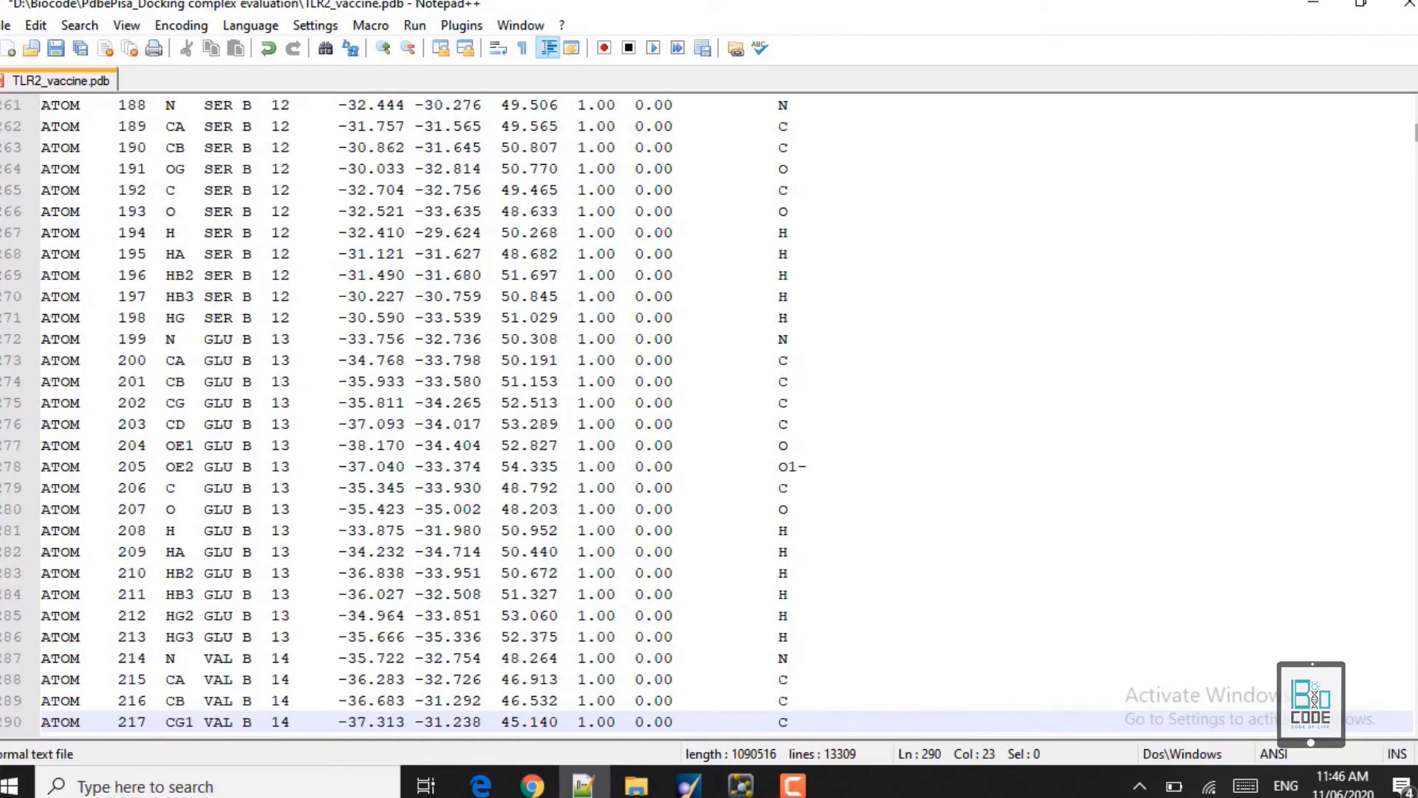
Locate the TER line that separates the two proteins' ATOM records.
scroll(709, 414, "down", 20)
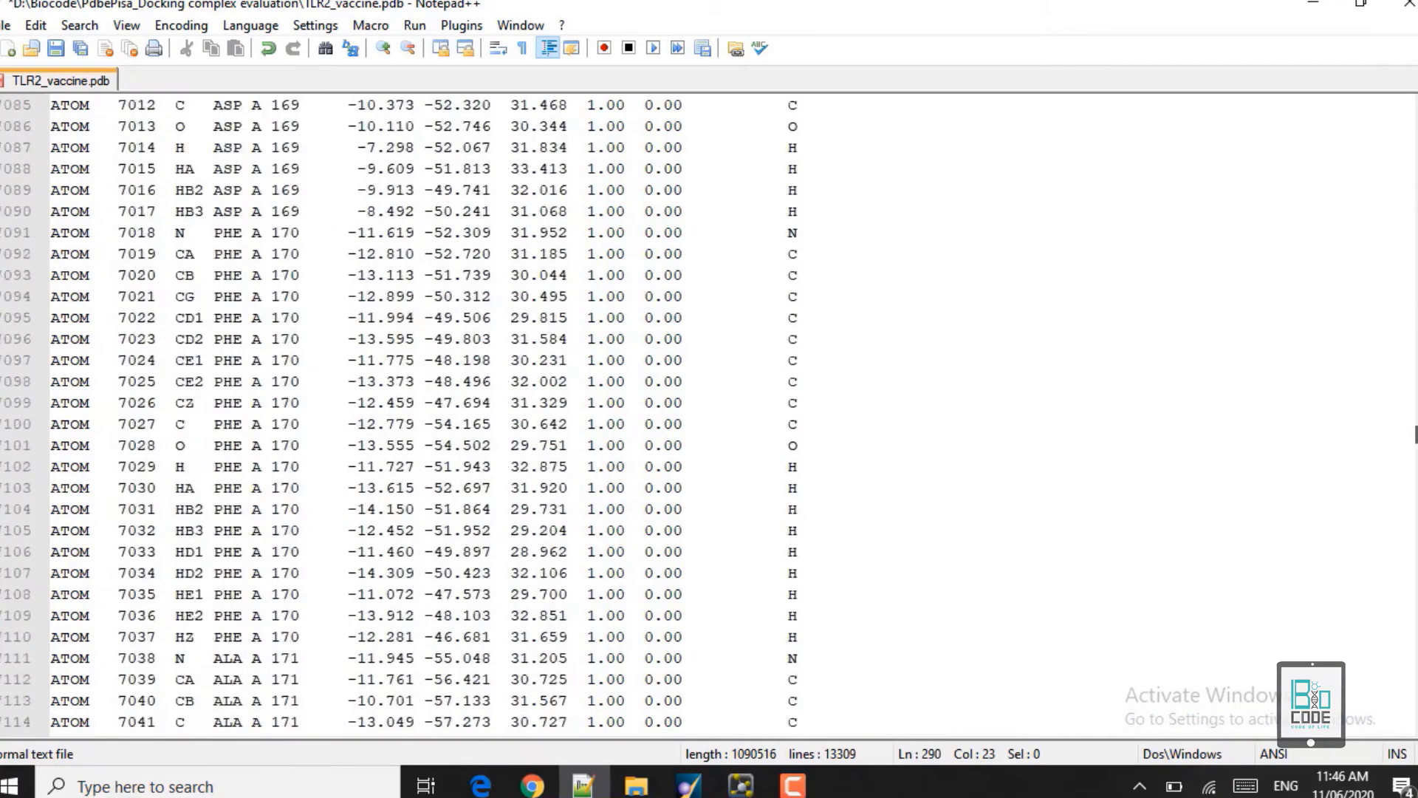
scroll(709, 413, "down", 20)
scroll(709, 414, "up", 20)
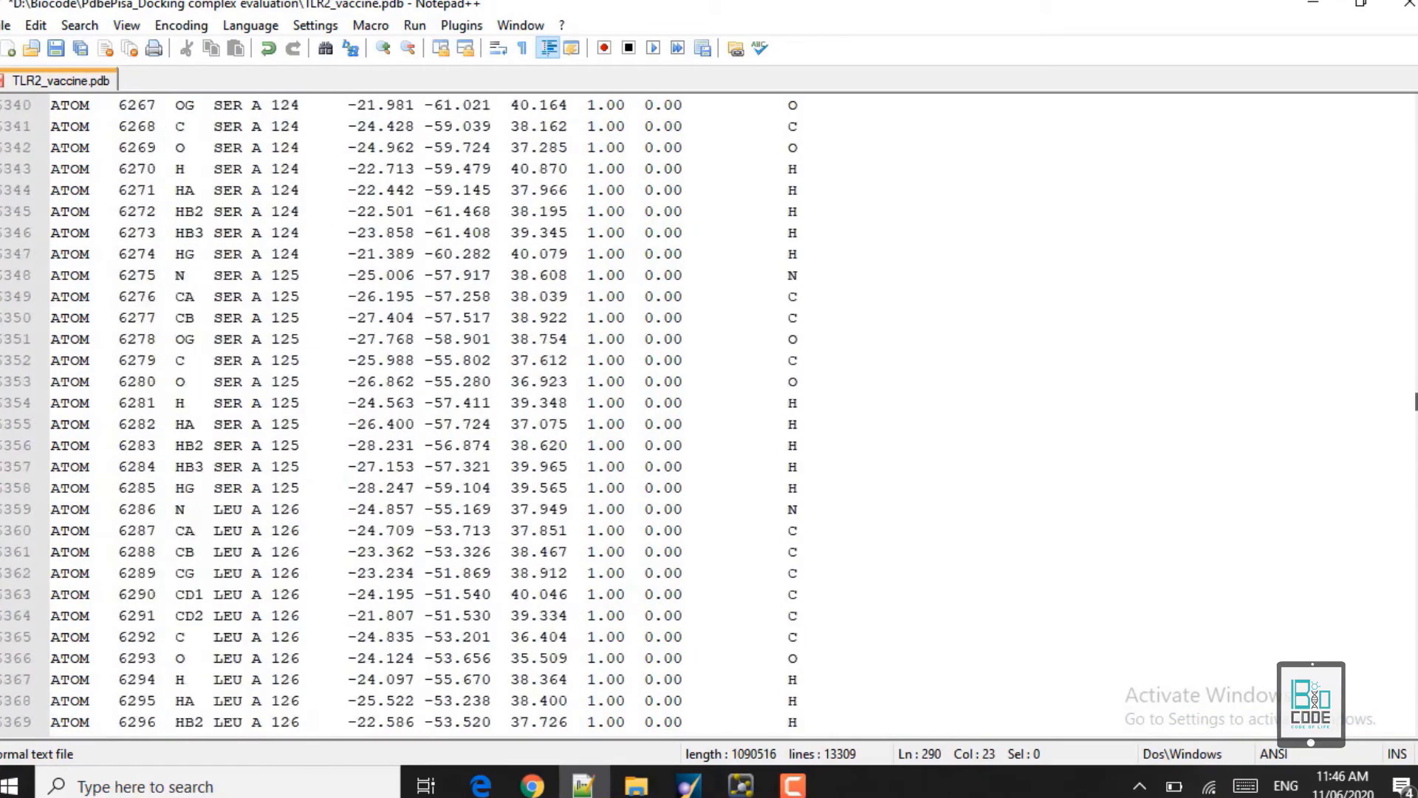
scroll(709, 414, "up", 20)
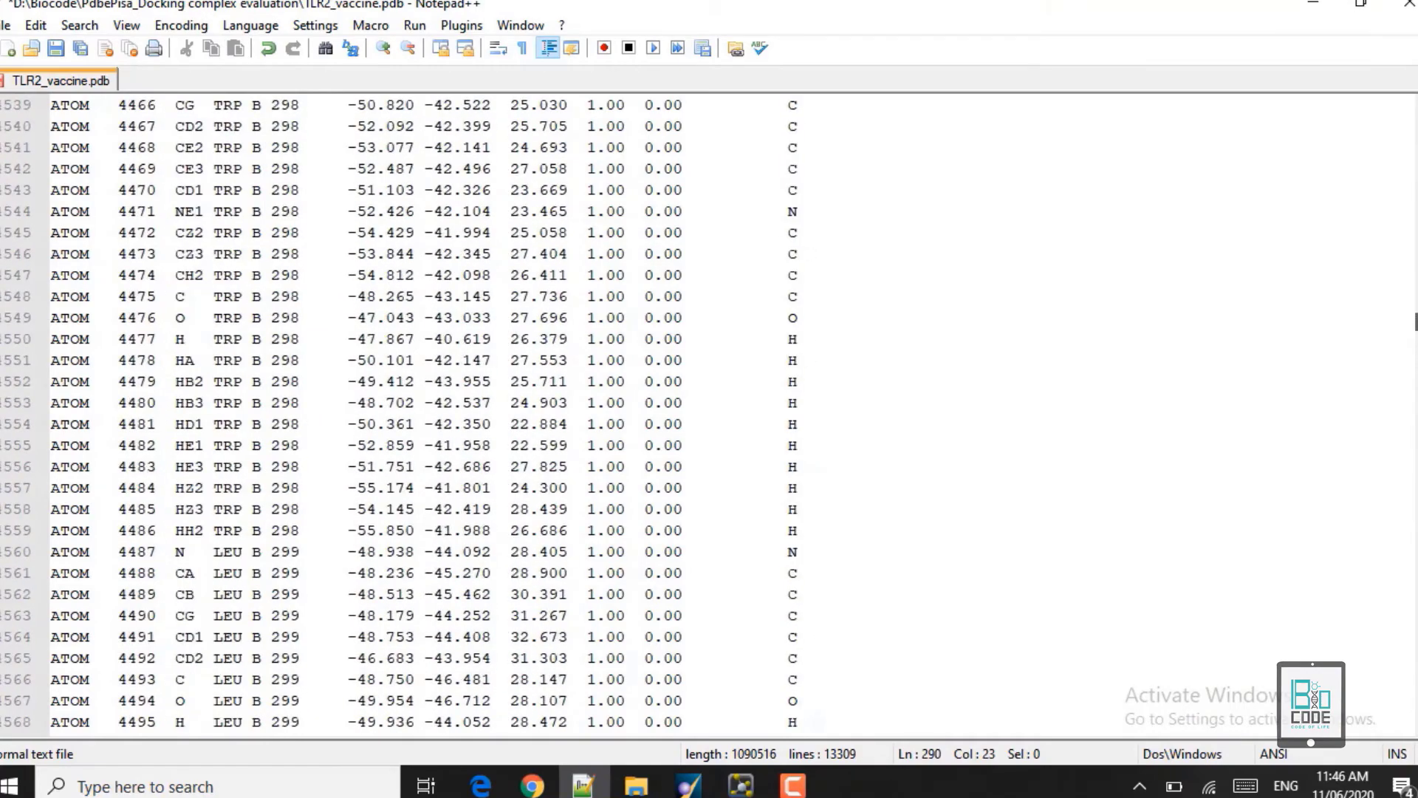
scroll(1415, 329, "down", 20)
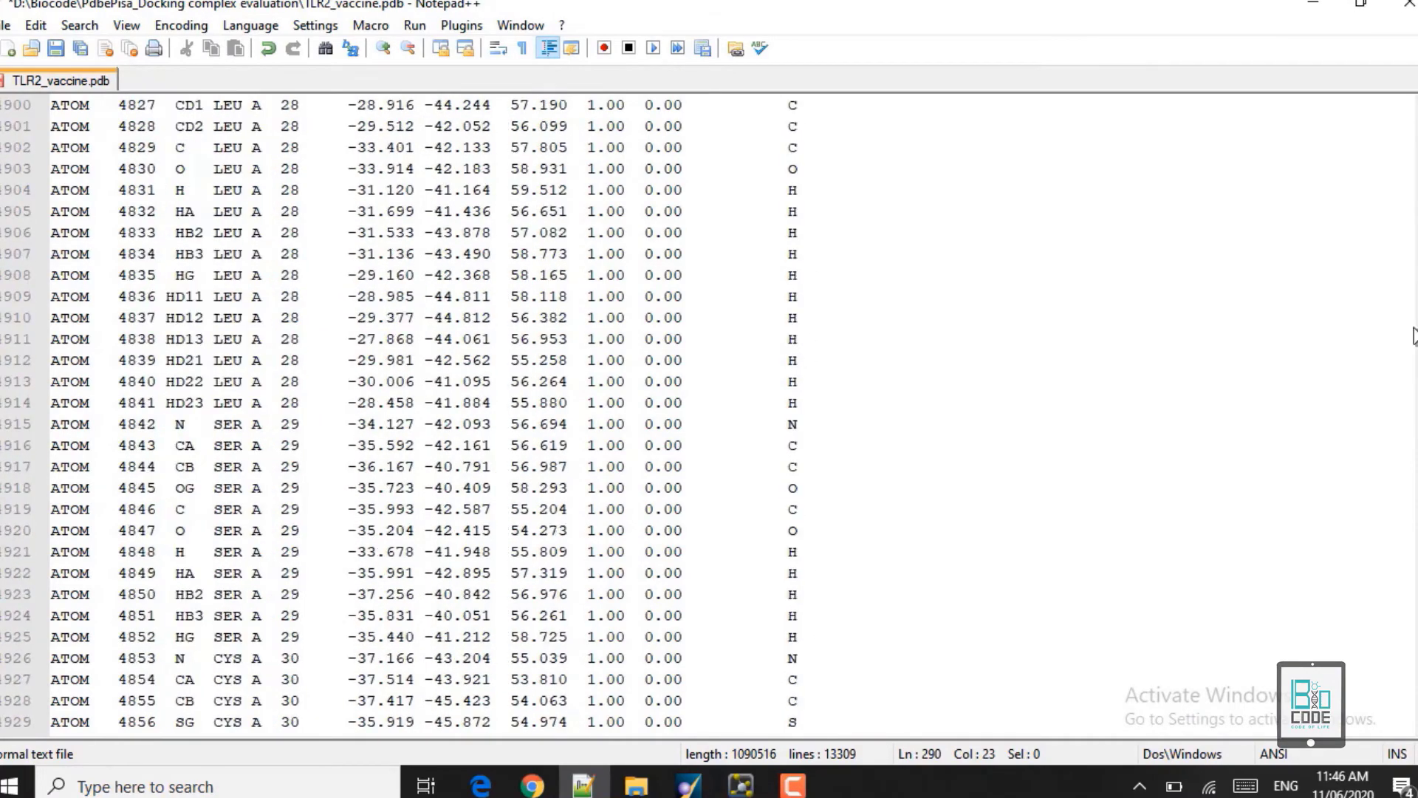
left_click(268, 207)
key("Up")
key("Up")
key("Up")
key("Up")
key("Up")
key("Up")
key("Up")
key("Up")
key("Up")
key("Up")
key("Up")
key("Up")
key("Up")
key("Up")
key("Up")
key("Up")
key("Up")
key("Up")
key("Up")
key("Up")
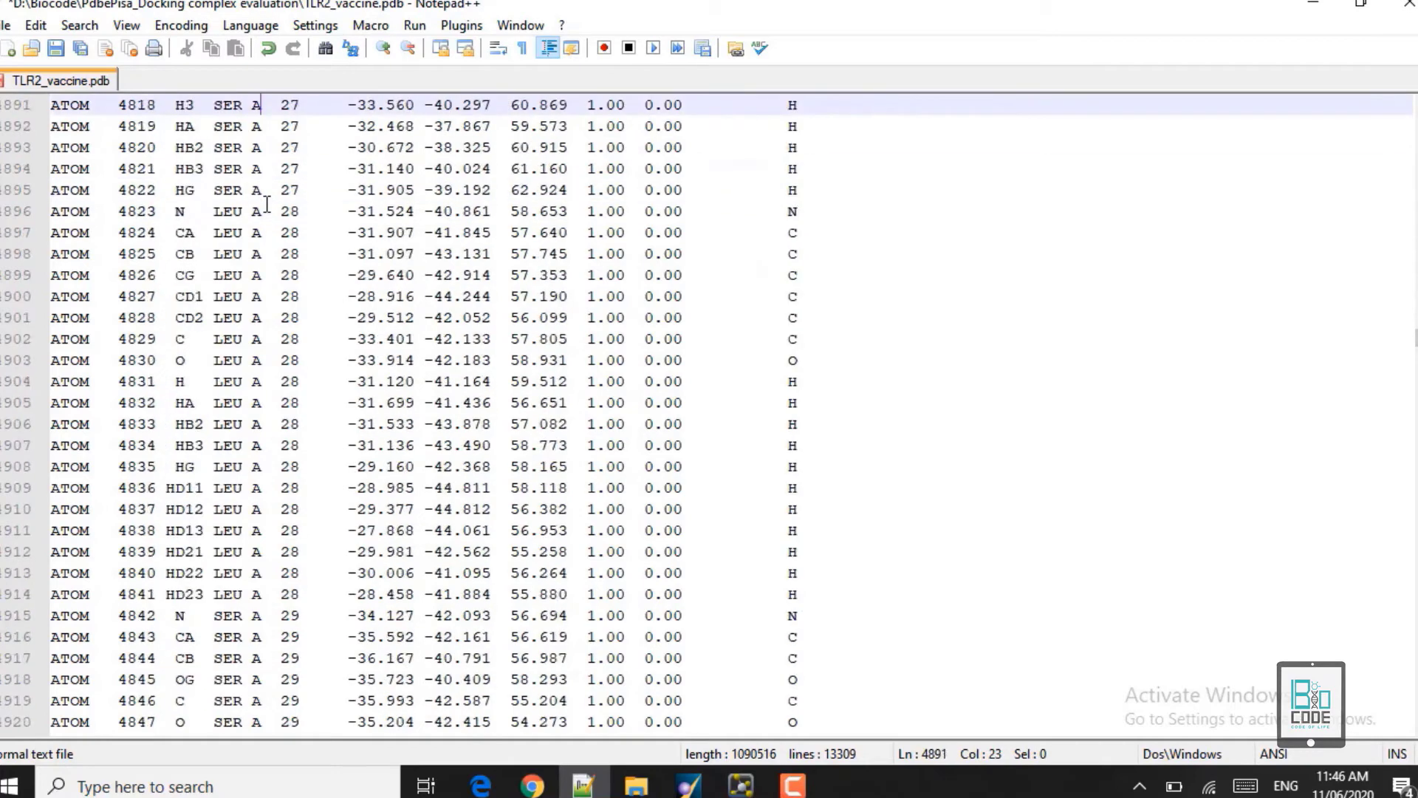
key("Down")
key("Down")
key("Down")
key("Down")
key("Down")
key("Down")
key("Down")
key("Down")
key("Down")
key("Down")
key("Down")
key("Down")
key("Down")
key("Down")
key("Down")
key("Down")
key("Down")
key("Down")
key("Down")
key("Down")
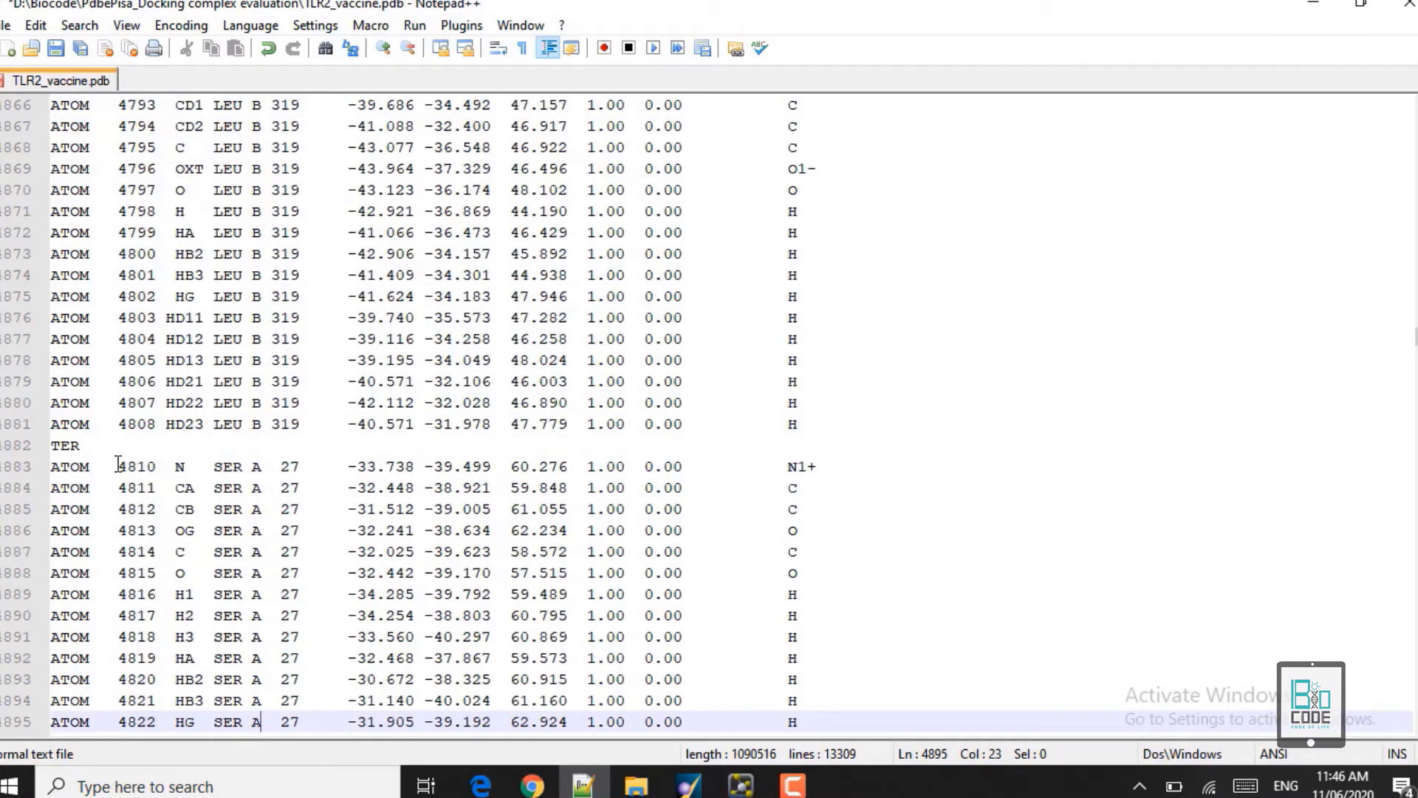
Compare the chain letters of the two proteins in the records directly before and after the TER line.
left_click_drag(118, 464, 511, 488)
left_click_drag(160, 394, 500, 403)
double_click(255, 425)
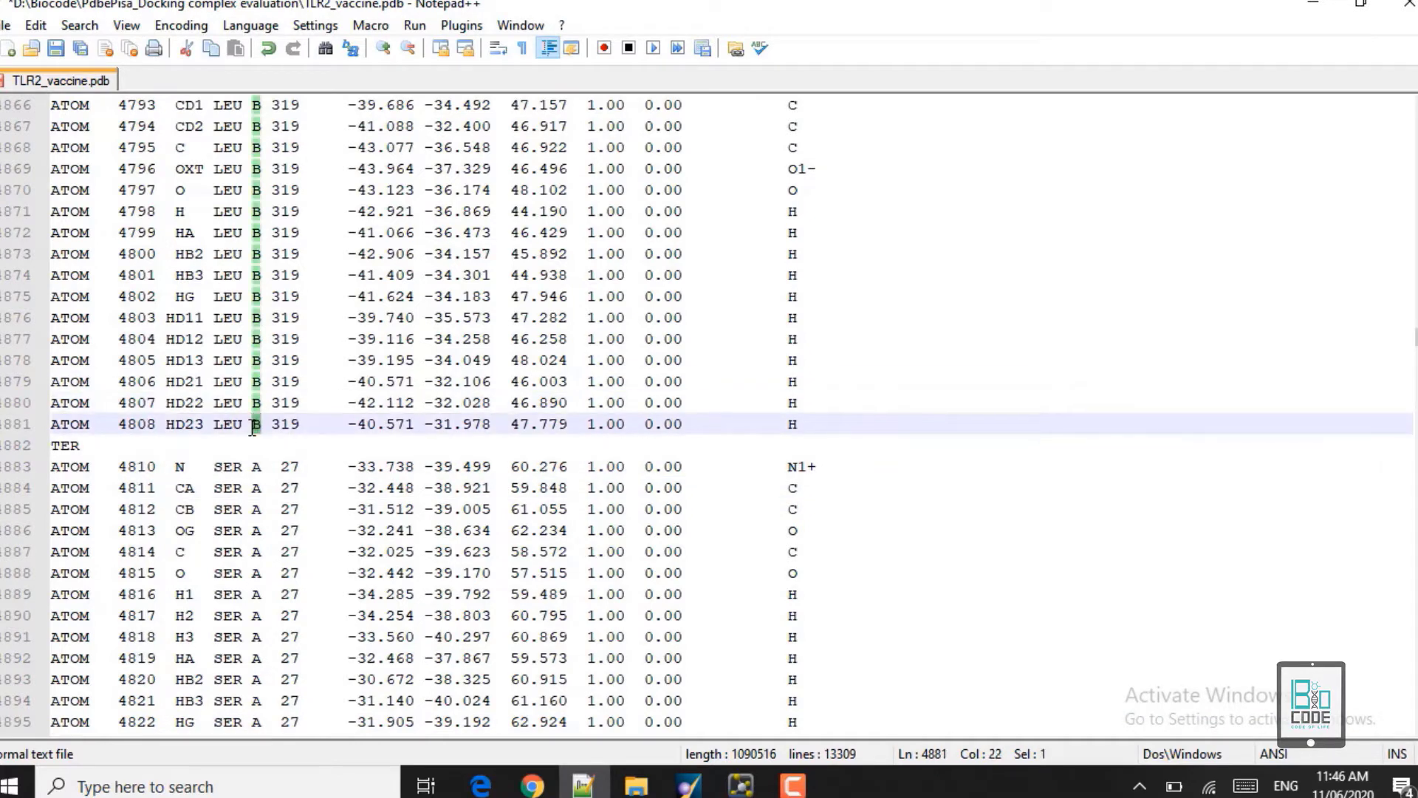
left_click_drag(263, 467, 242, 467)
Save the edited TLR2_vaccine.pdb file and minimize the editor.
left_click(58, 48)
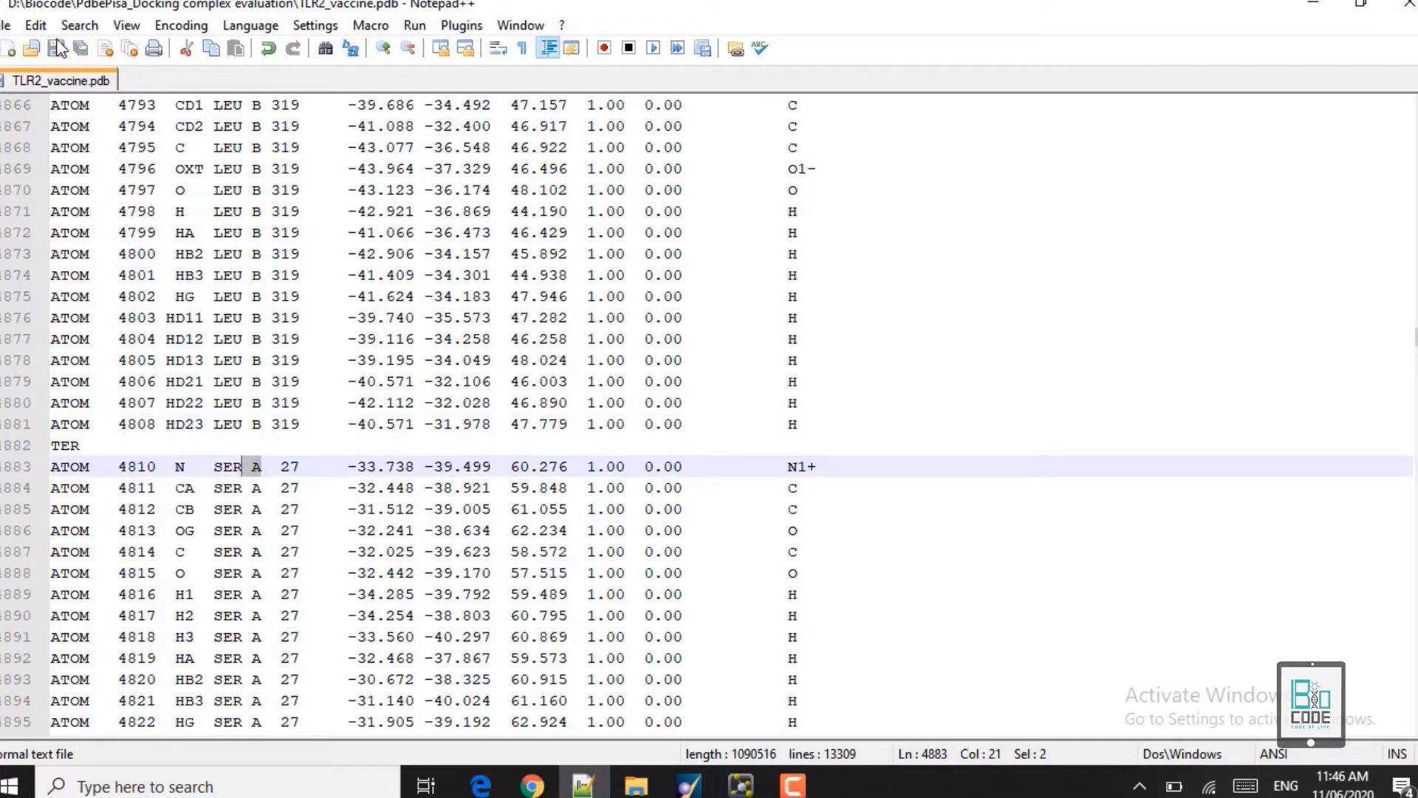
left_click(1312, 6)
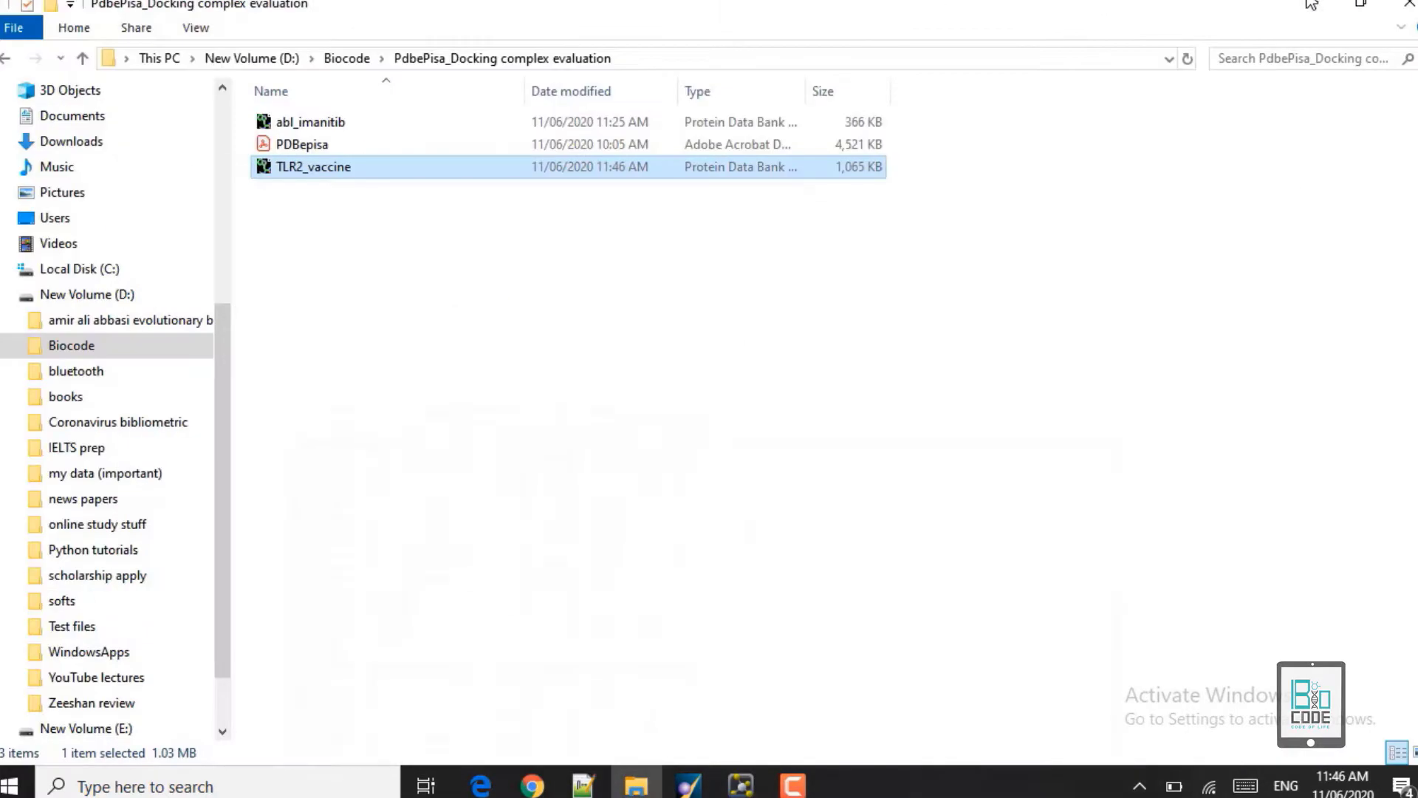
Switch to the PDBePISA form in Chrome, upload TLR2_vaccine.pdb again as the coordinate file and check the number of chains in the analysis.
left_click(532, 786)
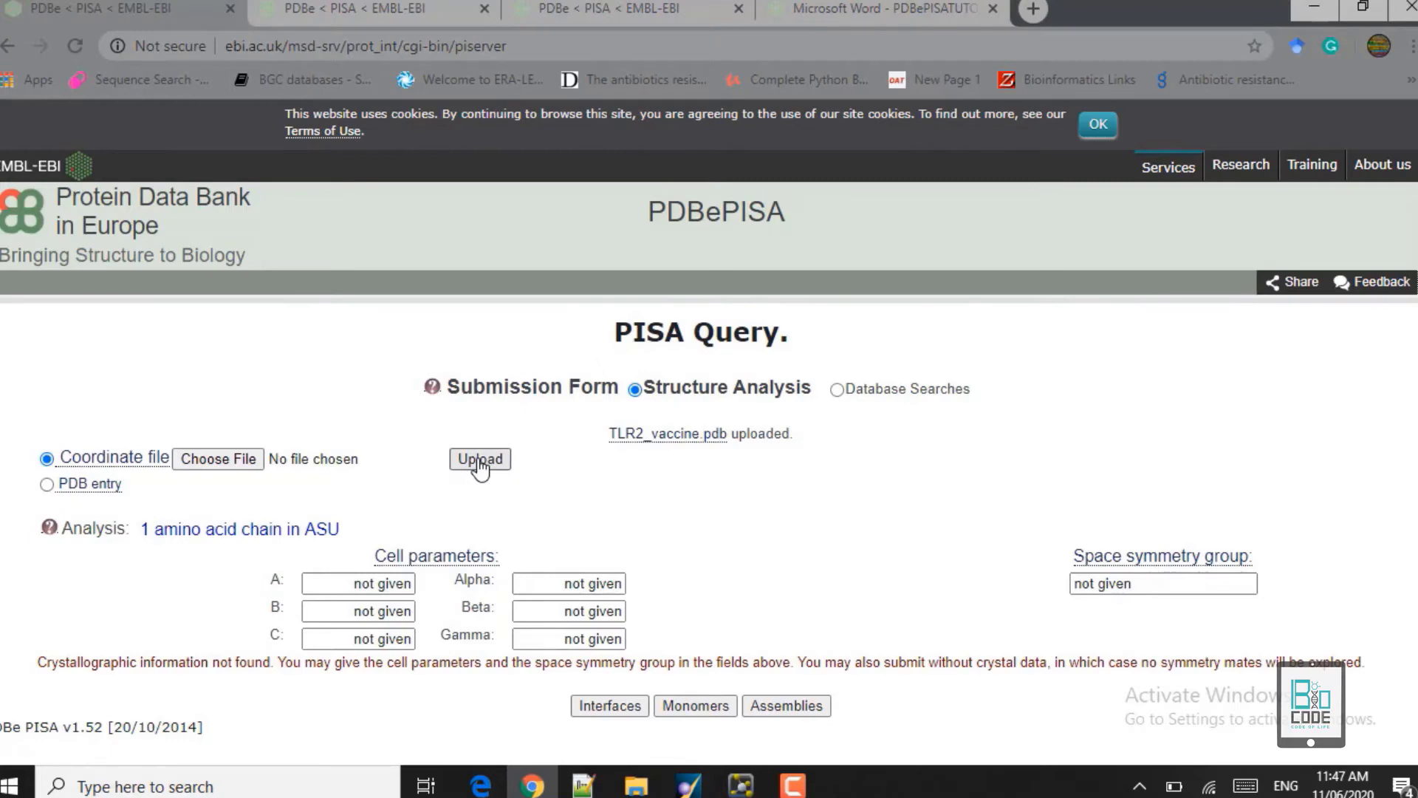
left_click(219, 464)
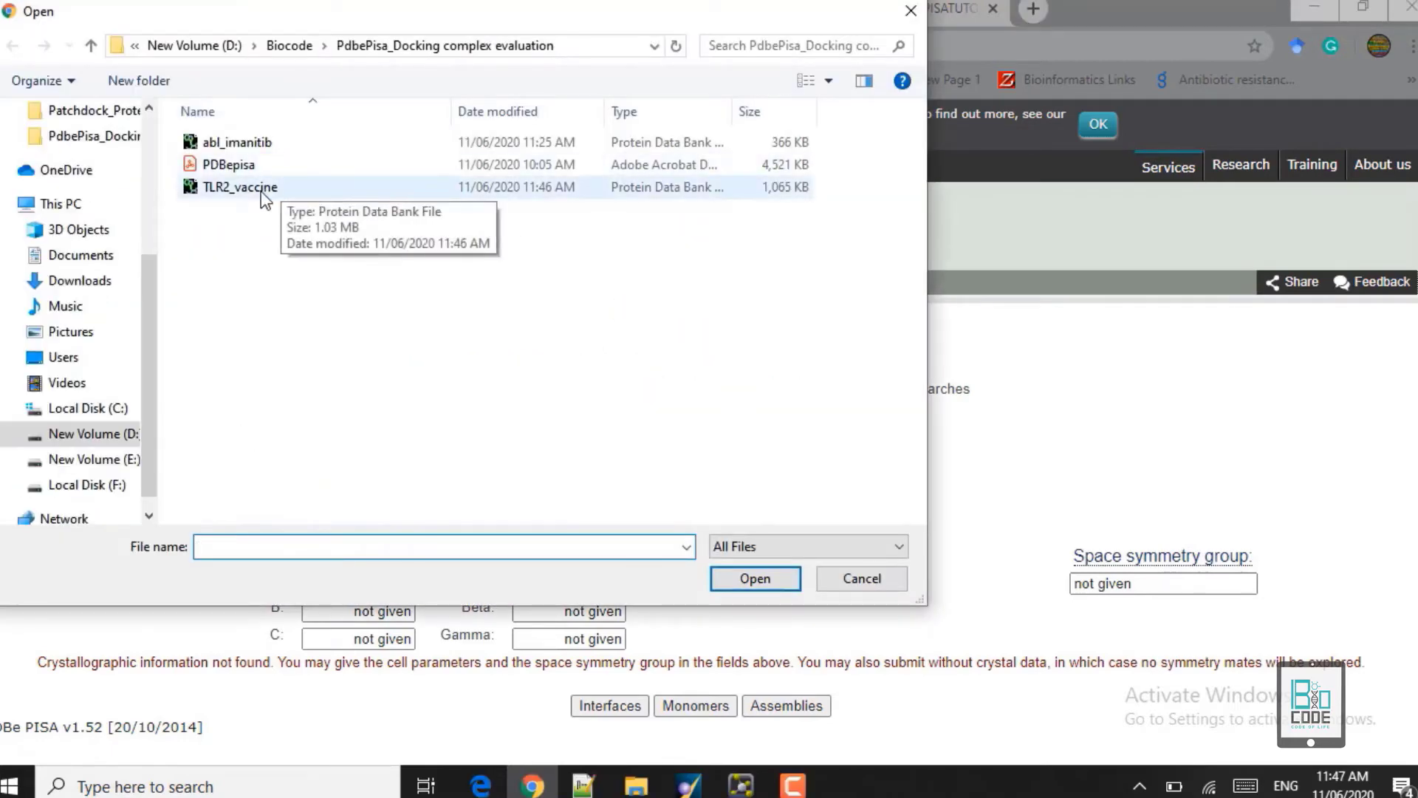
double_click(260, 191)
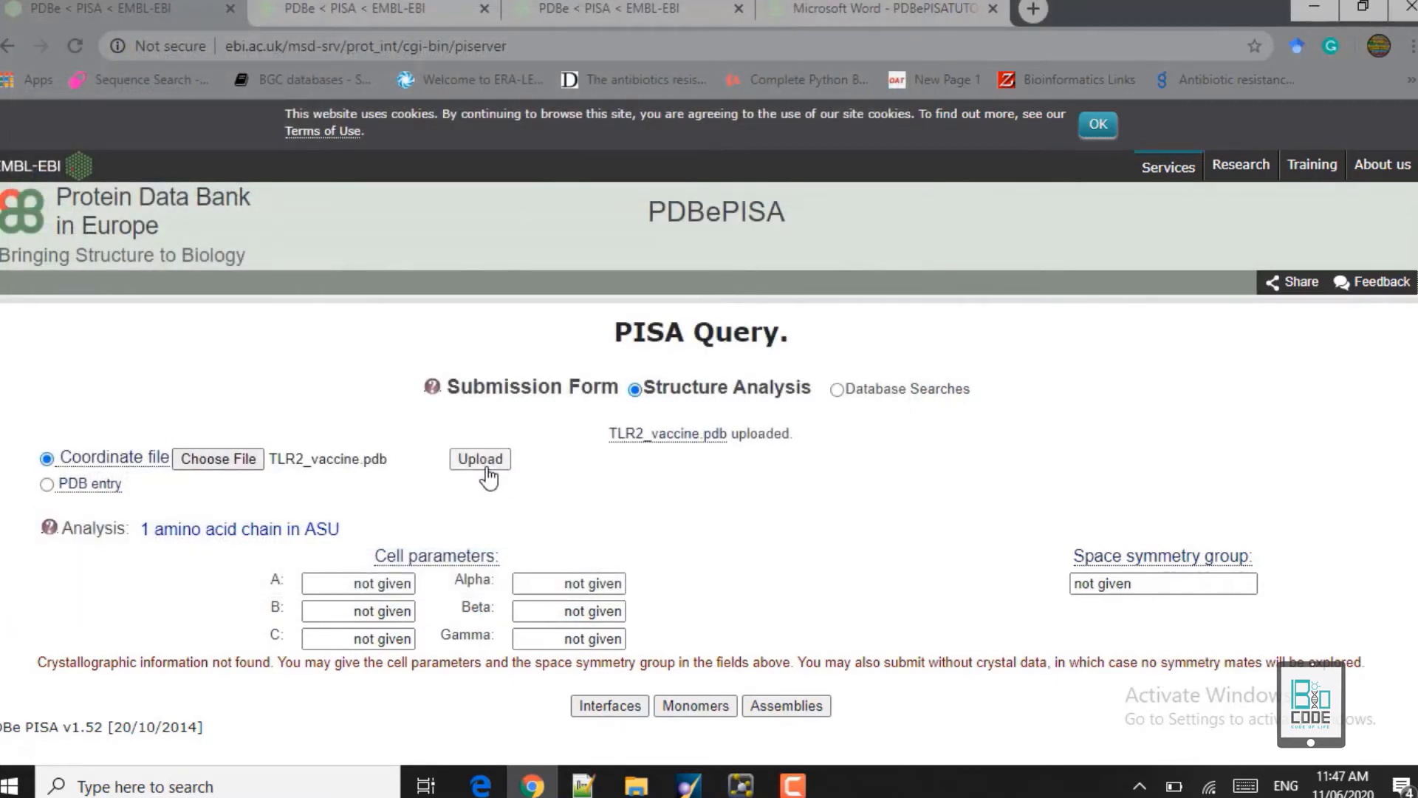
left_click(487, 470)
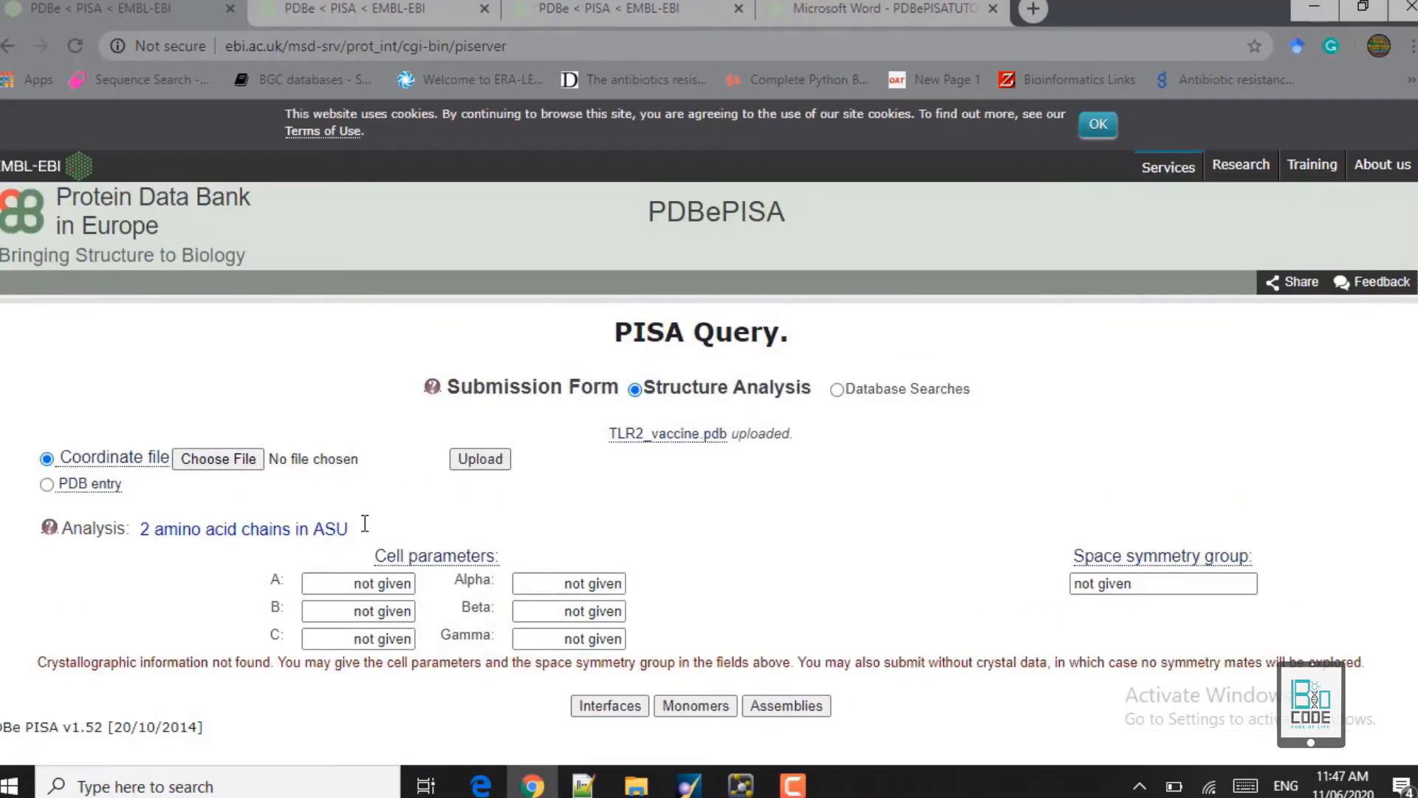
left_click_drag(356, 527, 135, 529)
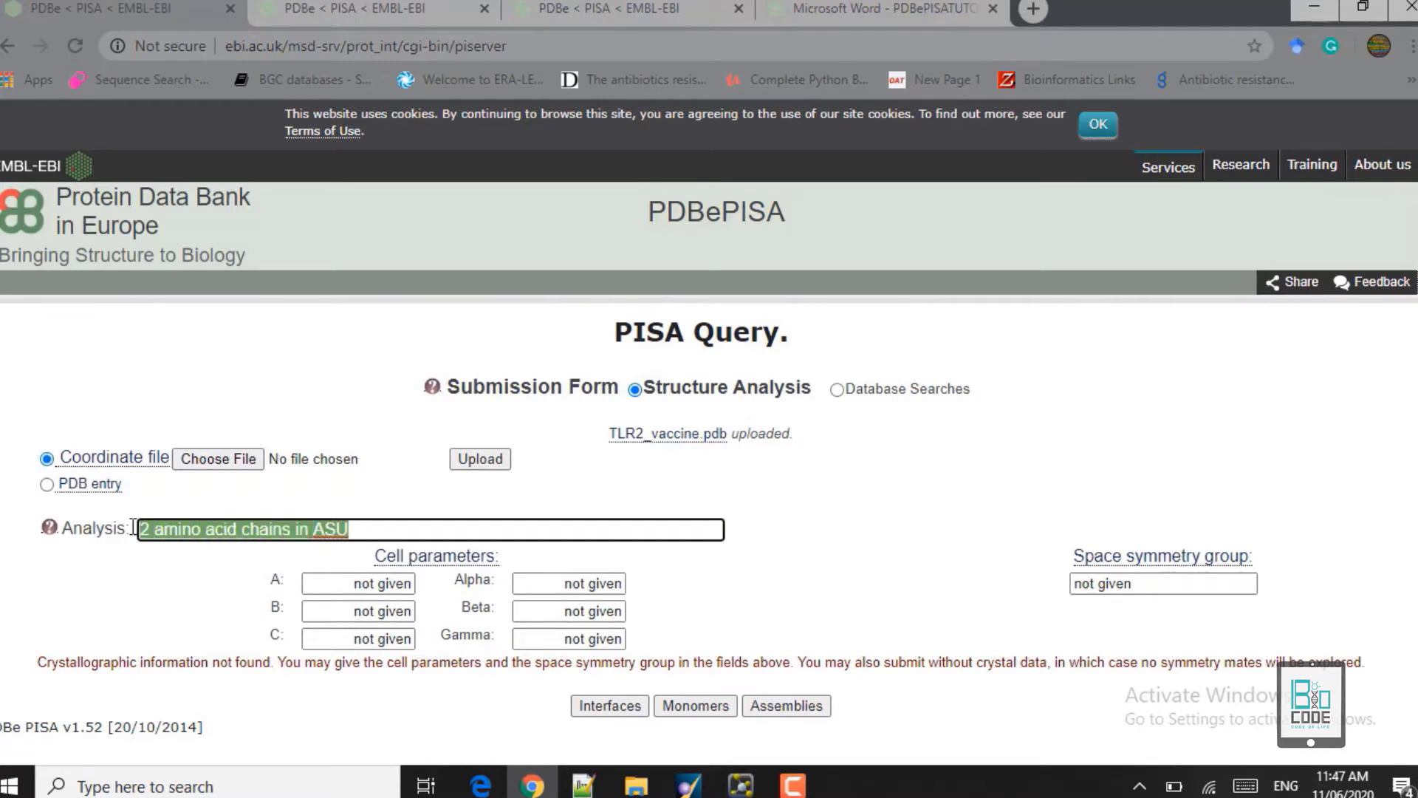
Run the interfaces analysis for the uploaded TLR2_vaccine.pdb and read the help on the row number column.
left_click(273, 496)
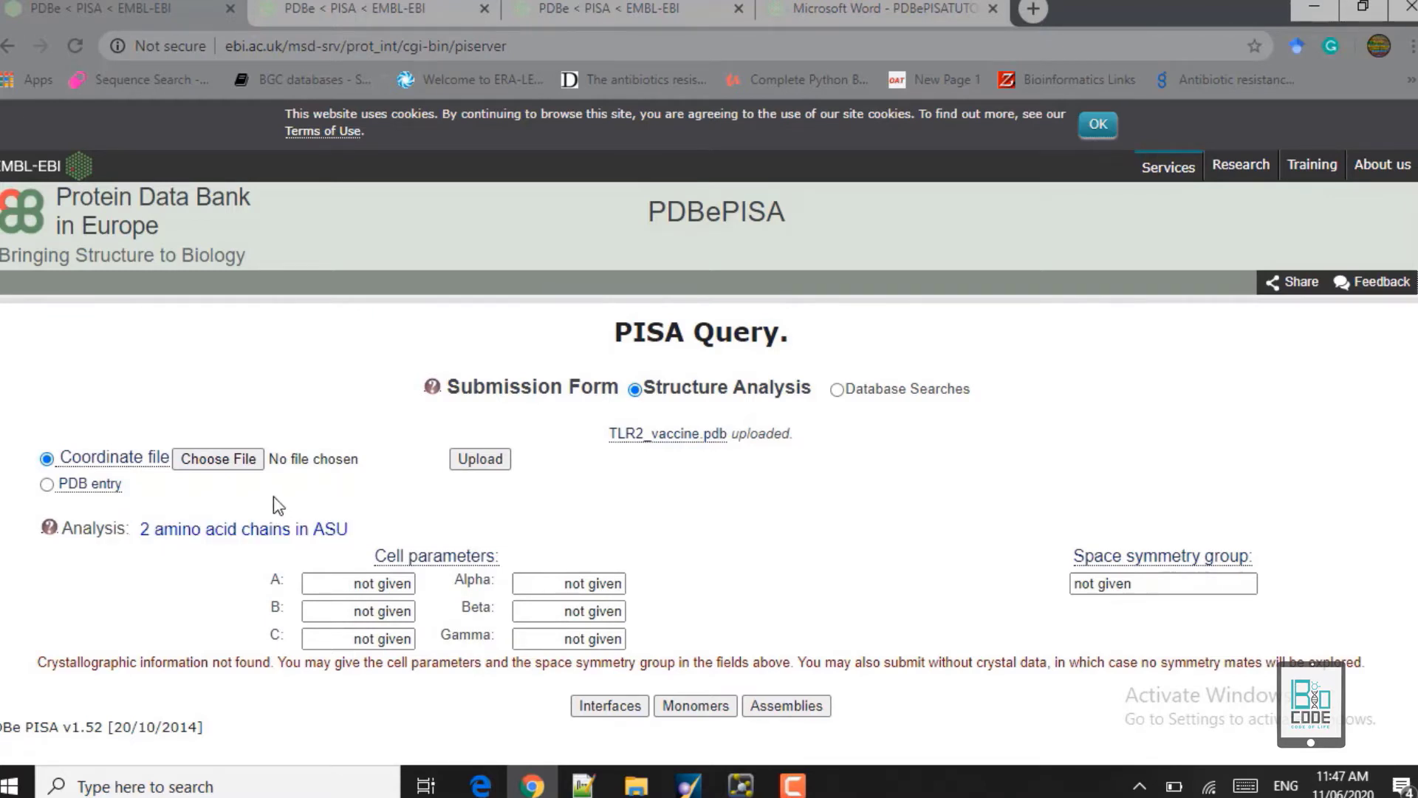
left_click(602, 707)
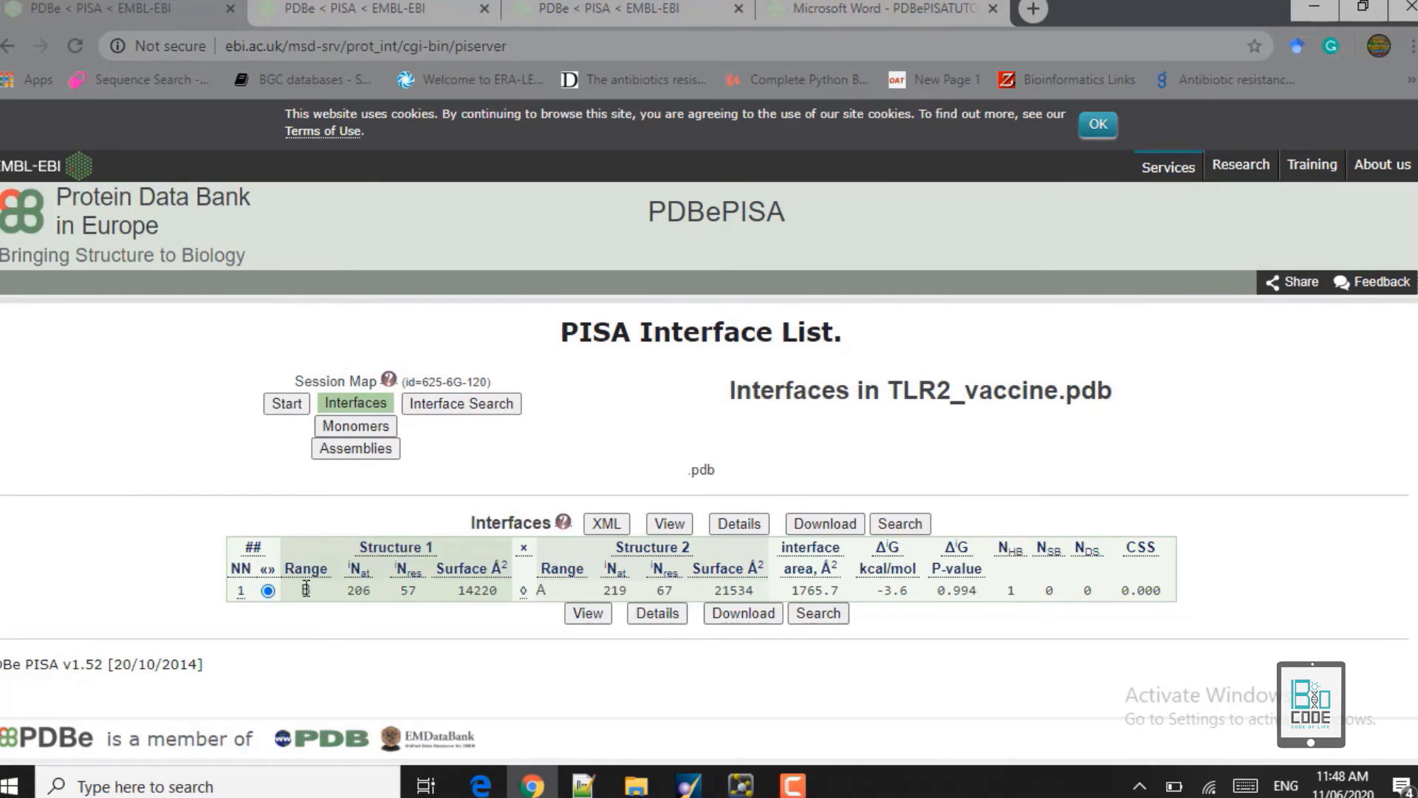
left_click(240, 572)
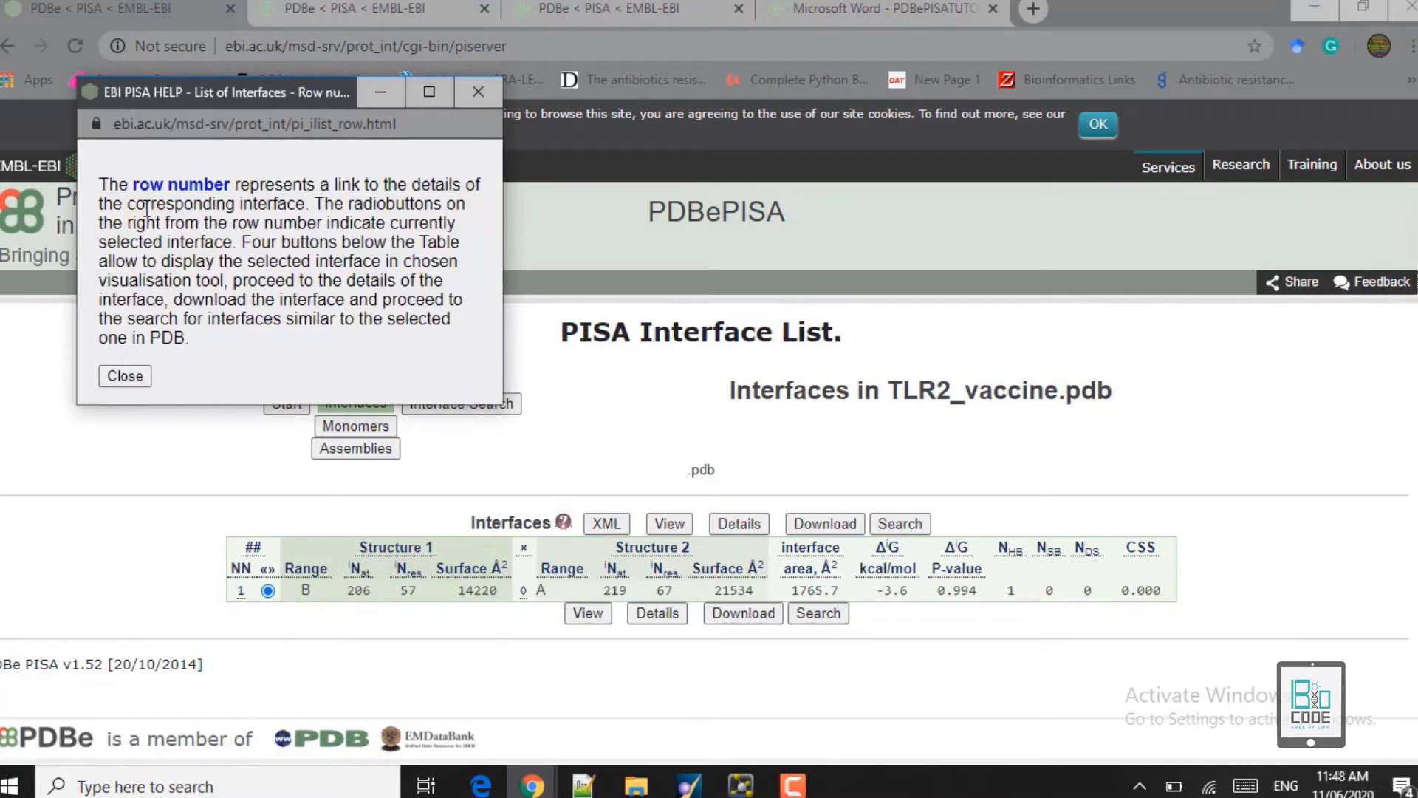
left_click(477, 95)
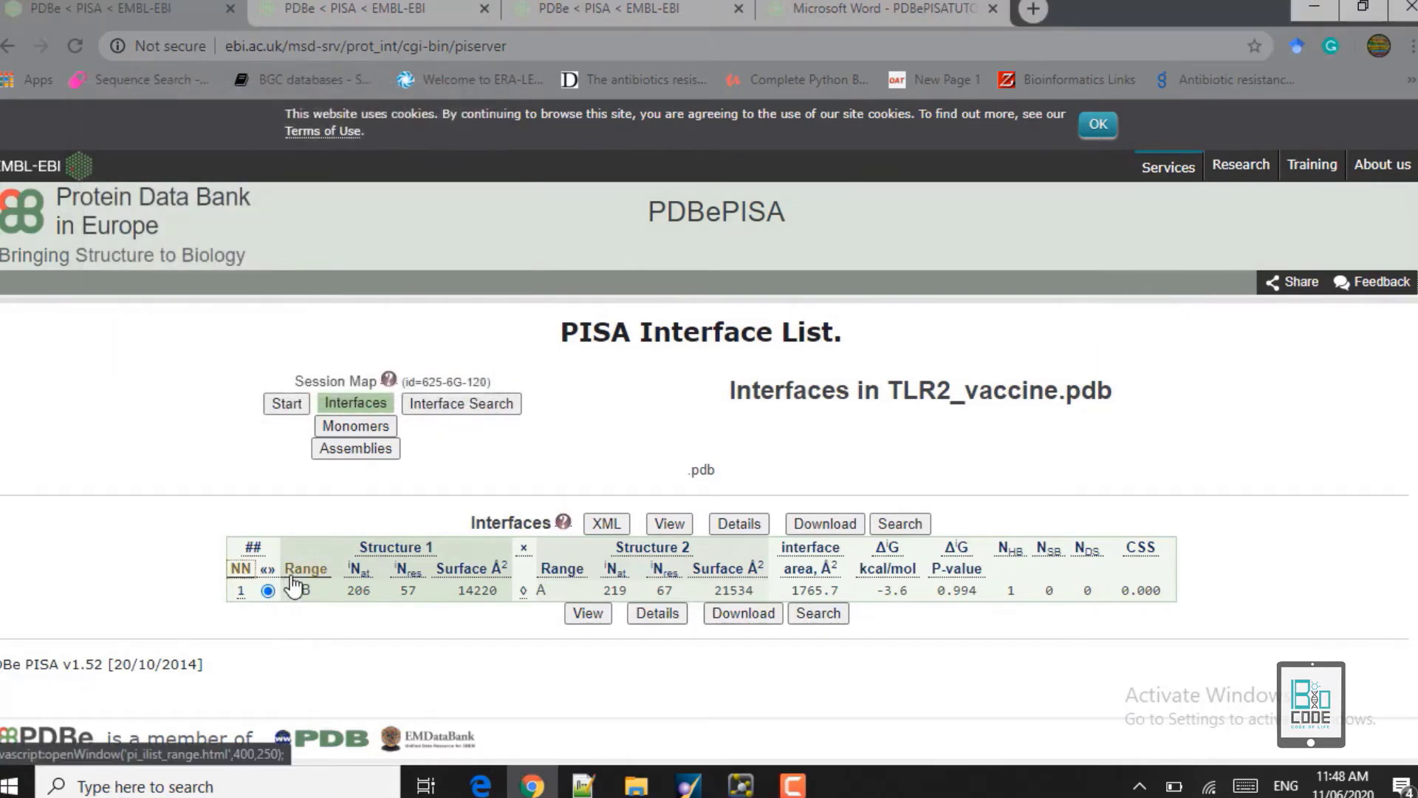
Read the help on the interfacing atoms and interfacing residues columns and highlight Structure 1's value in each.
left_click(363, 573)
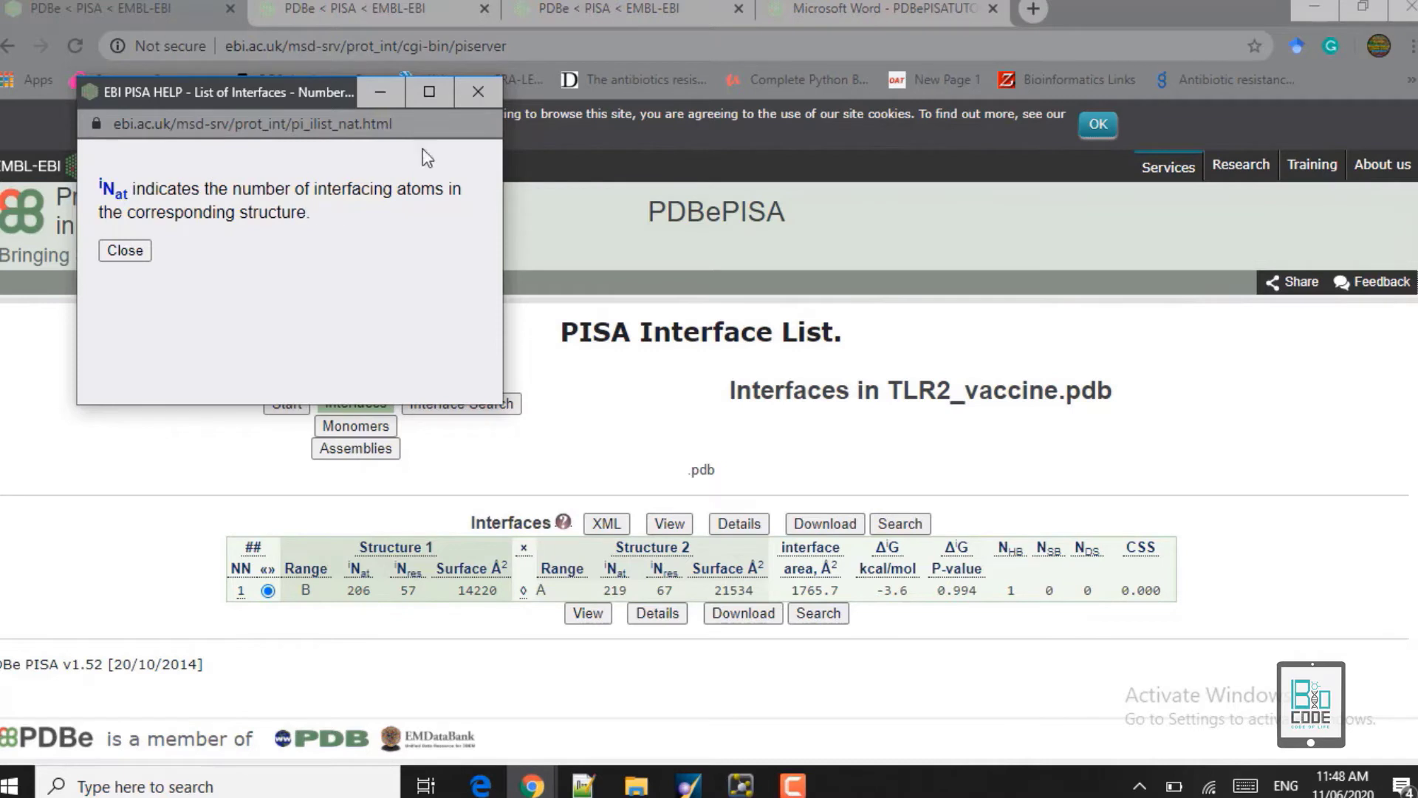
left_click(478, 92)
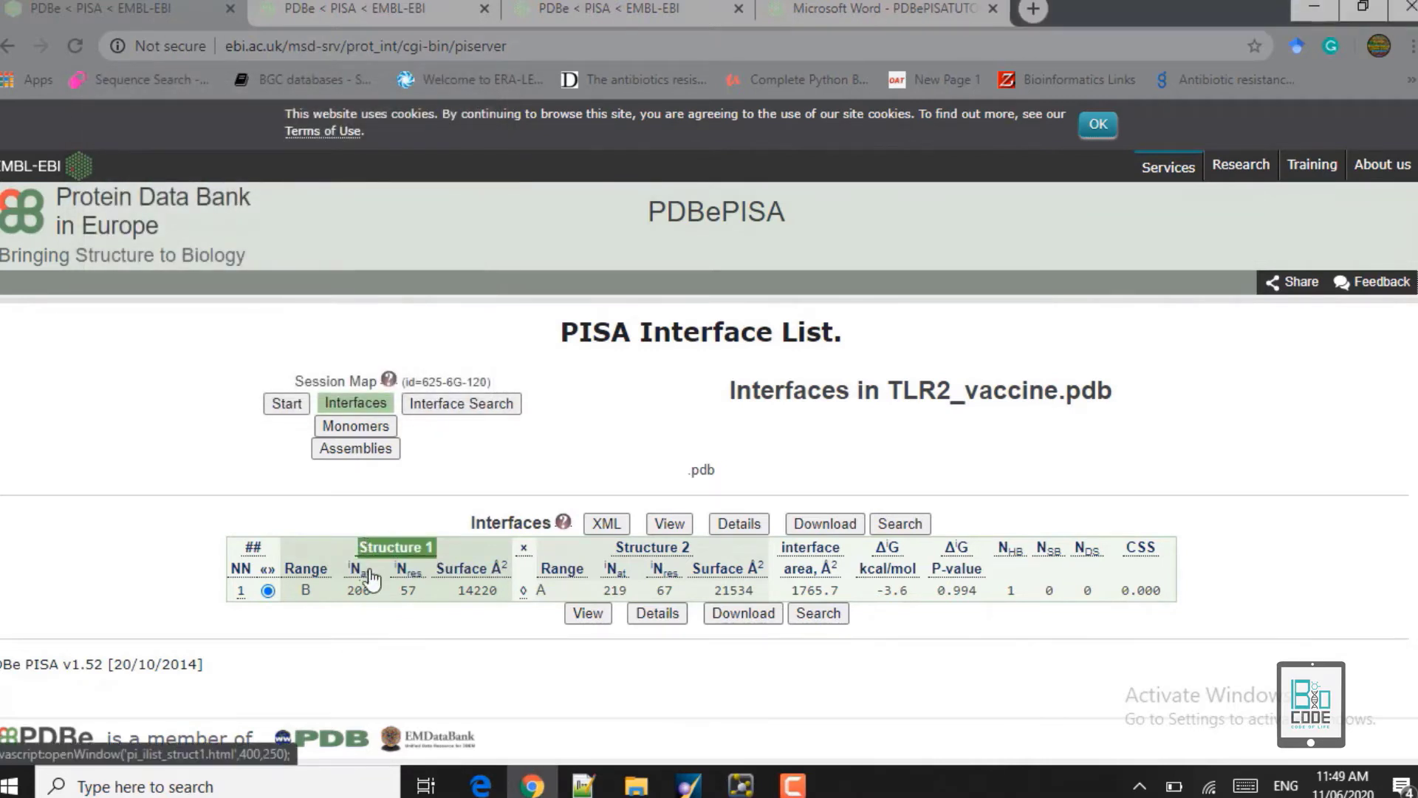
left_click_drag(371, 591, 350, 593)
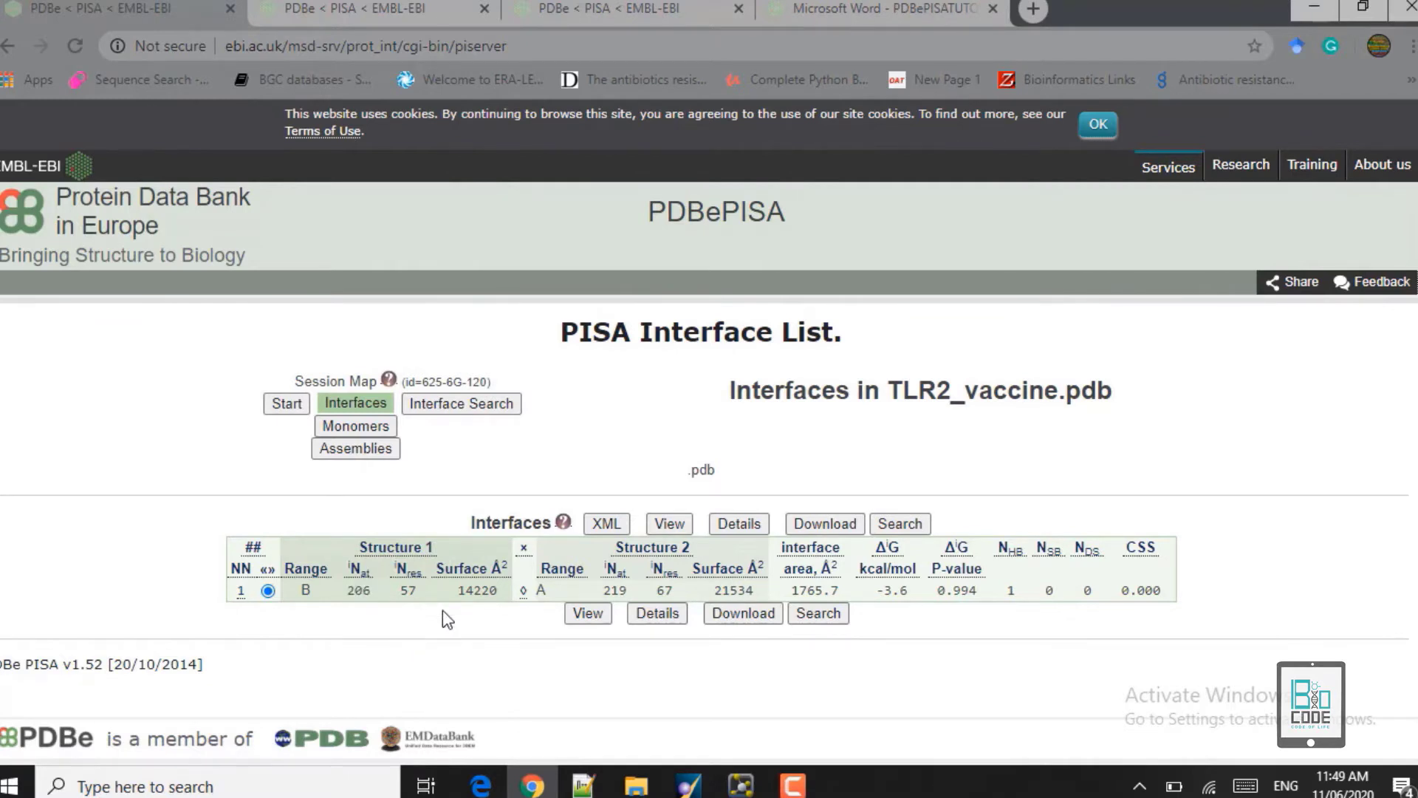
left_click(408, 580)
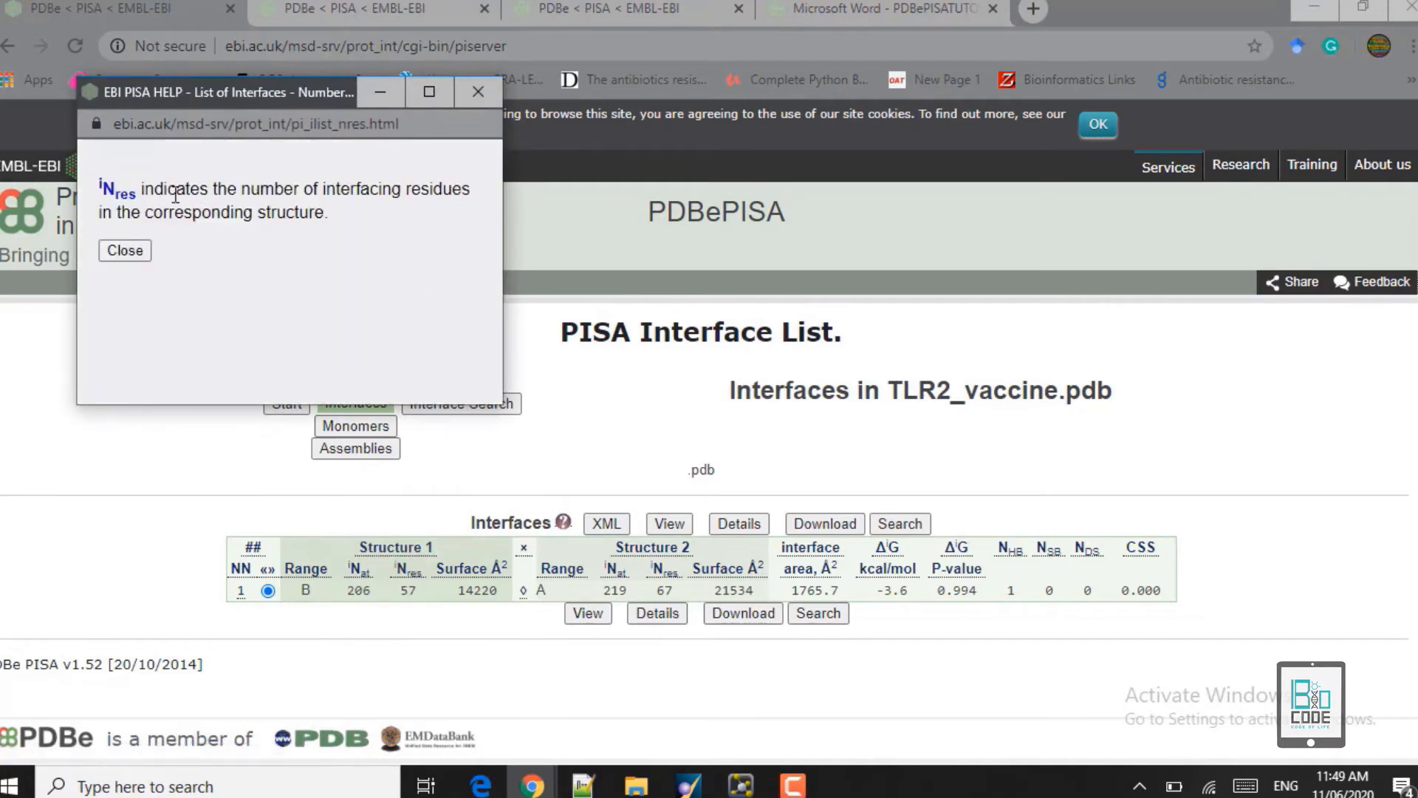
left_click(474, 95)
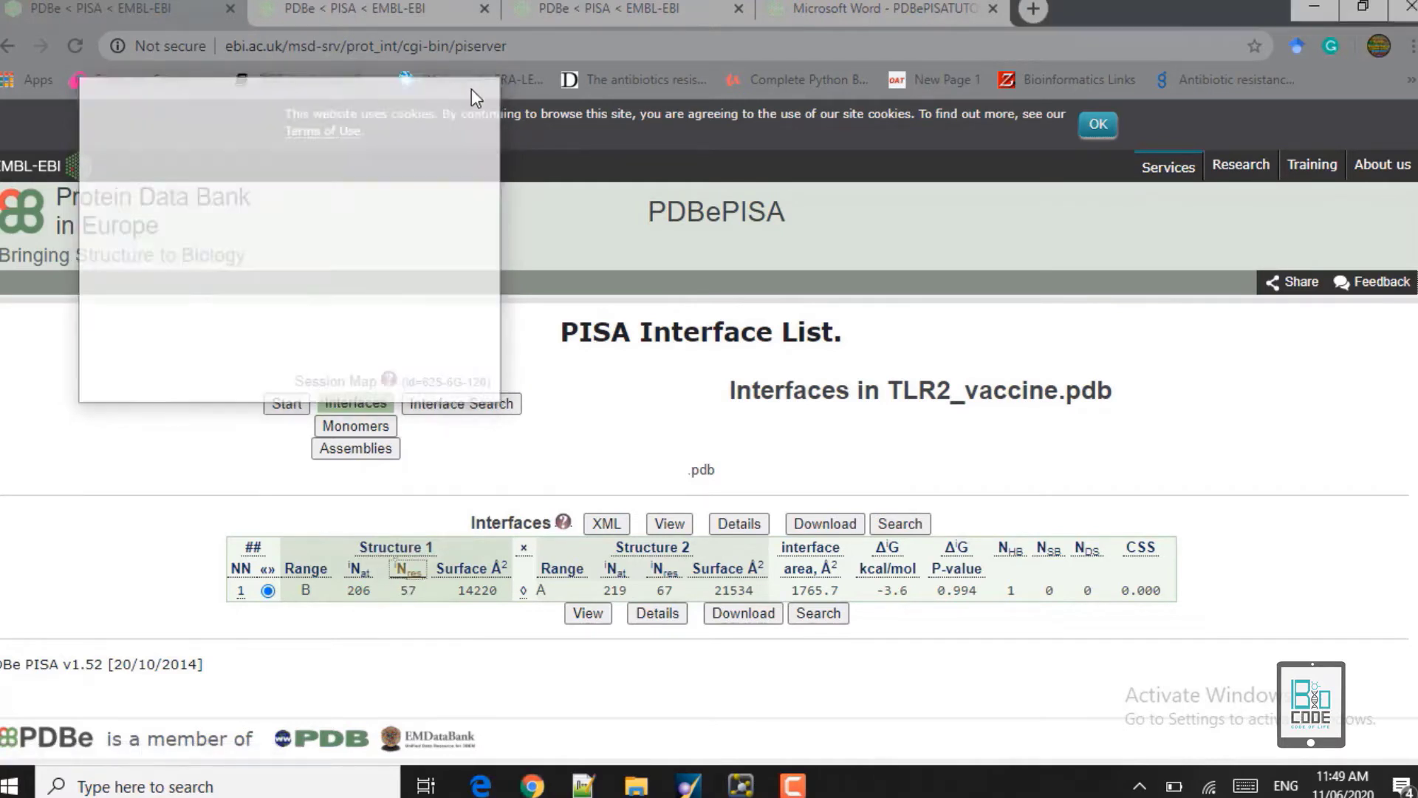
left_click_drag(421, 590, 396, 590)
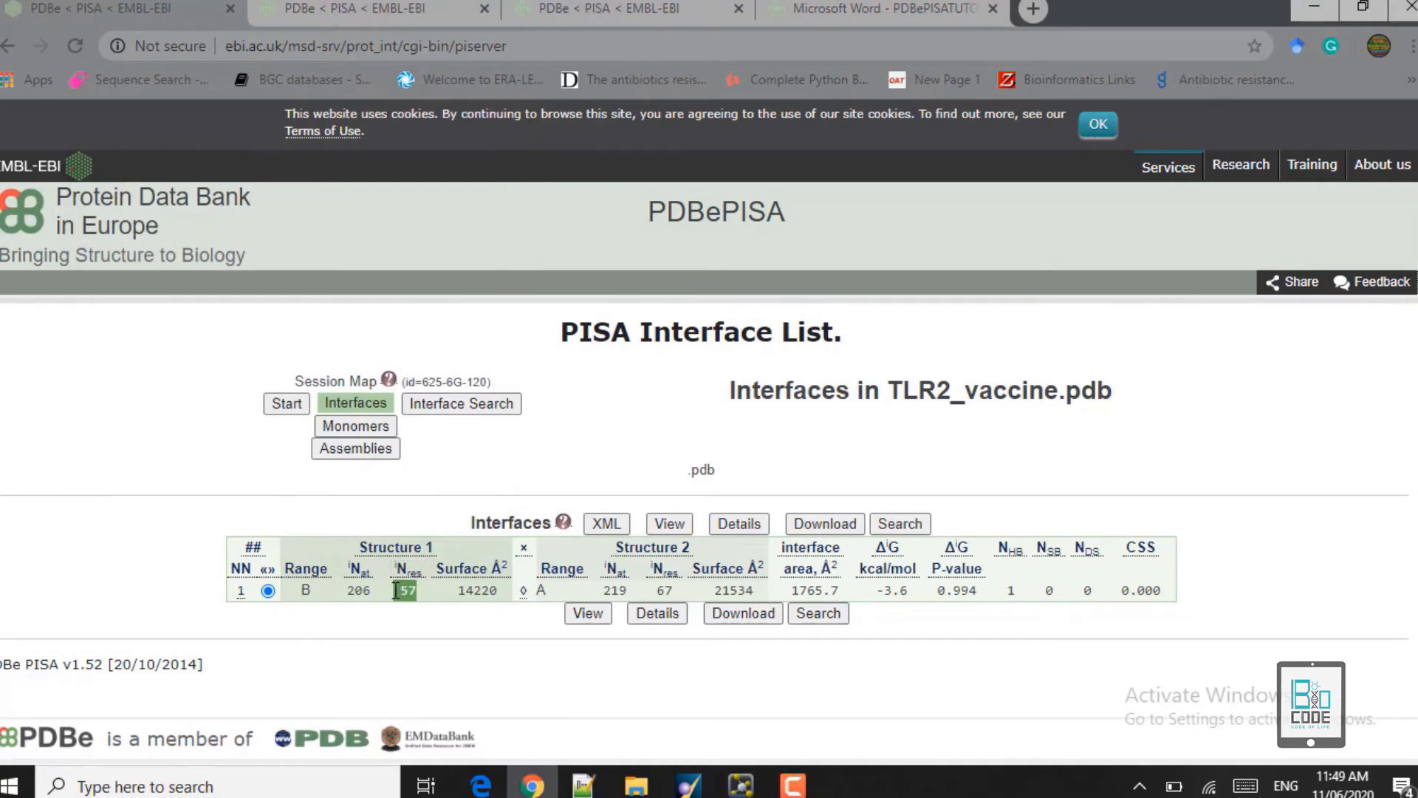
left_click(440, 606)
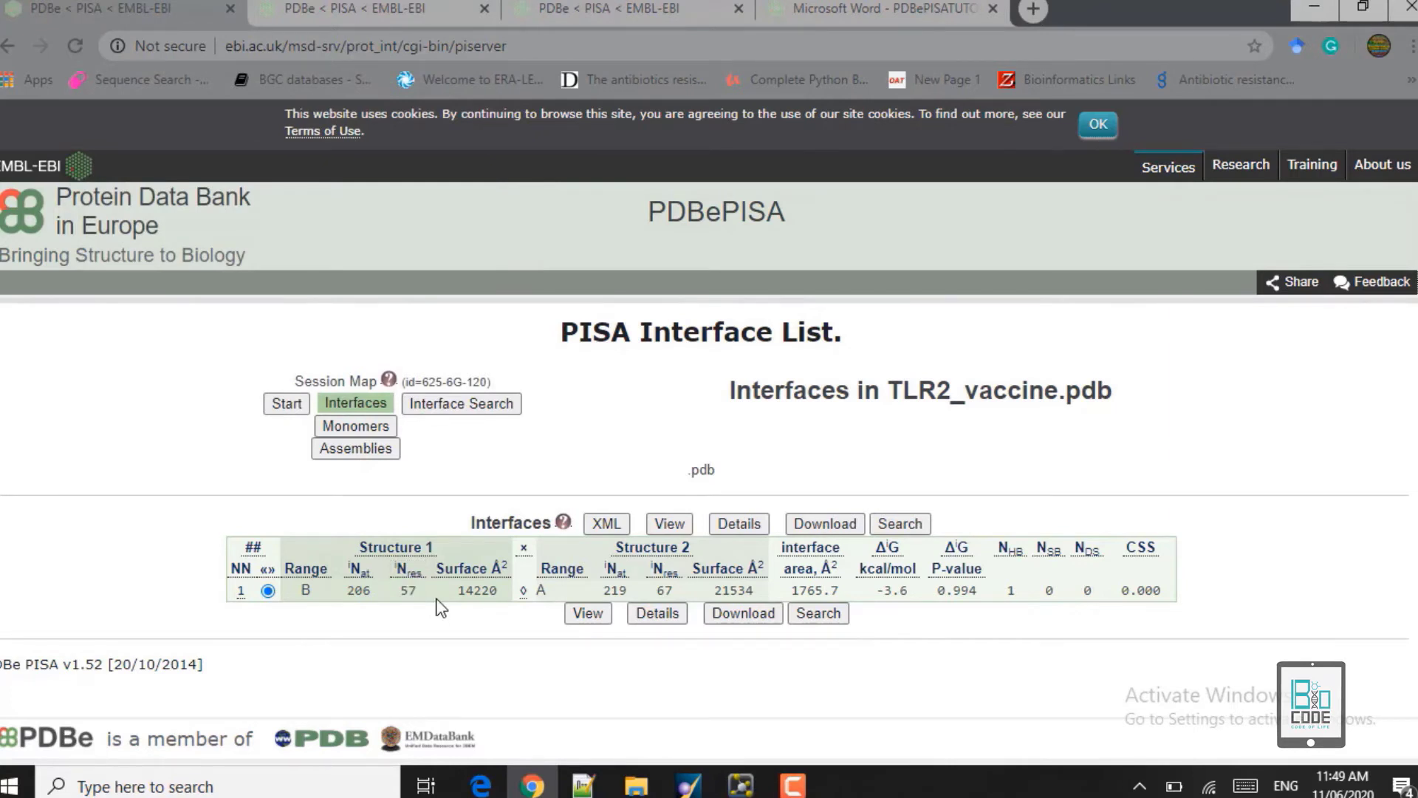
Read the help on the Surface Å² column and highlight Structure 1's solvent accessible surface value.
left_click(478, 569)
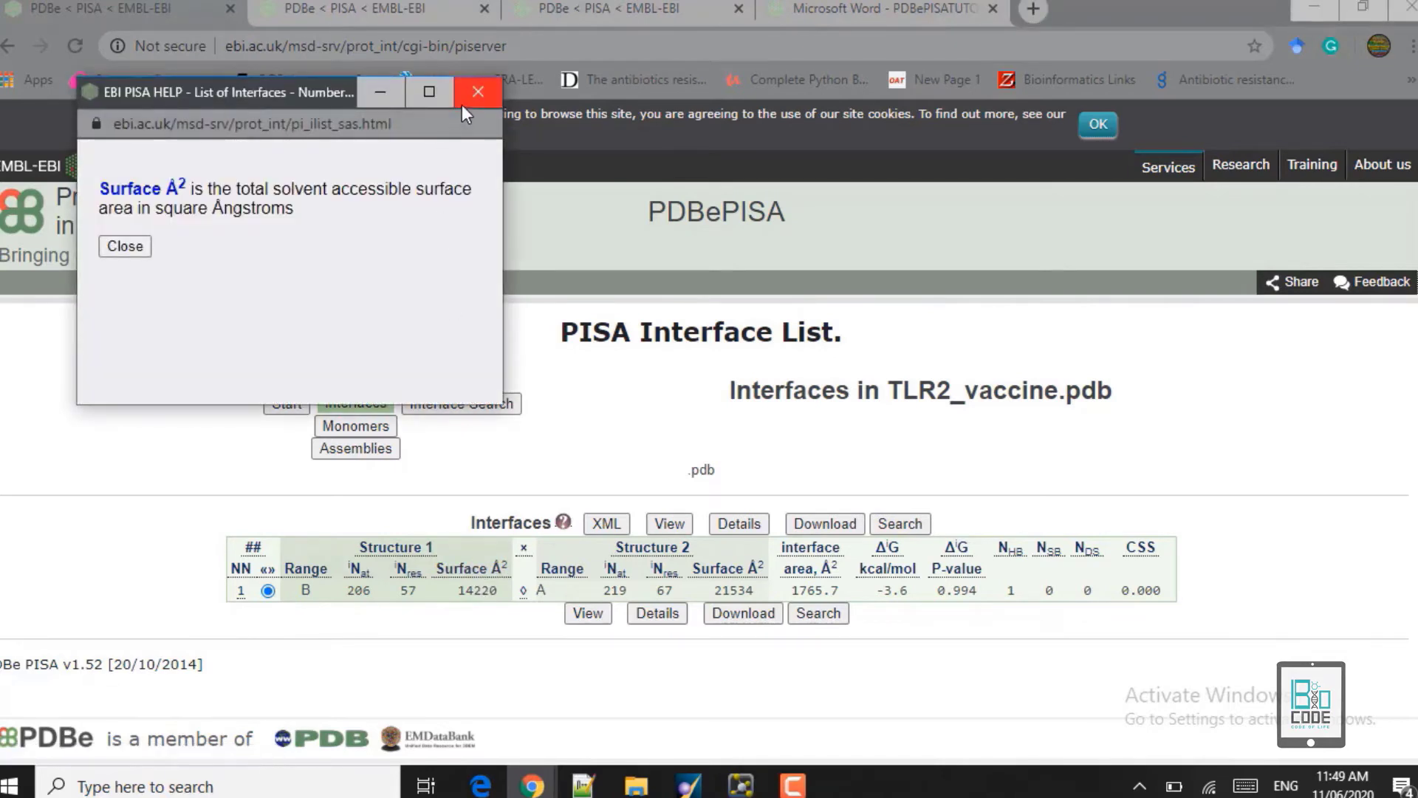
left_click(466, 103)
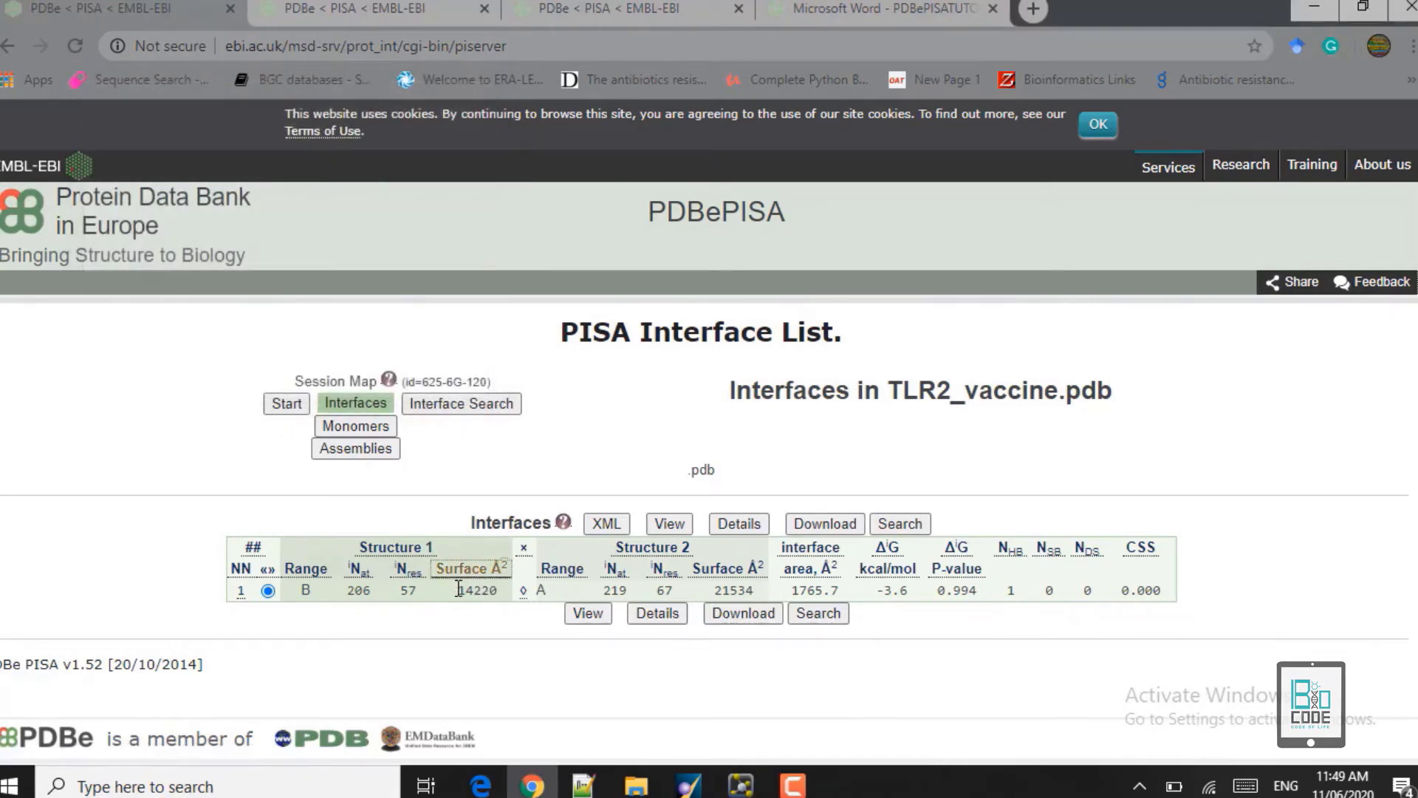
left_click_drag(458, 589, 502, 589)
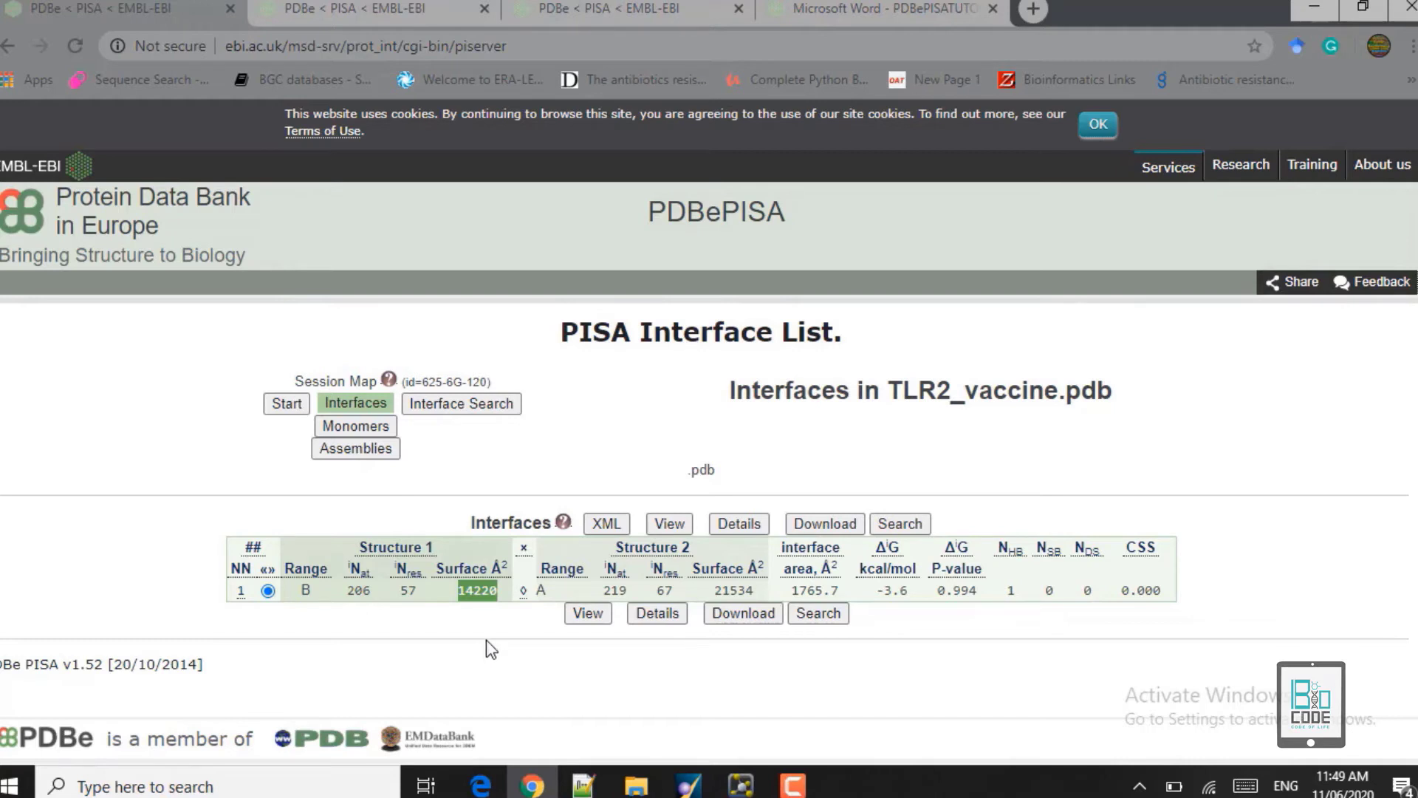
left_click(520, 633)
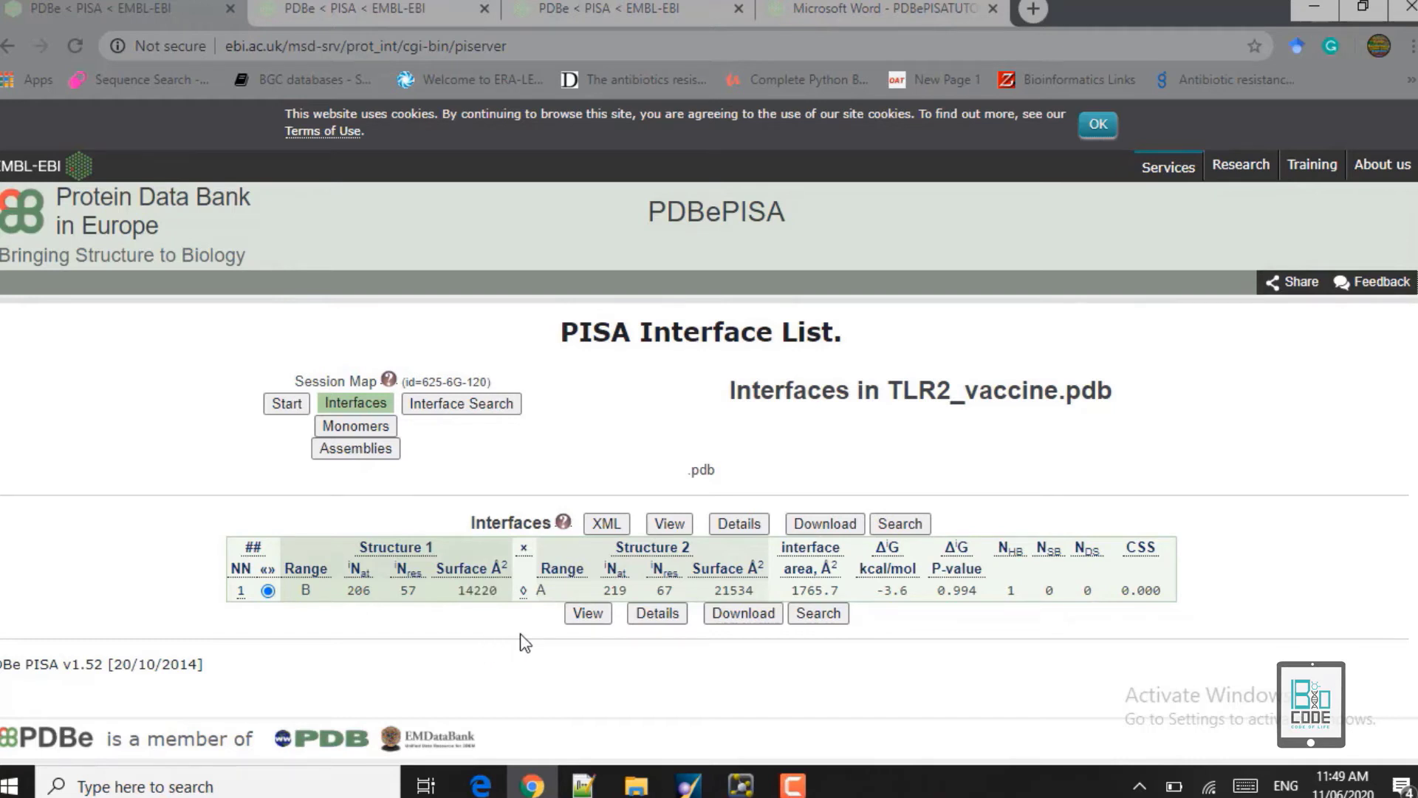
Open the help on the × column in a maximized window, highlight the covalent linkage definition and return to the interface list.
left_click(525, 550)
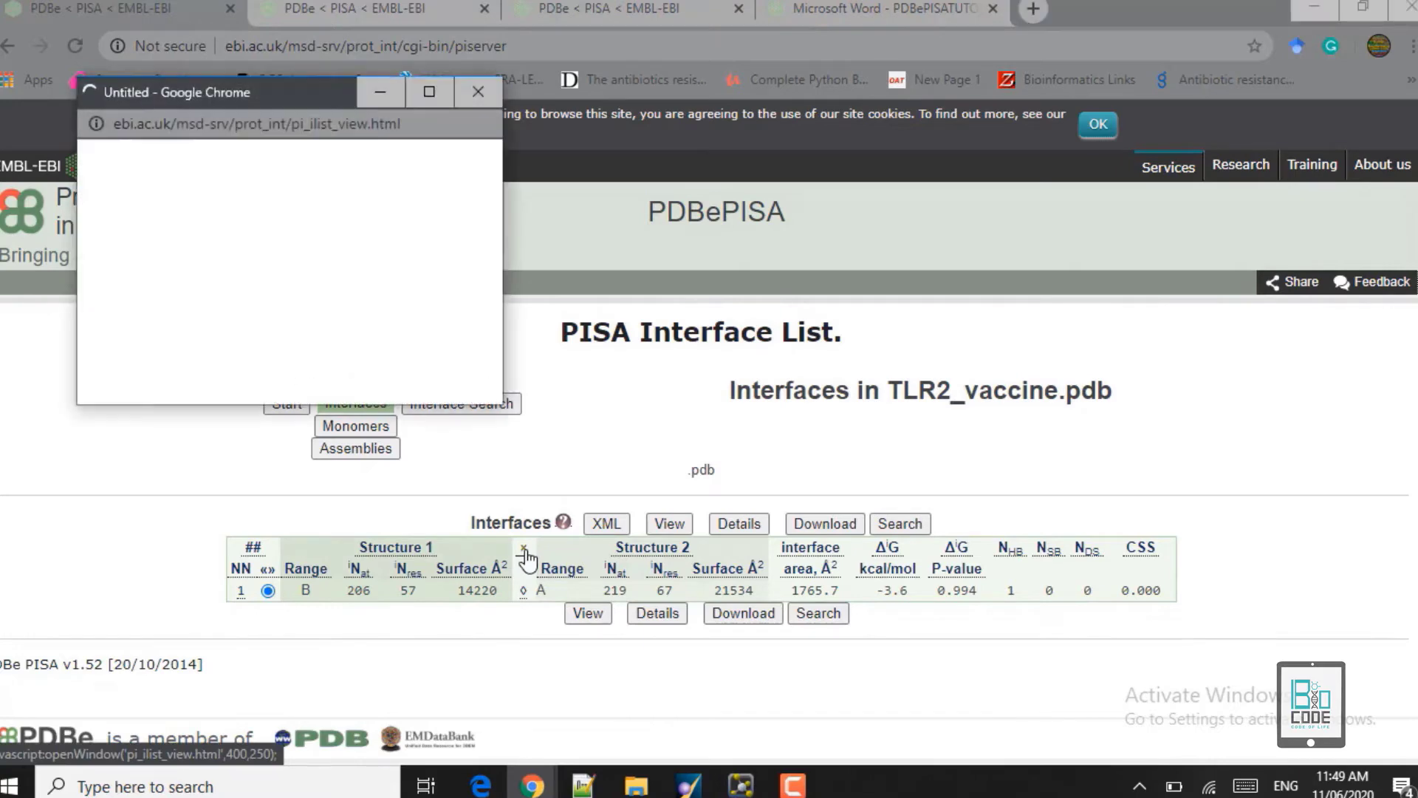
left_click(429, 92)
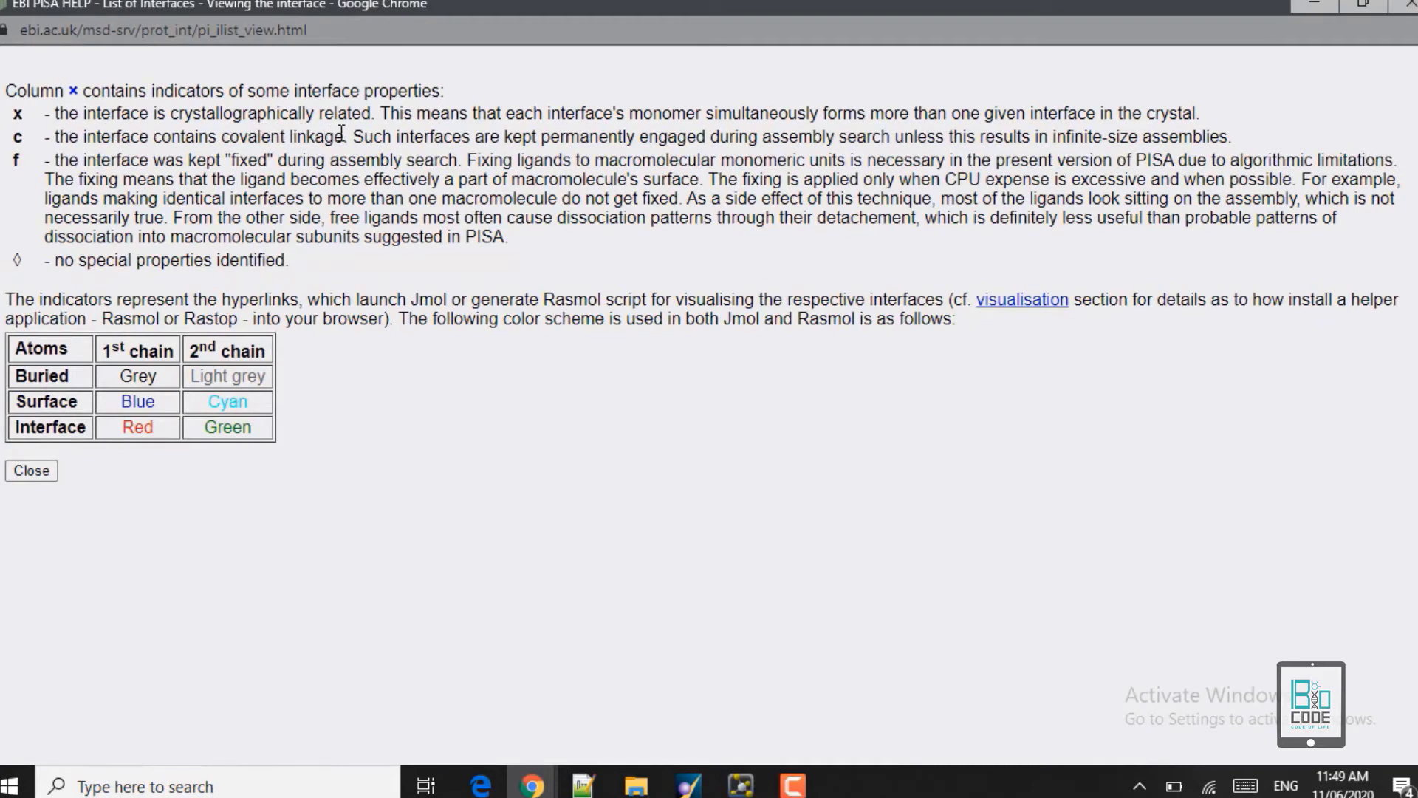
left_click_drag(348, 135, 63, 134)
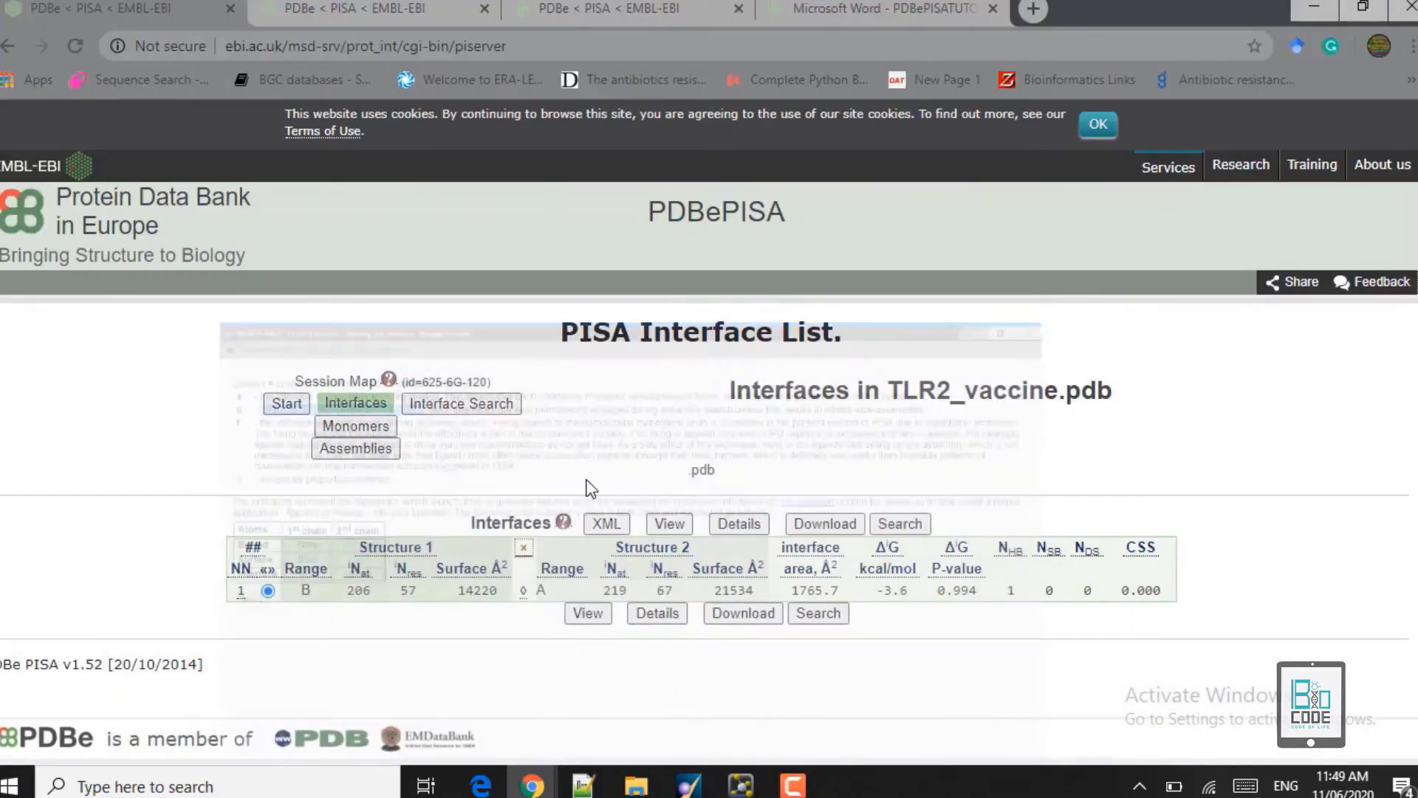
left_click(1314, 4)
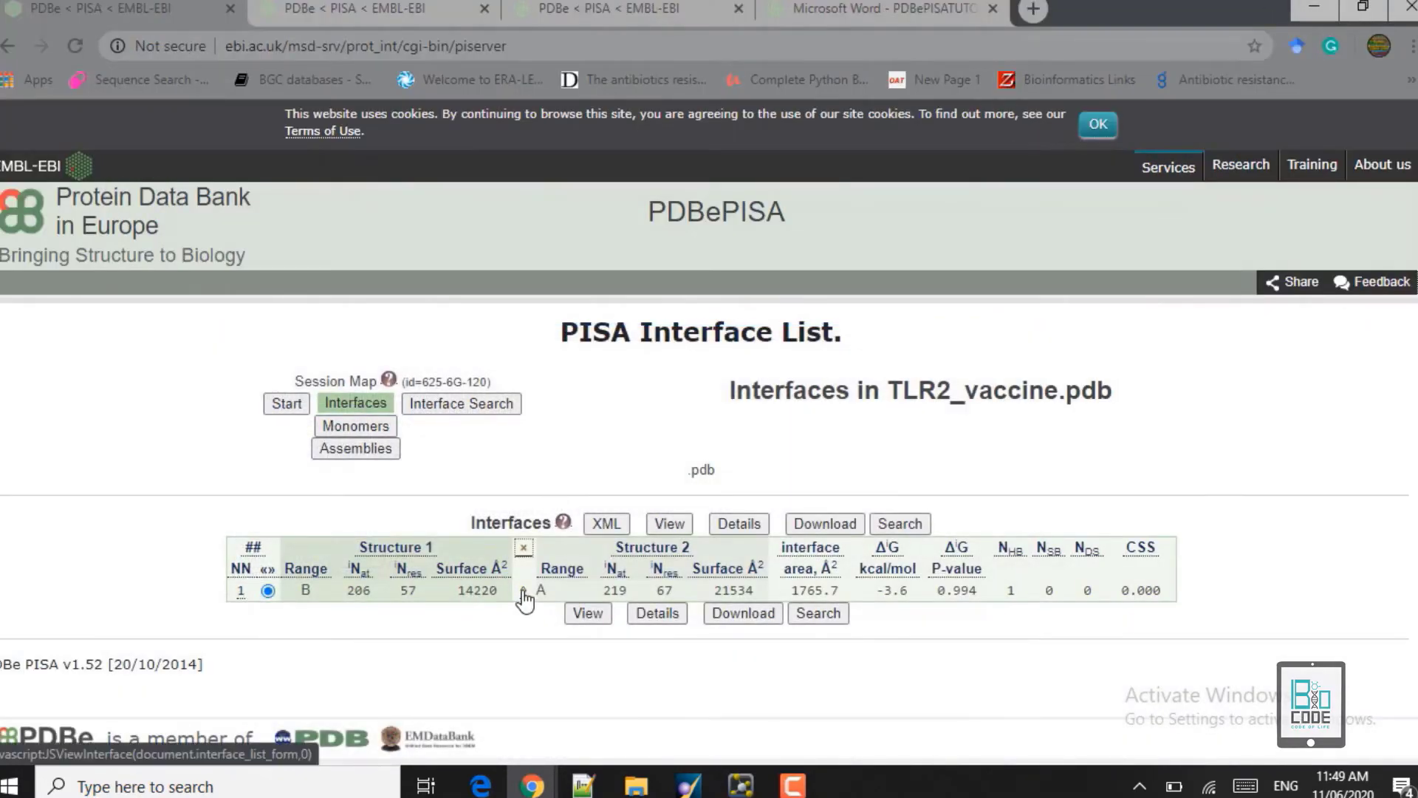
Return to the × column help window and look up the meaning of the ◊ indicator shown for the interface.
mouse_move(556, 784)
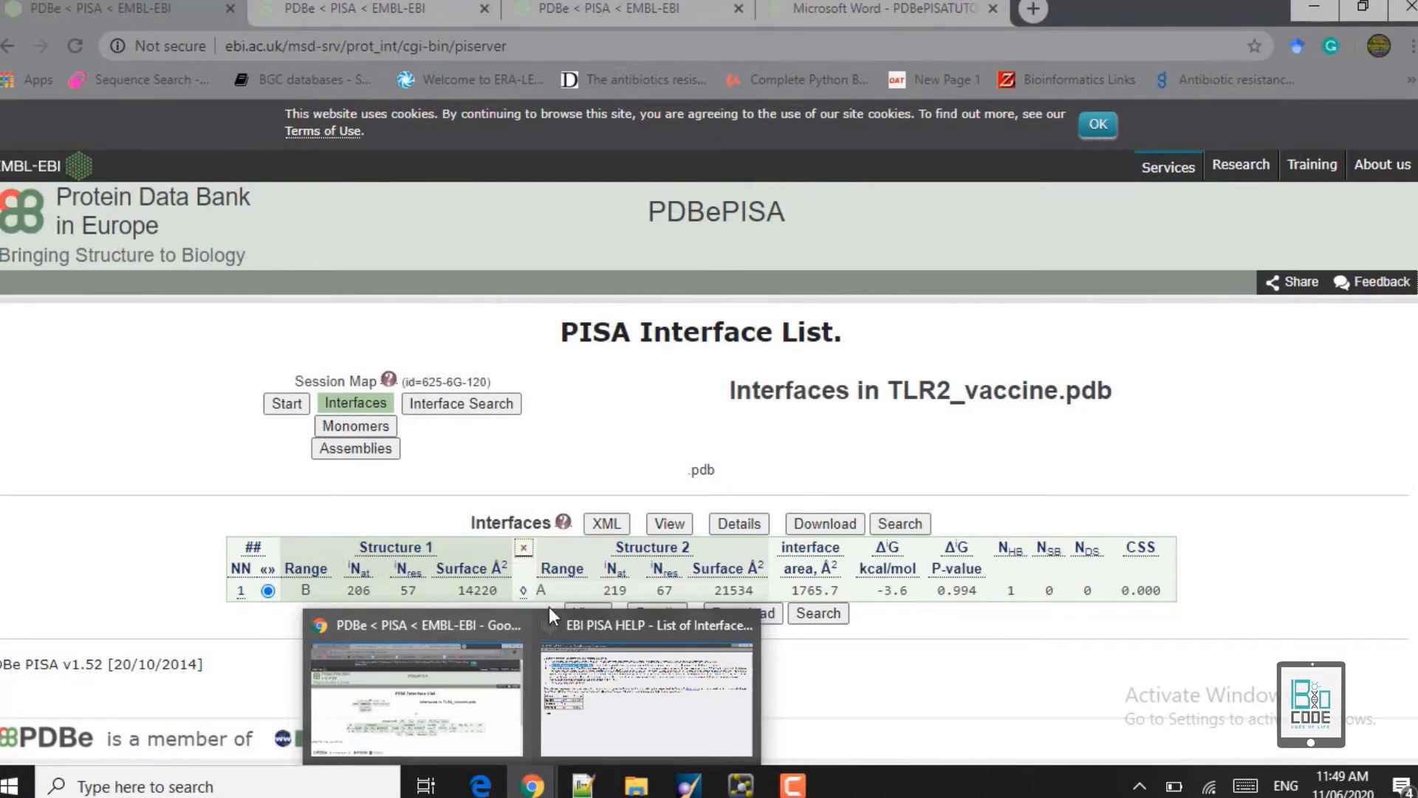
mouse_move(606, 674)
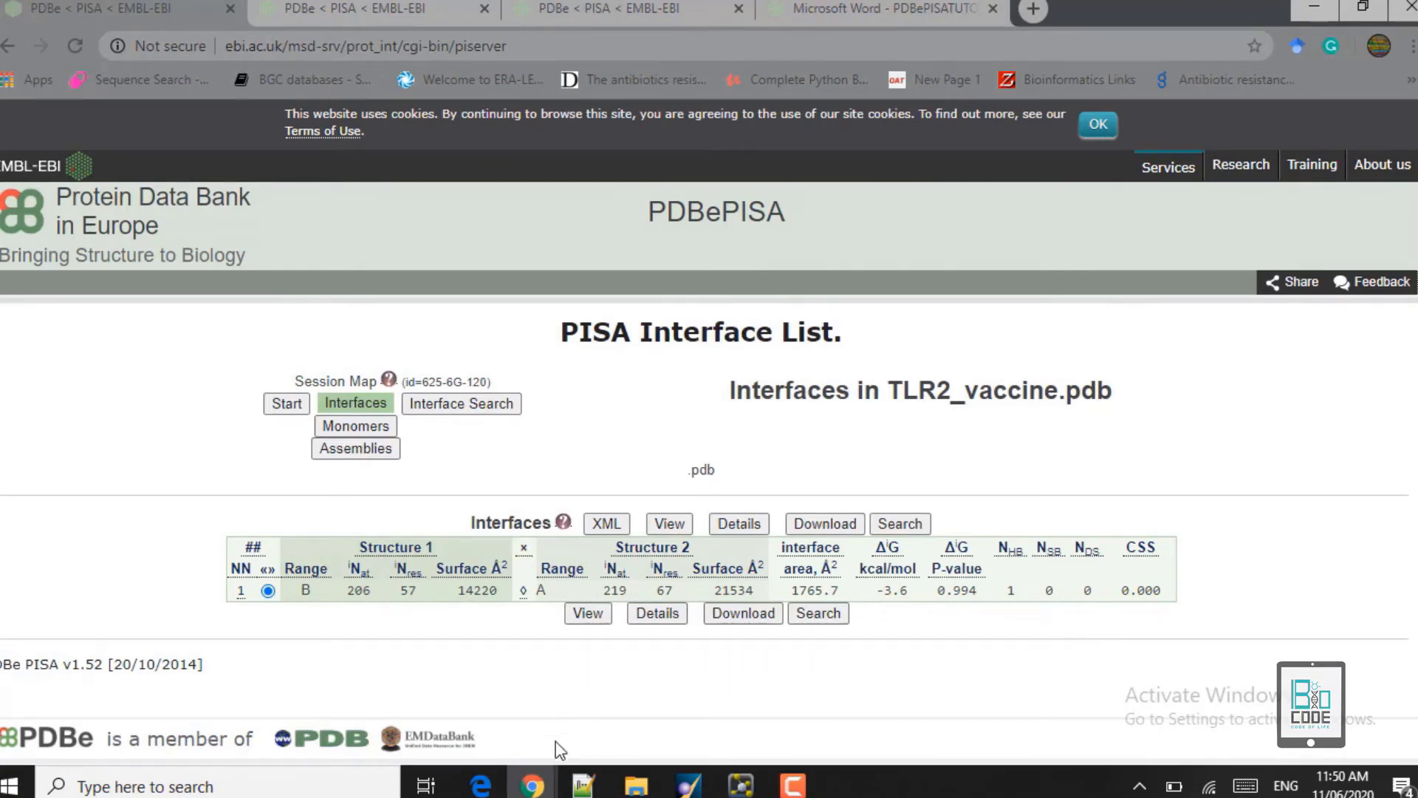
scroll(556, 739, "down", 4)
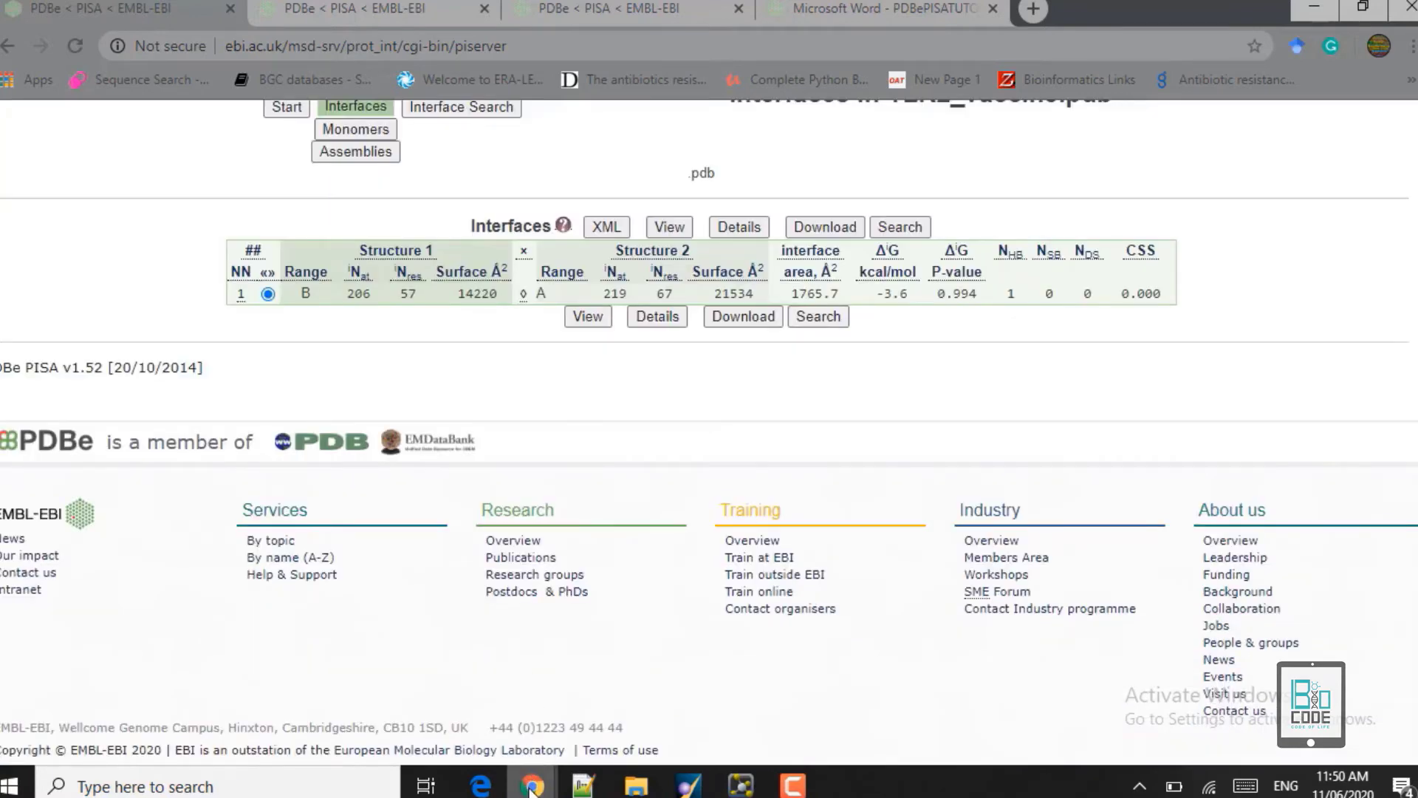
left_click(573, 707)
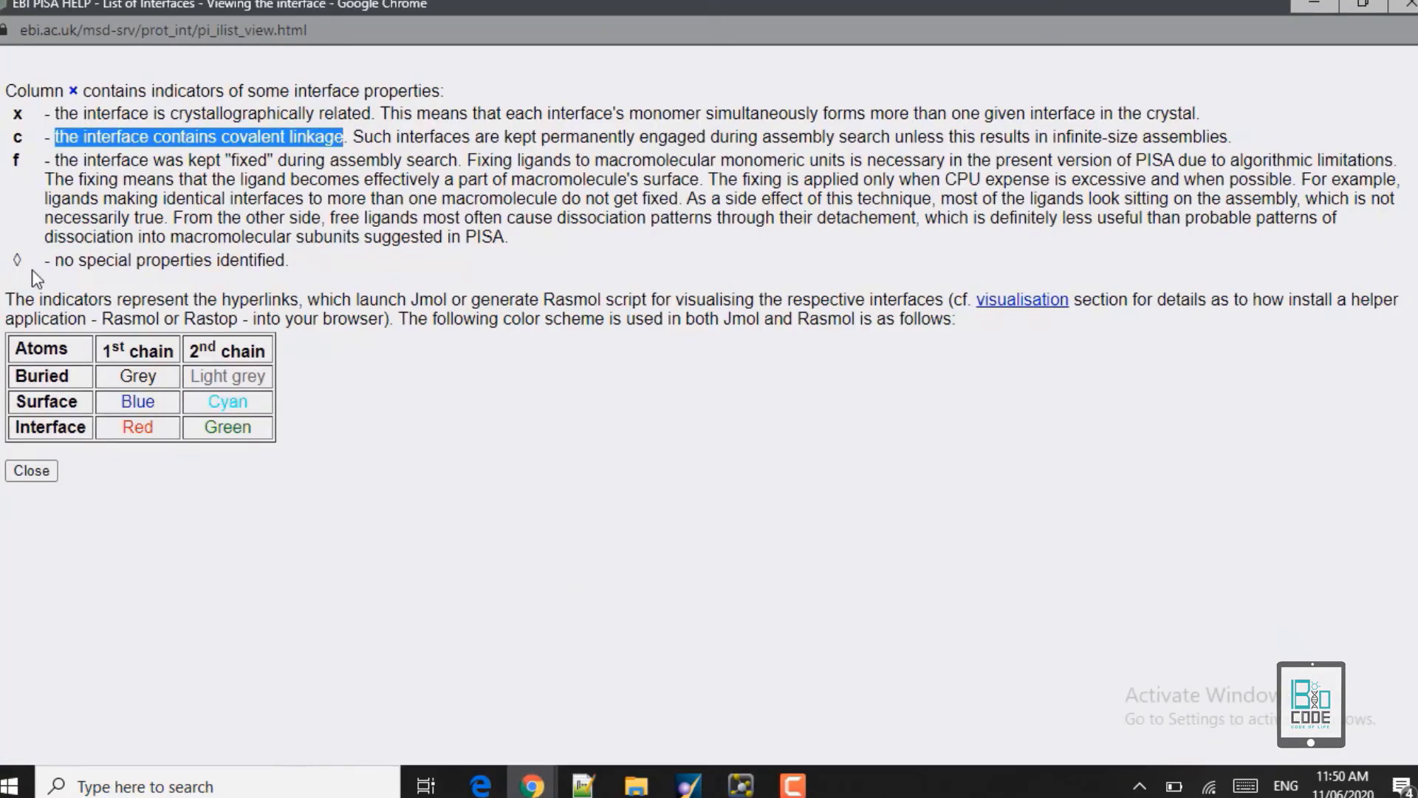
left_click_drag(286, 261, 61, 262)
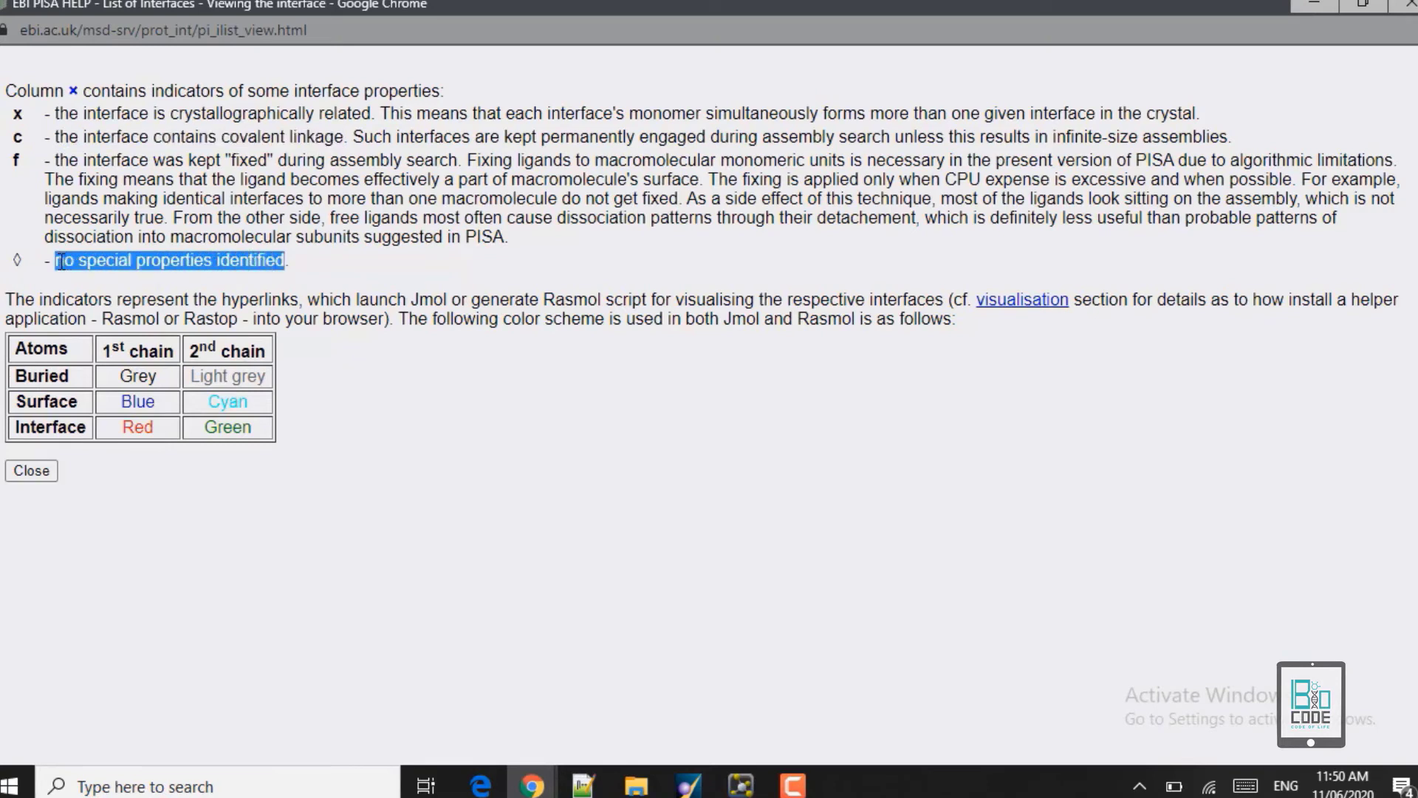
left_click(476, 400)
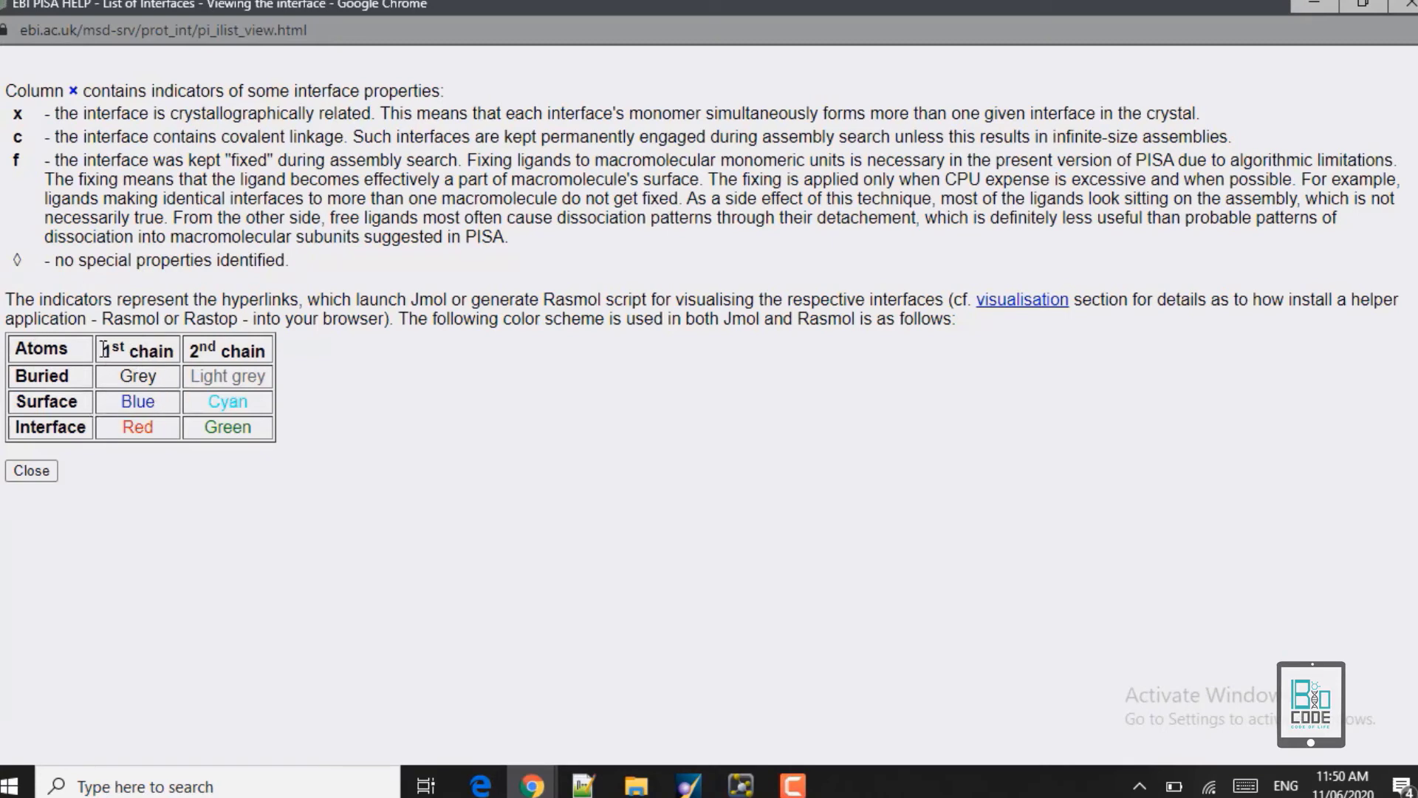
Examine the colours for surface and interface atoms of both chains in the colour scheme table, and minimize the help window.
left_click_drag(103, 349, 266, 351)
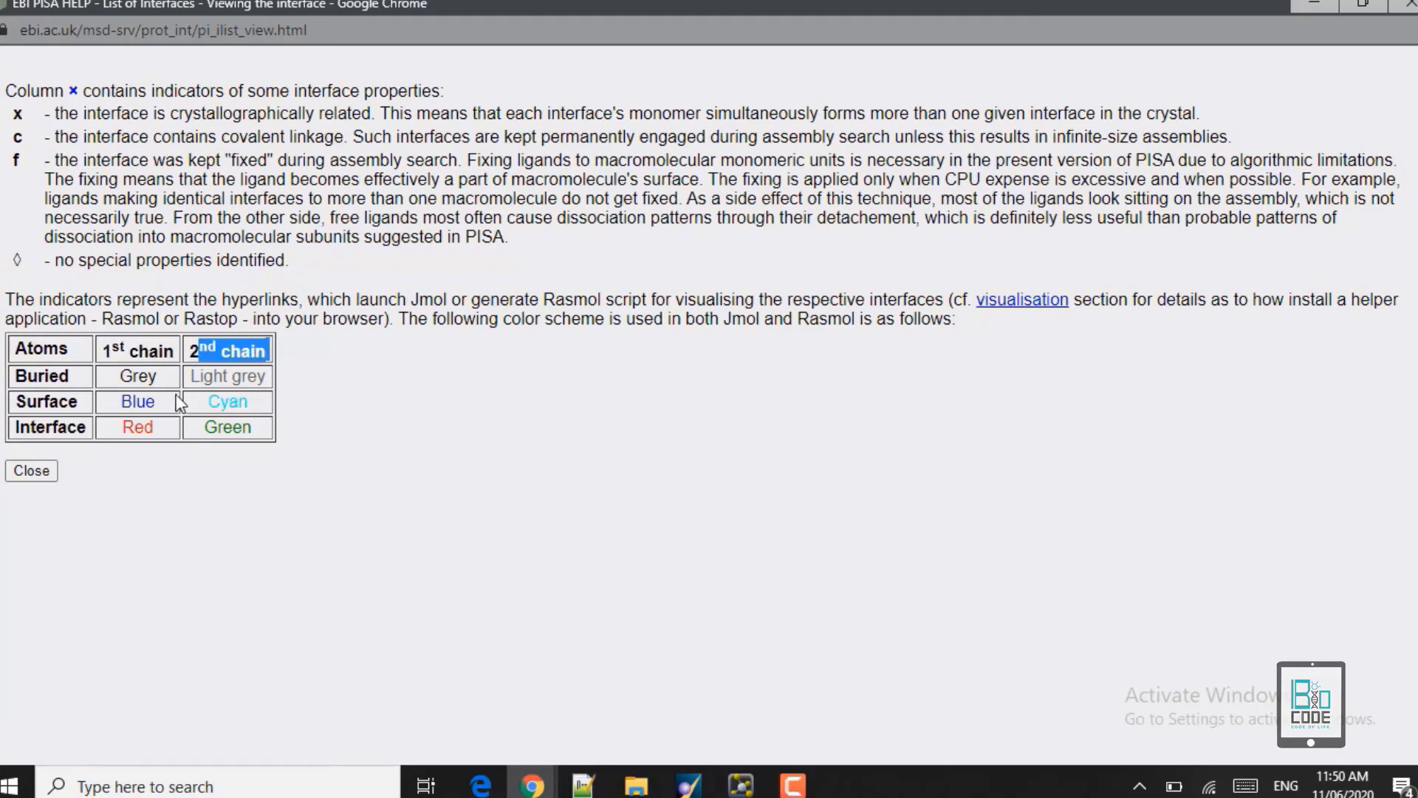
left_click_drag(157, 401, 118, 393)
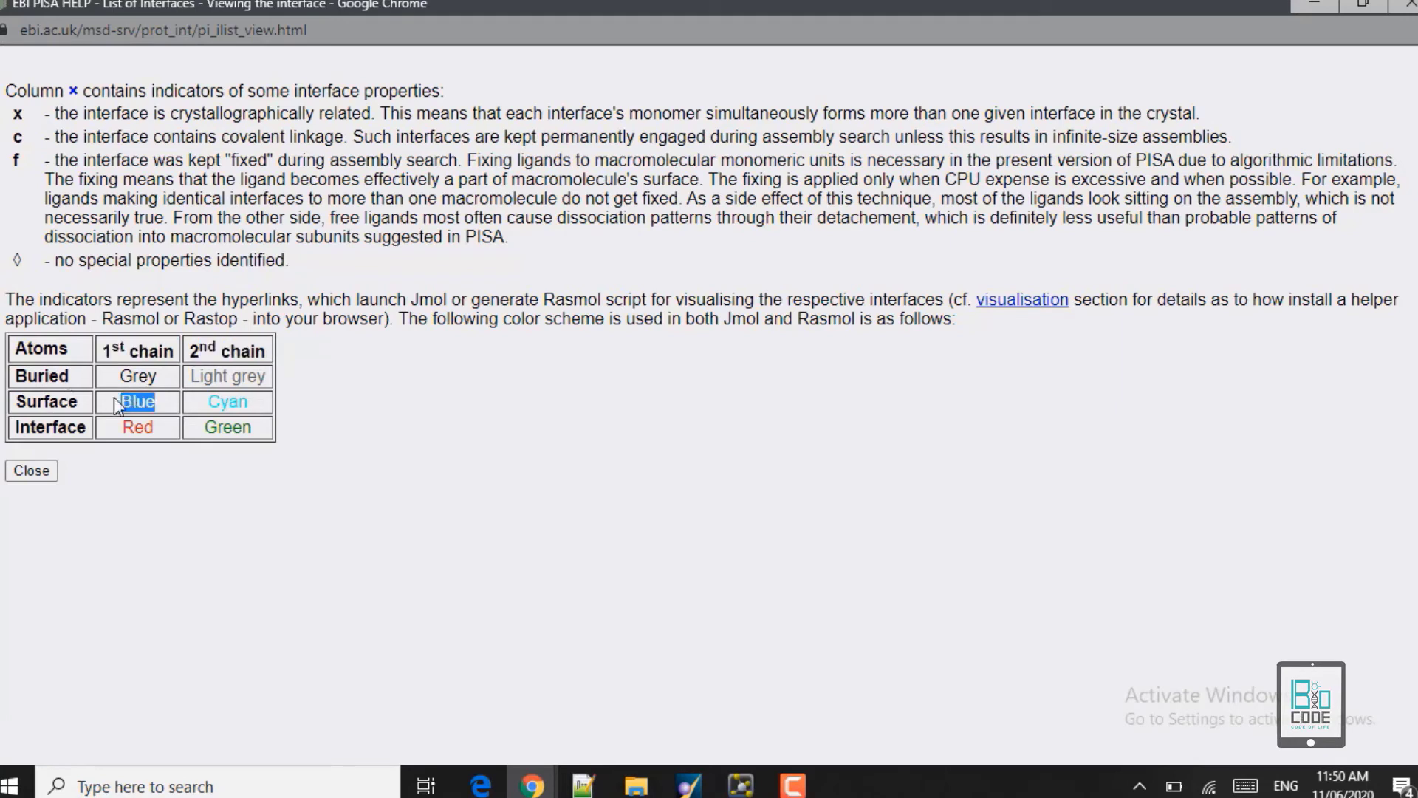
left_click_drag(207, 401, 263, 407)
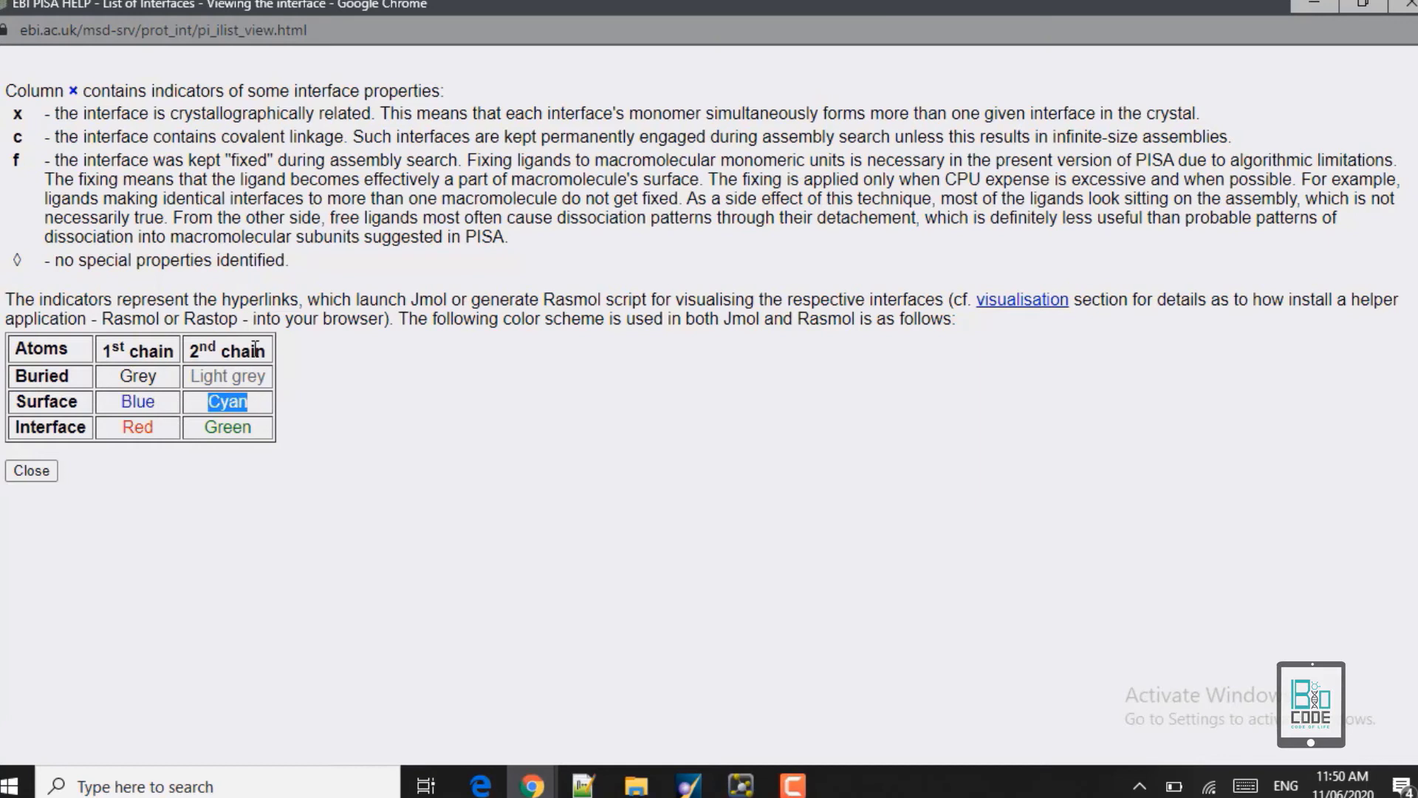
left_click_drag(157, 429, 252, 430)
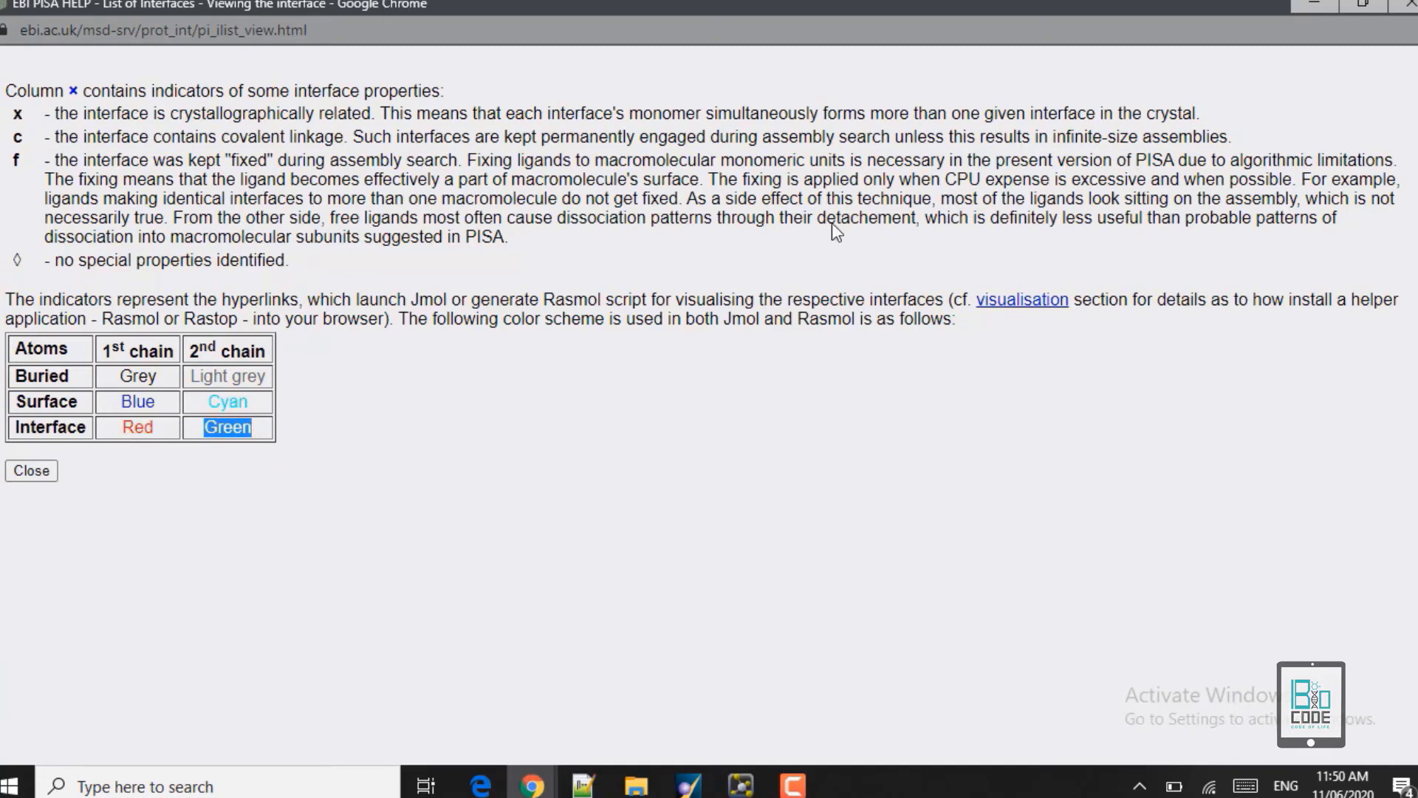
left_click(1318, 6)
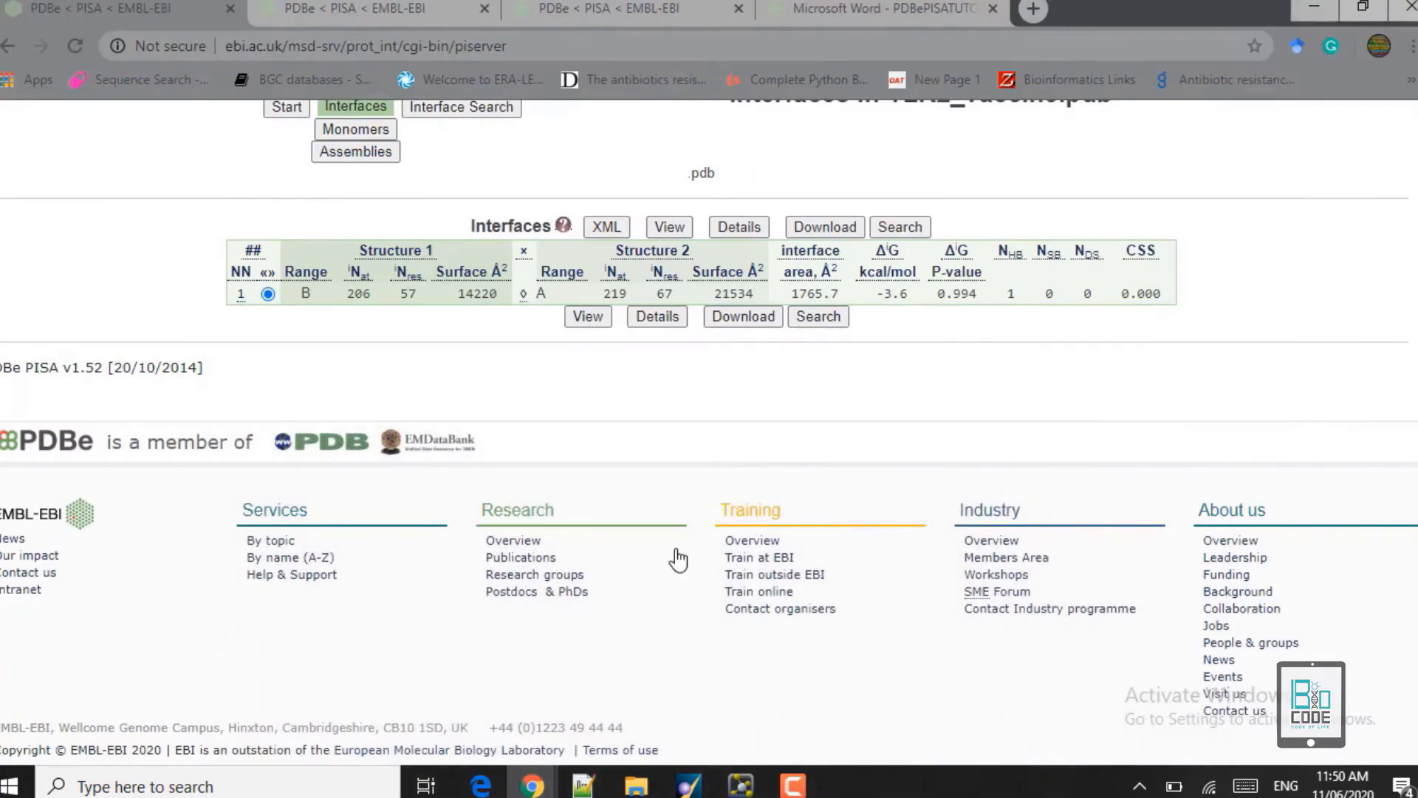
Open the 3D view of interface #1 between chains B and A and rotate the complex to inspect its interface atoms.
left_click(523, 294)
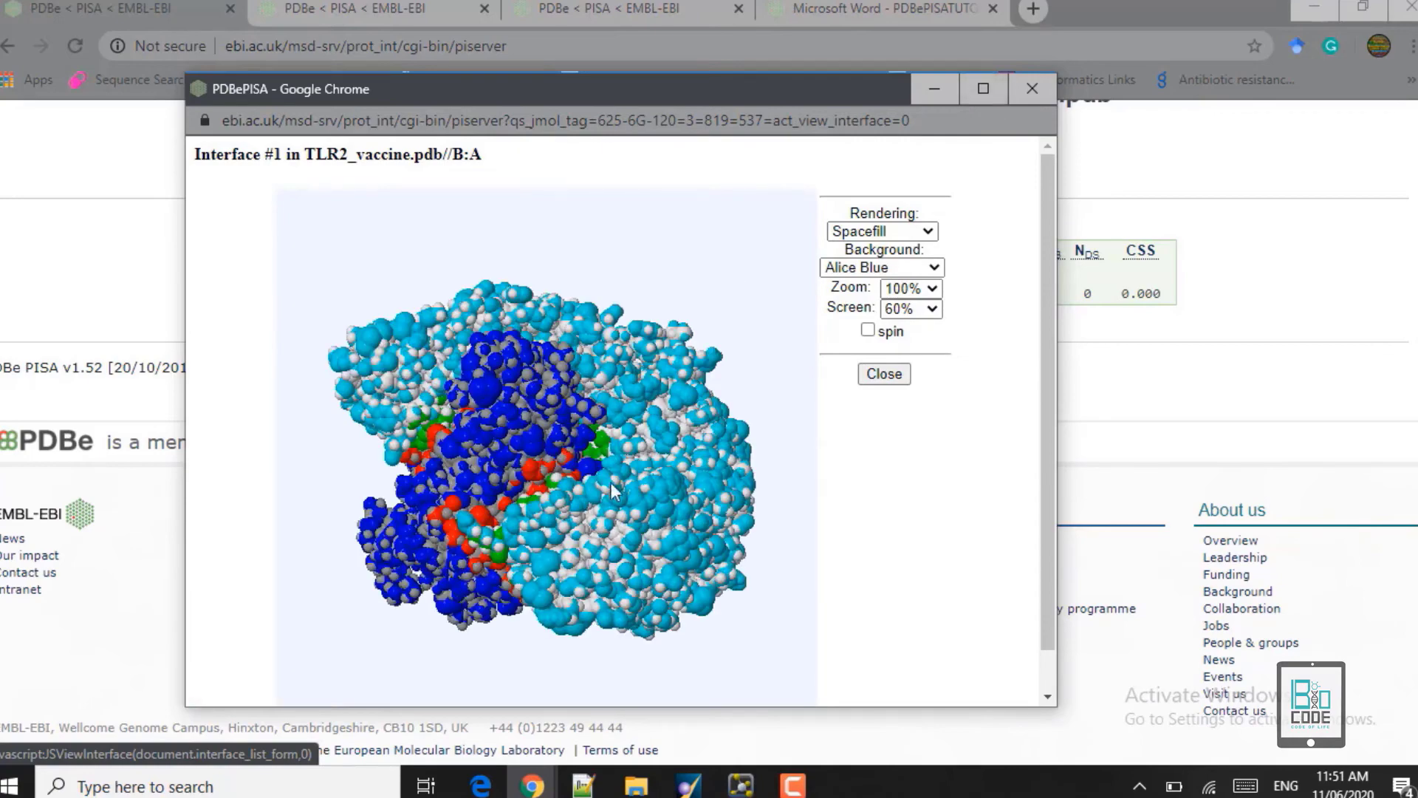
left_click_drag(654, 510, 728, 596)
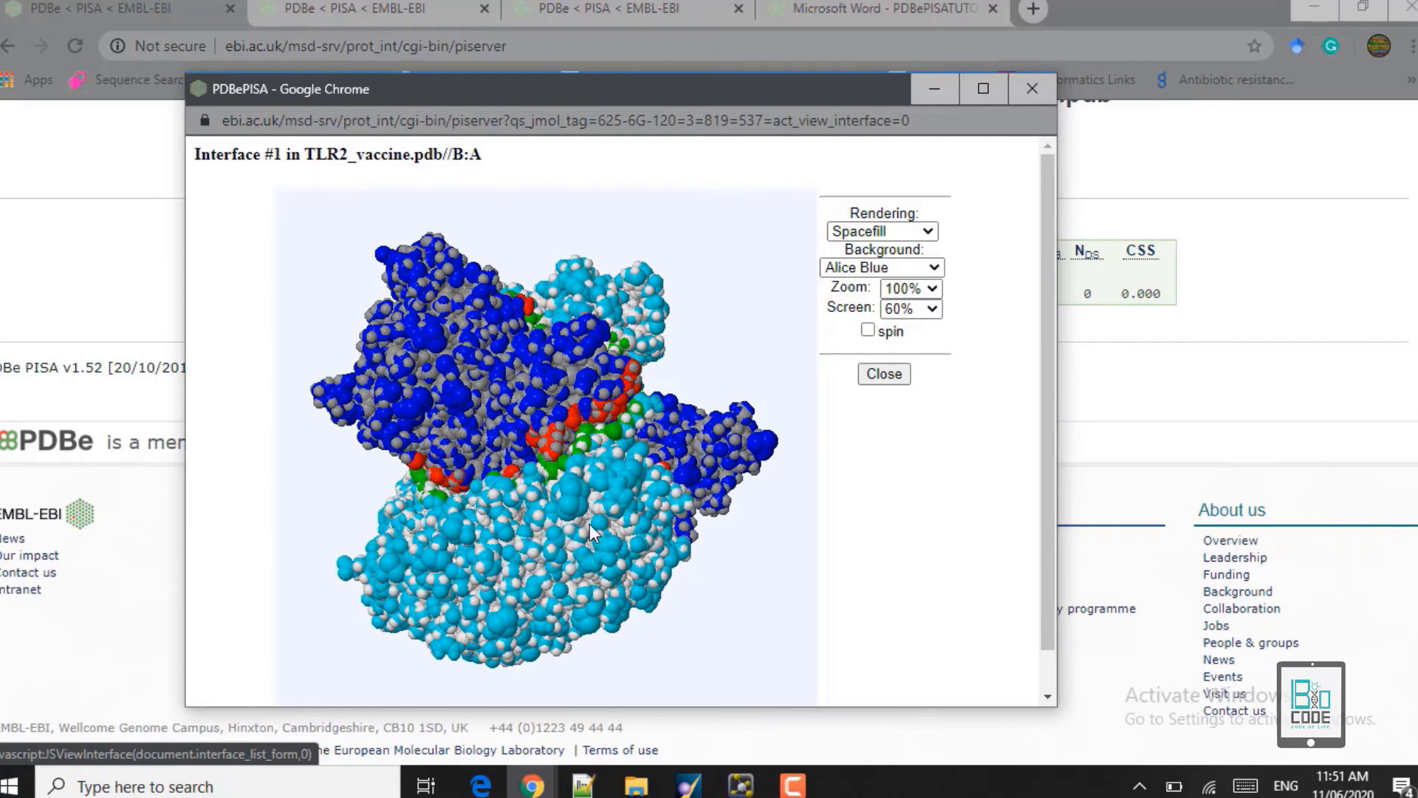
left_click_drag(571, 512, 549, 555)
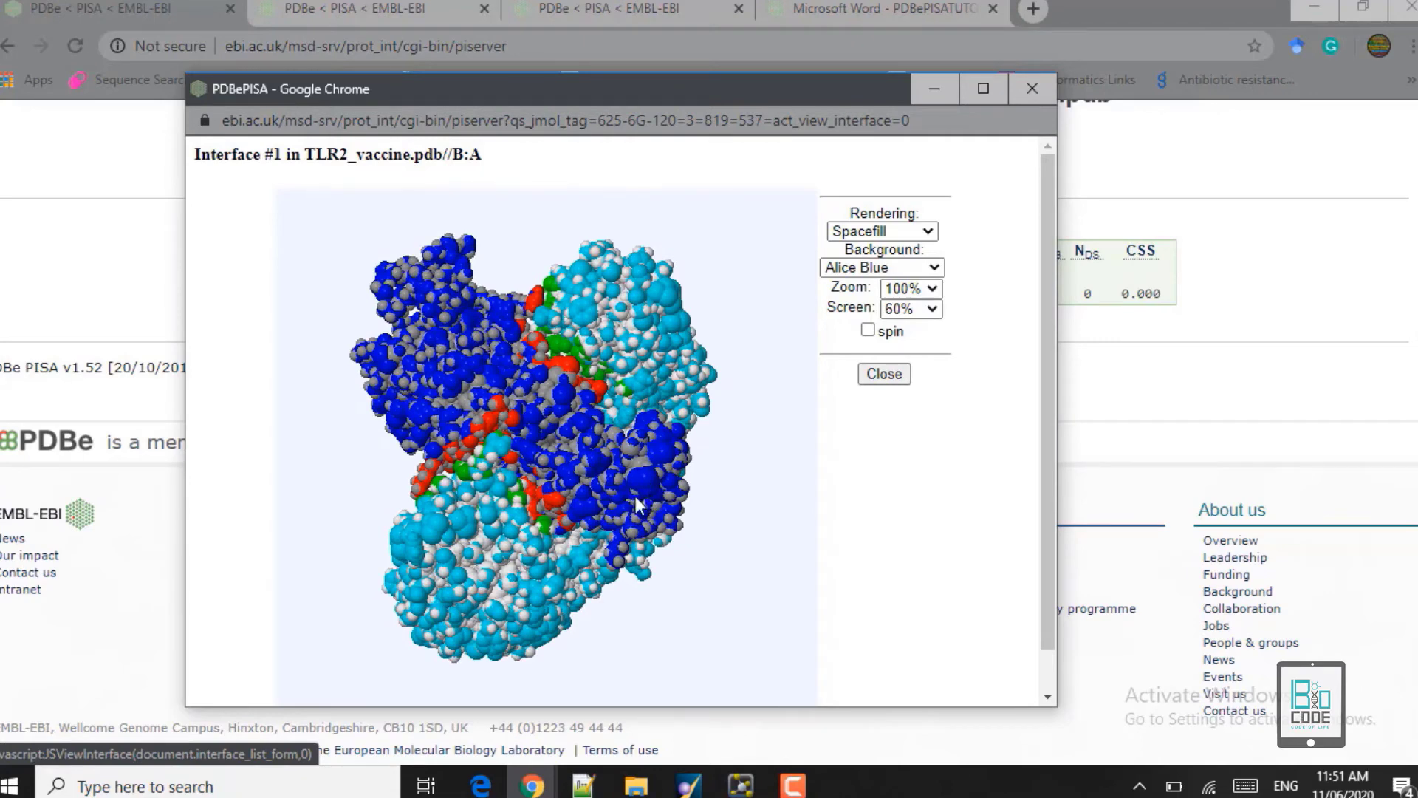
left_click_drag(493, 366, 628, 532)
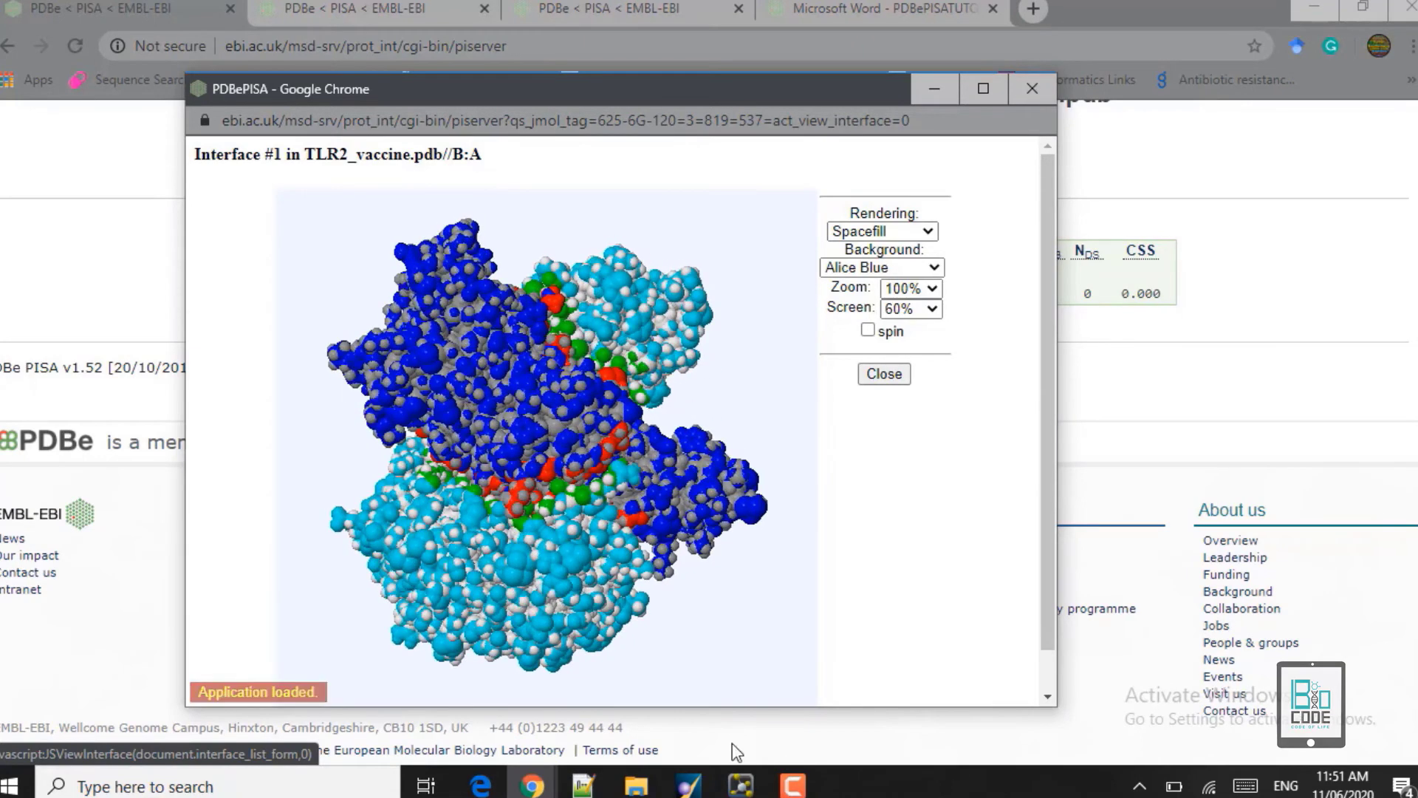
mouse_move(534, 786)
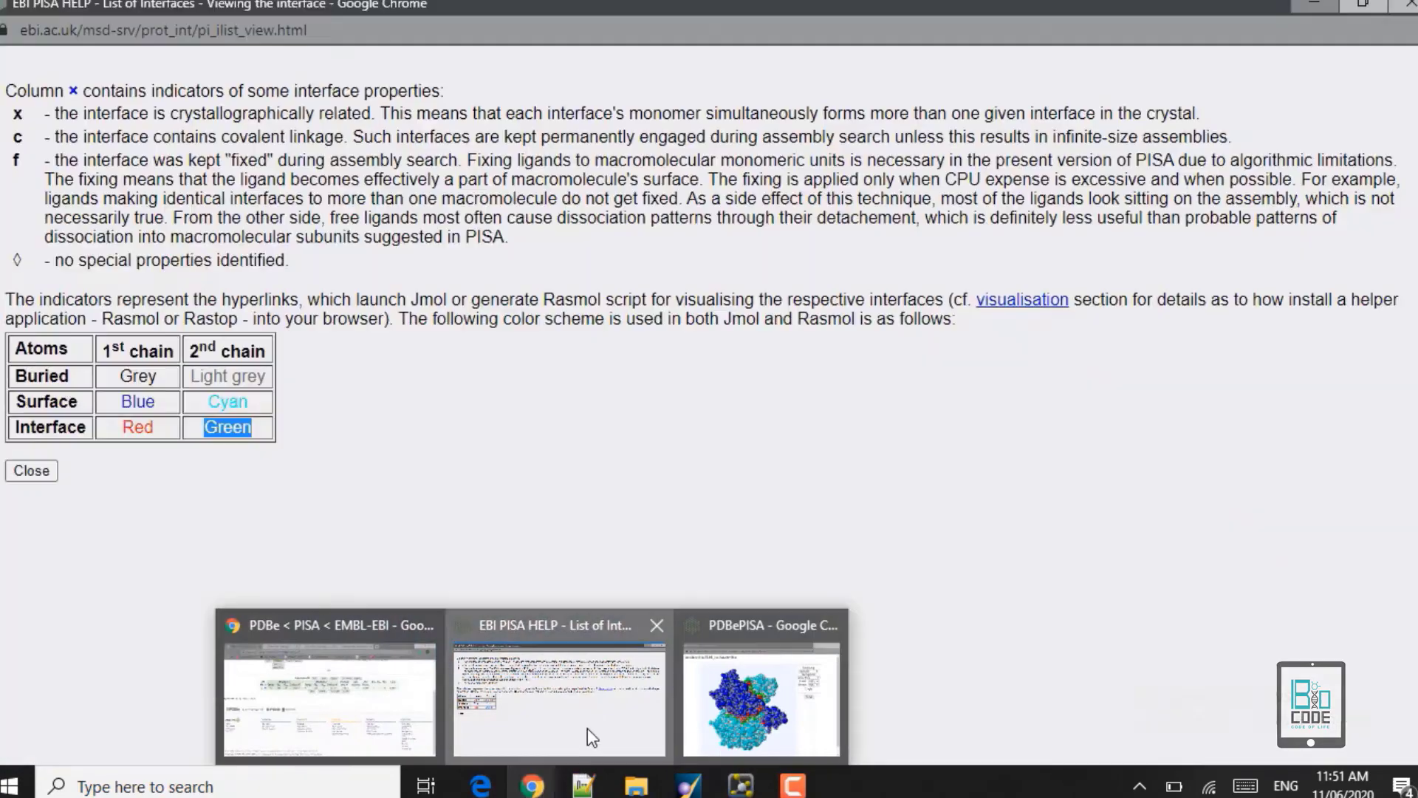
Move the 3D interface view beside the help's colour scheme table and look up the colour of the first chain's buried atoms.
left_click(588, 728)
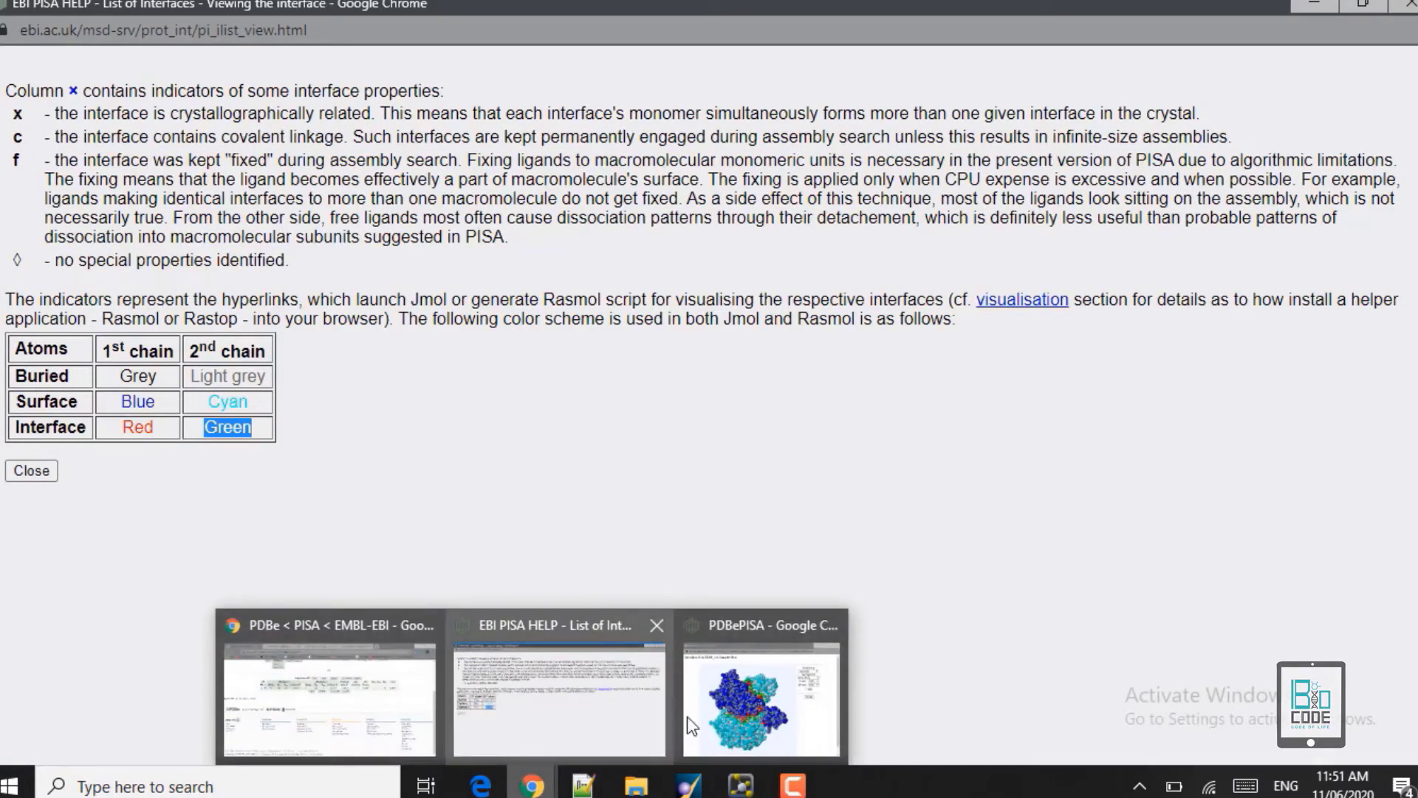
left_click(723, 717)
left_click_drag(504, 92, 726, 78)
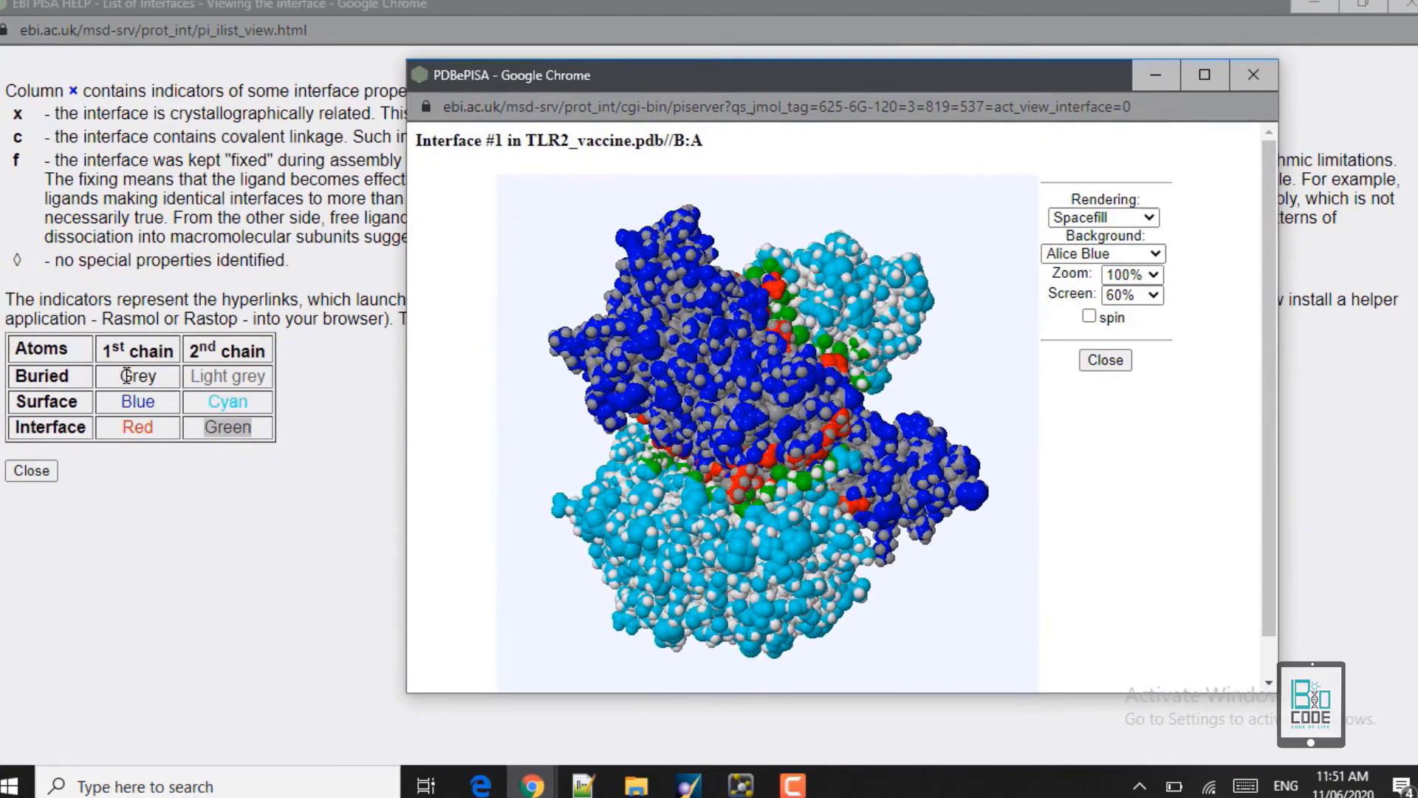
double_click(132, 375)
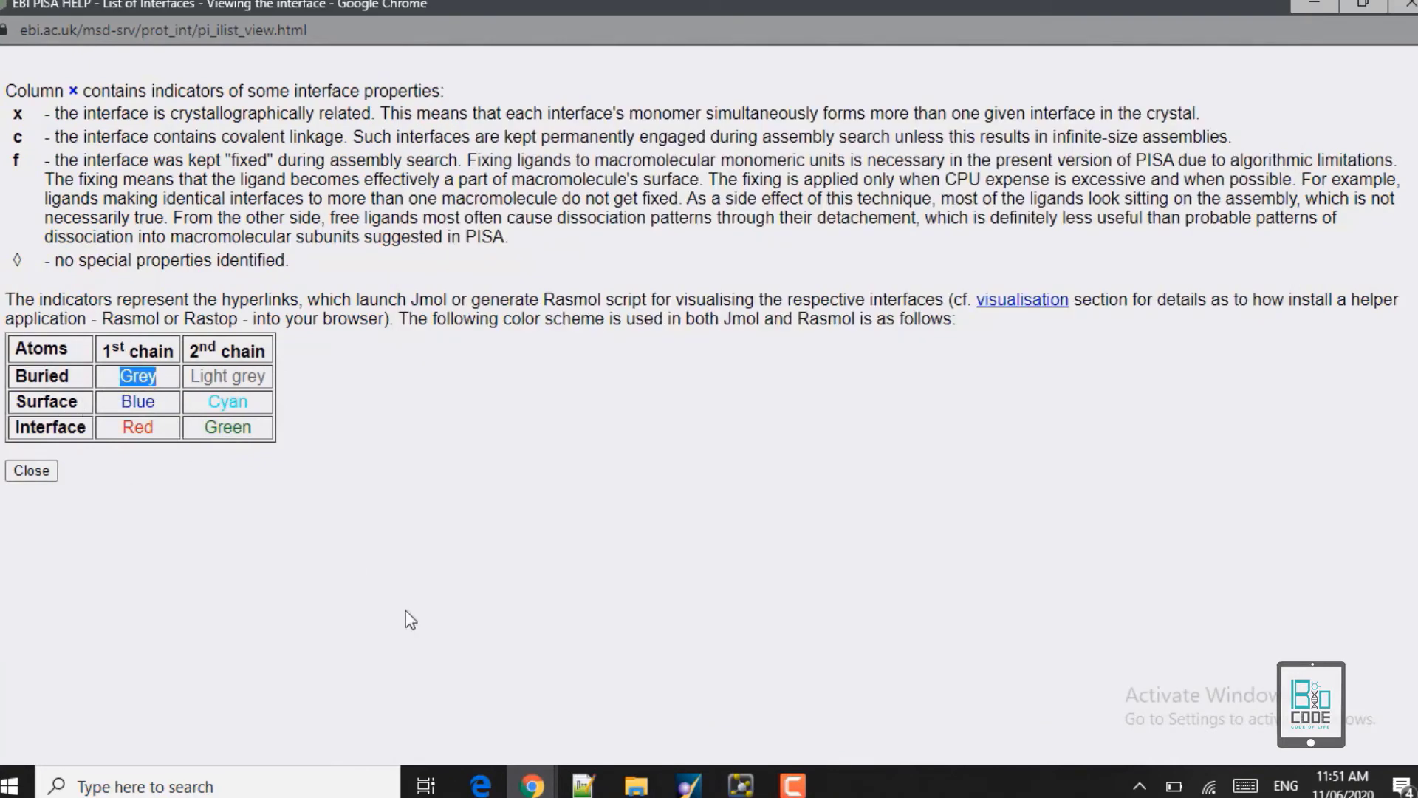
mouse_move(529, 788)
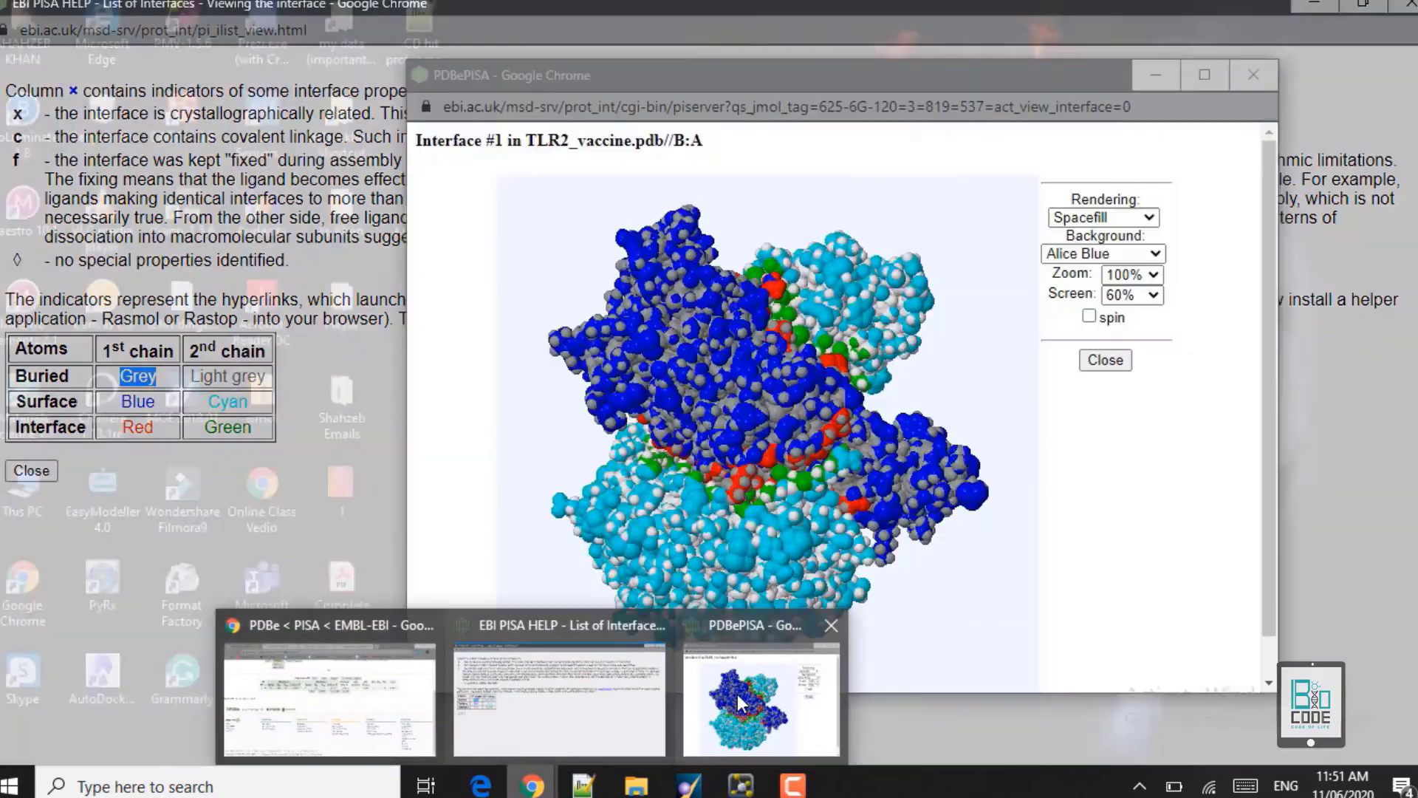
left_click(737, 694)
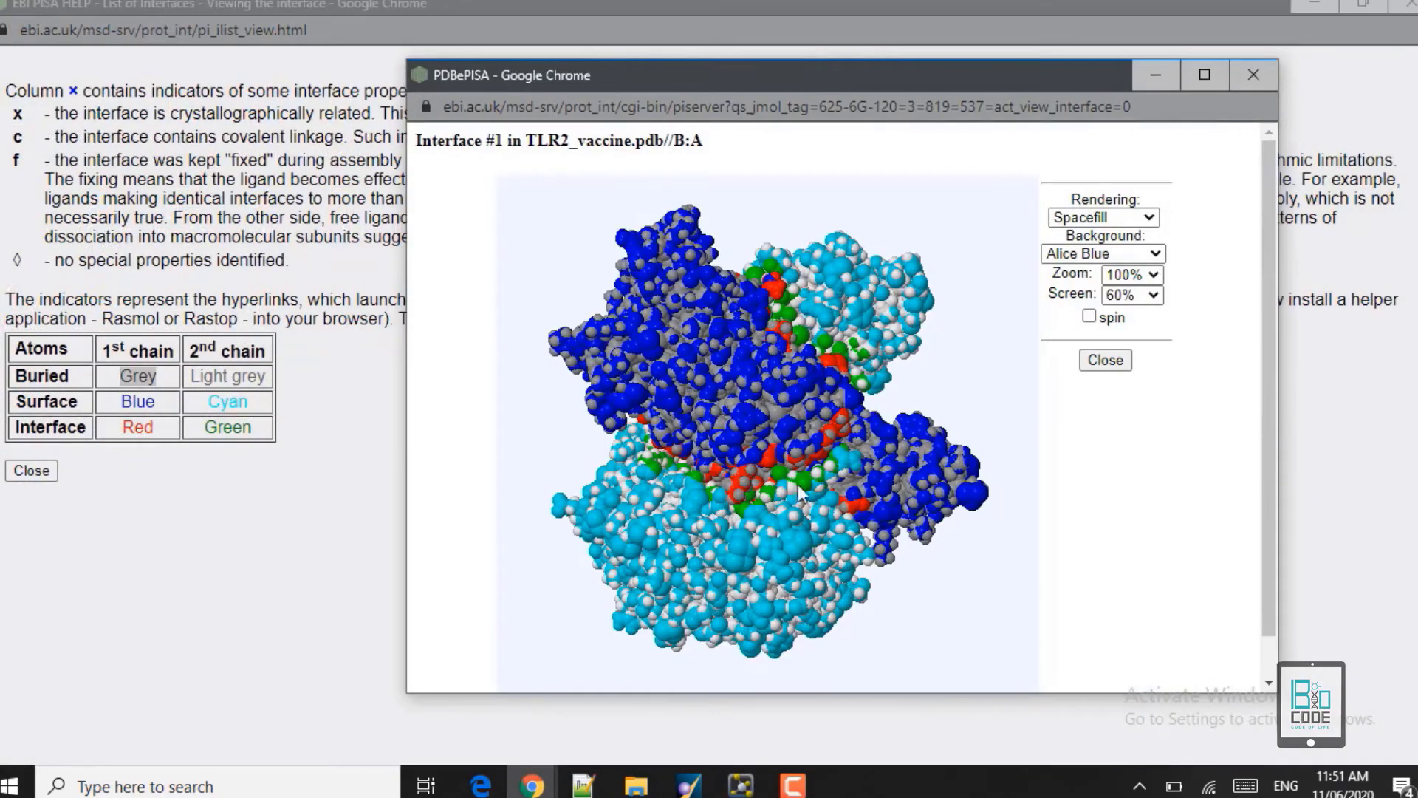
Rotate the spacefill complex to compare its buried, surface and interface atoms with the colour scheme table from several sides.
left_click_drag(750, 575, 656, 420)
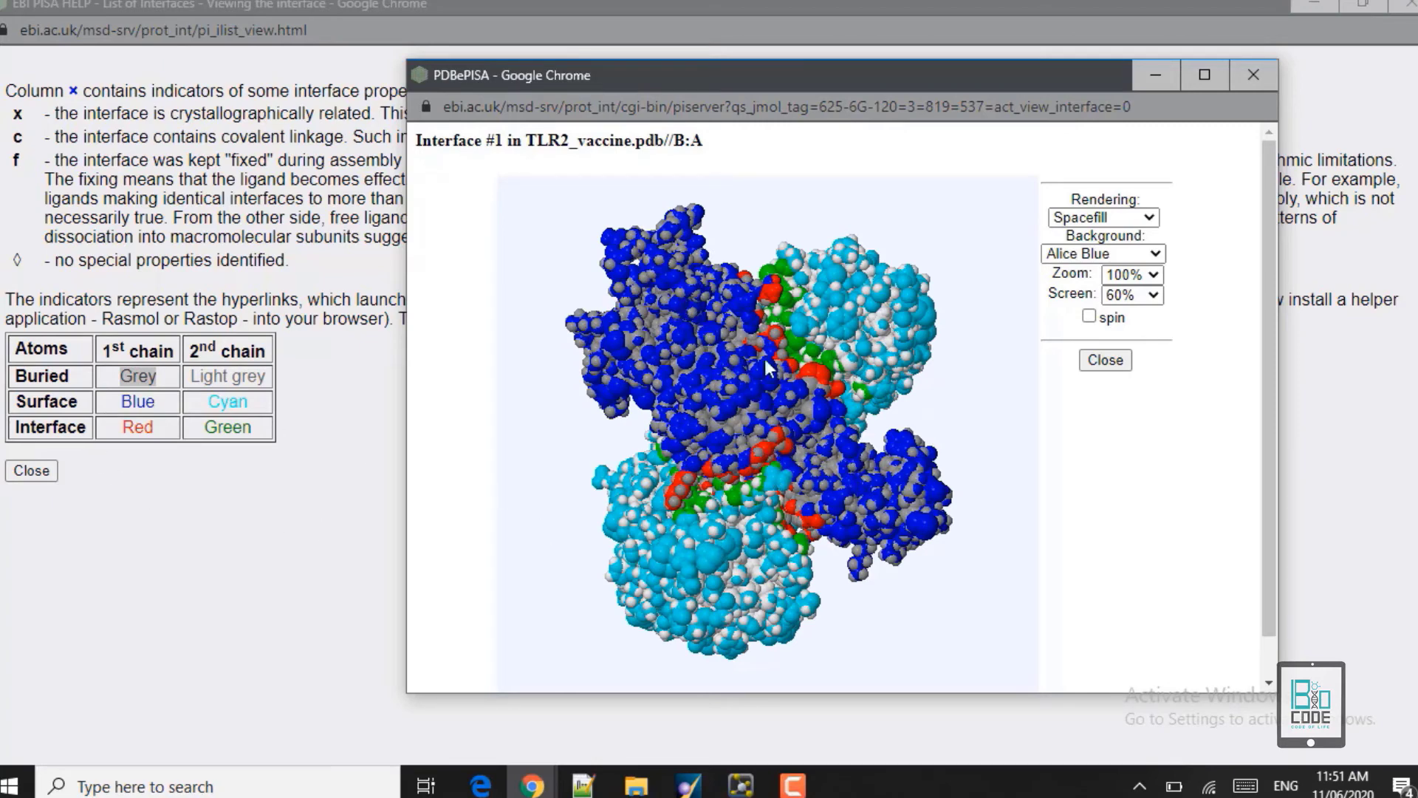
left_click_drag(764, 357, 780, 491)
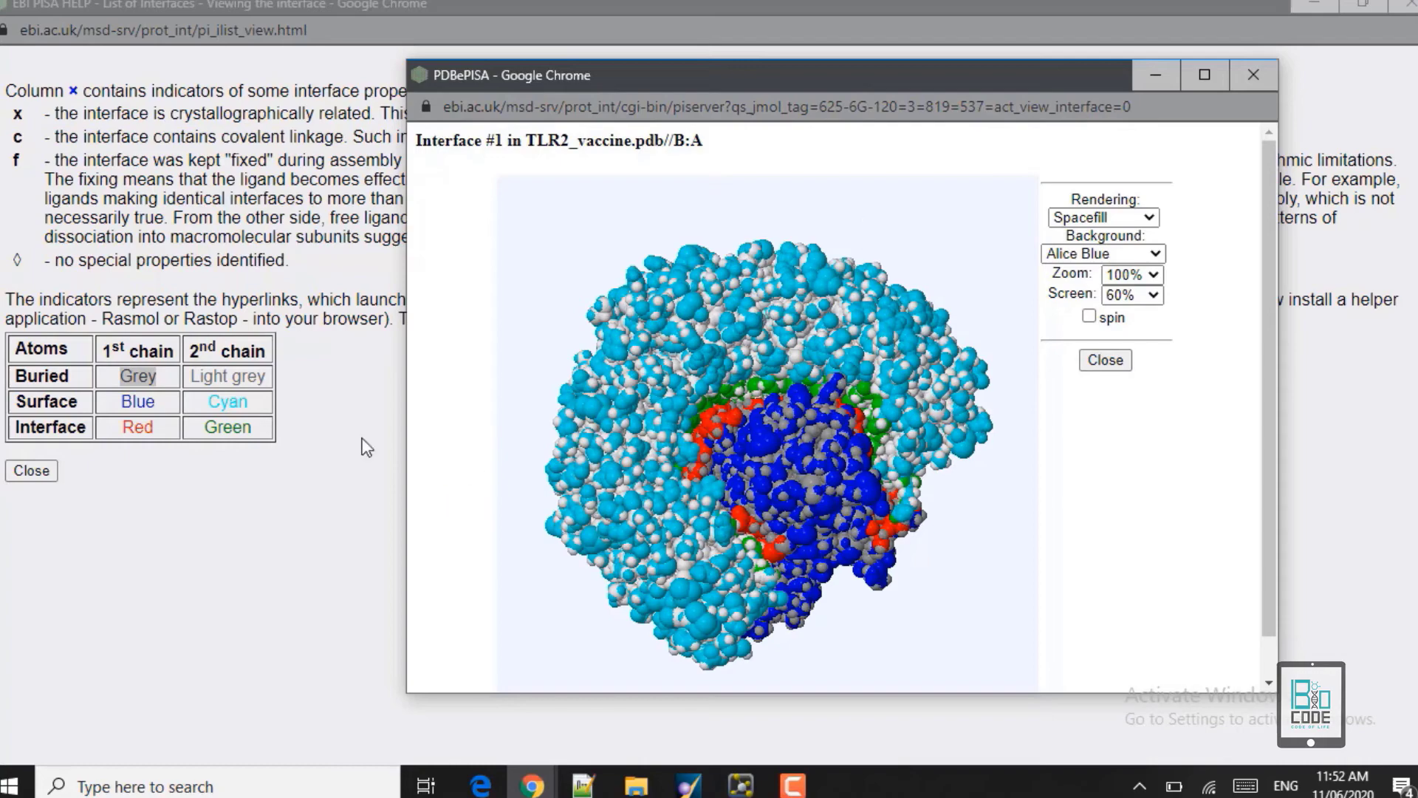
left_click_drag(801, 358, 698, 463)
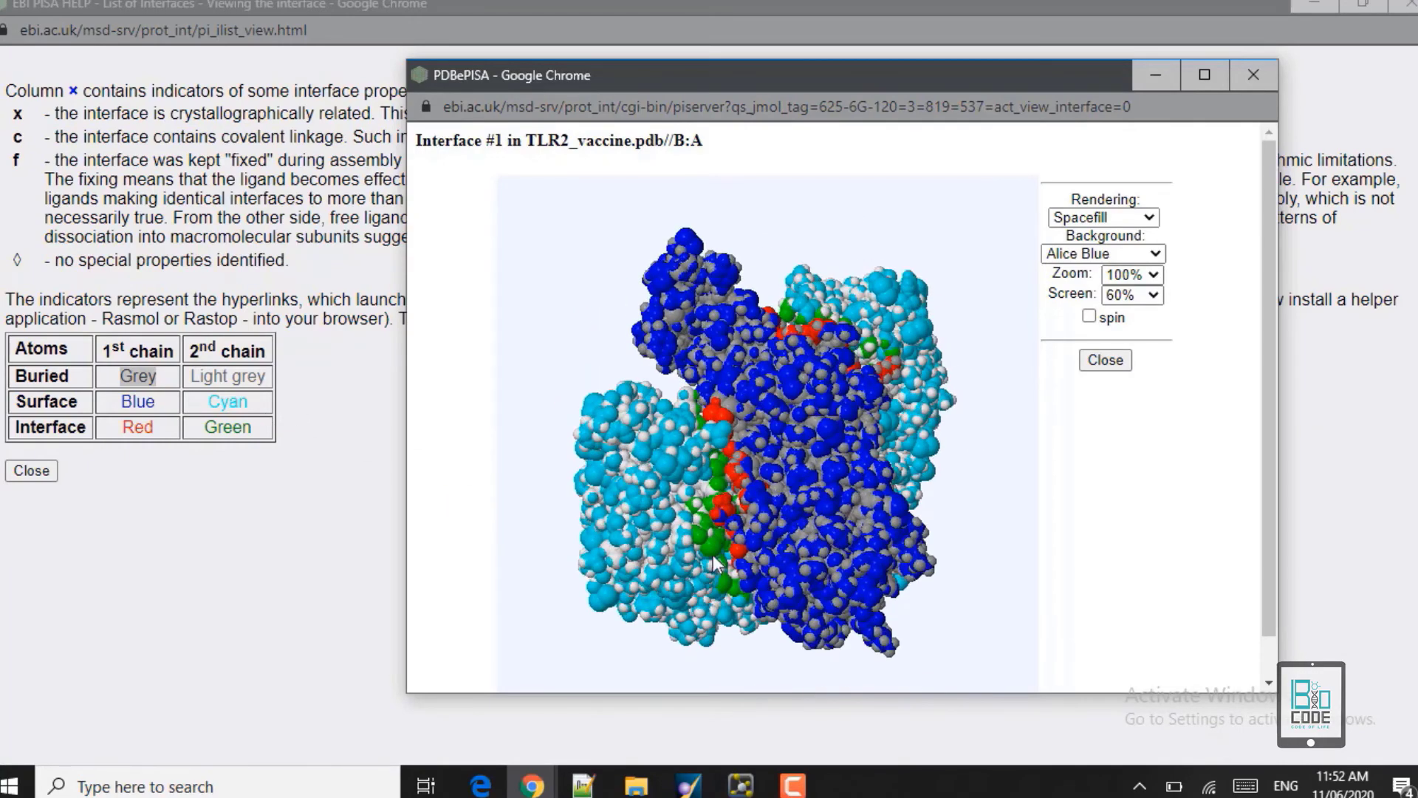
left_click_drag(768, 575, 924, 399)
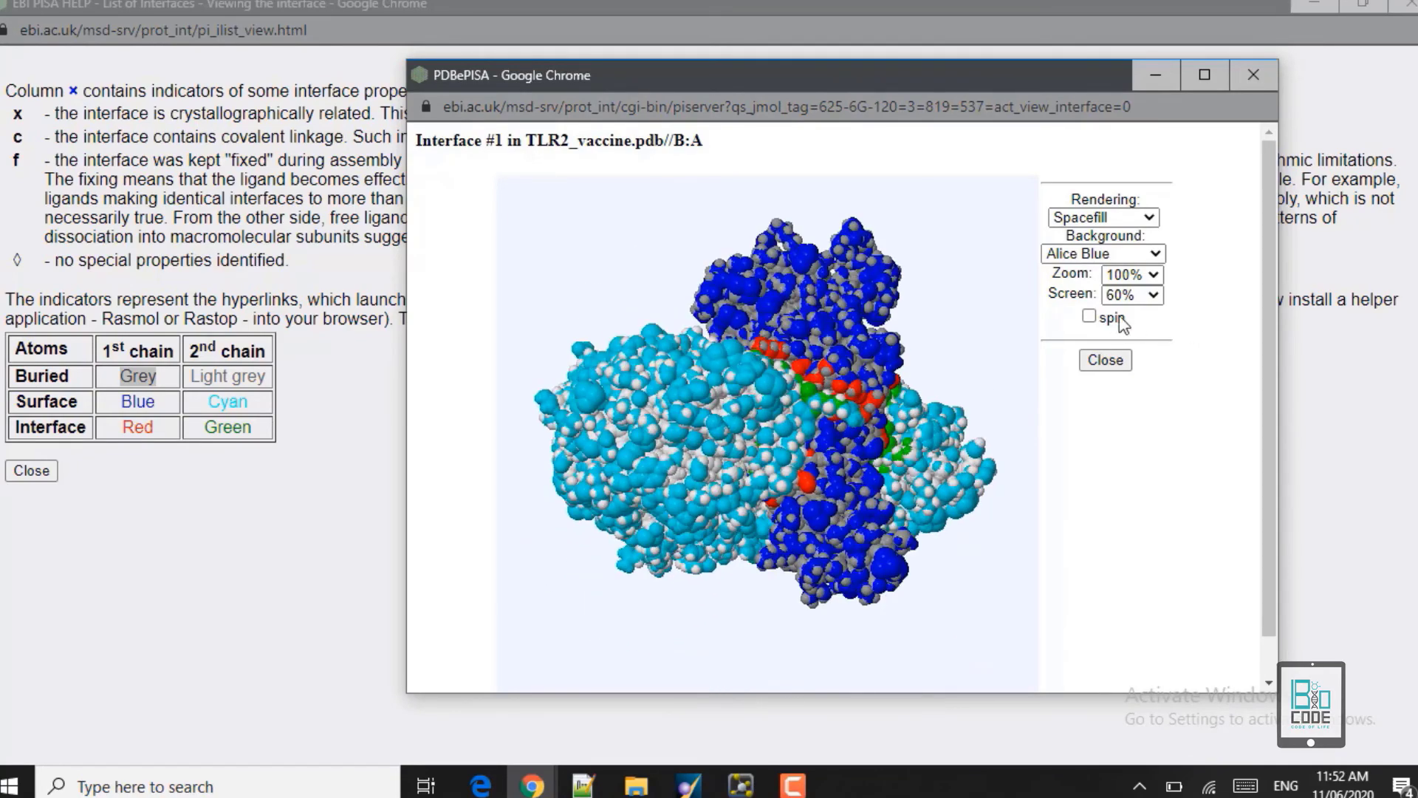
Set the complex spinning and look through the zoom and screen size options without changing them.
left_click(1089, 316)
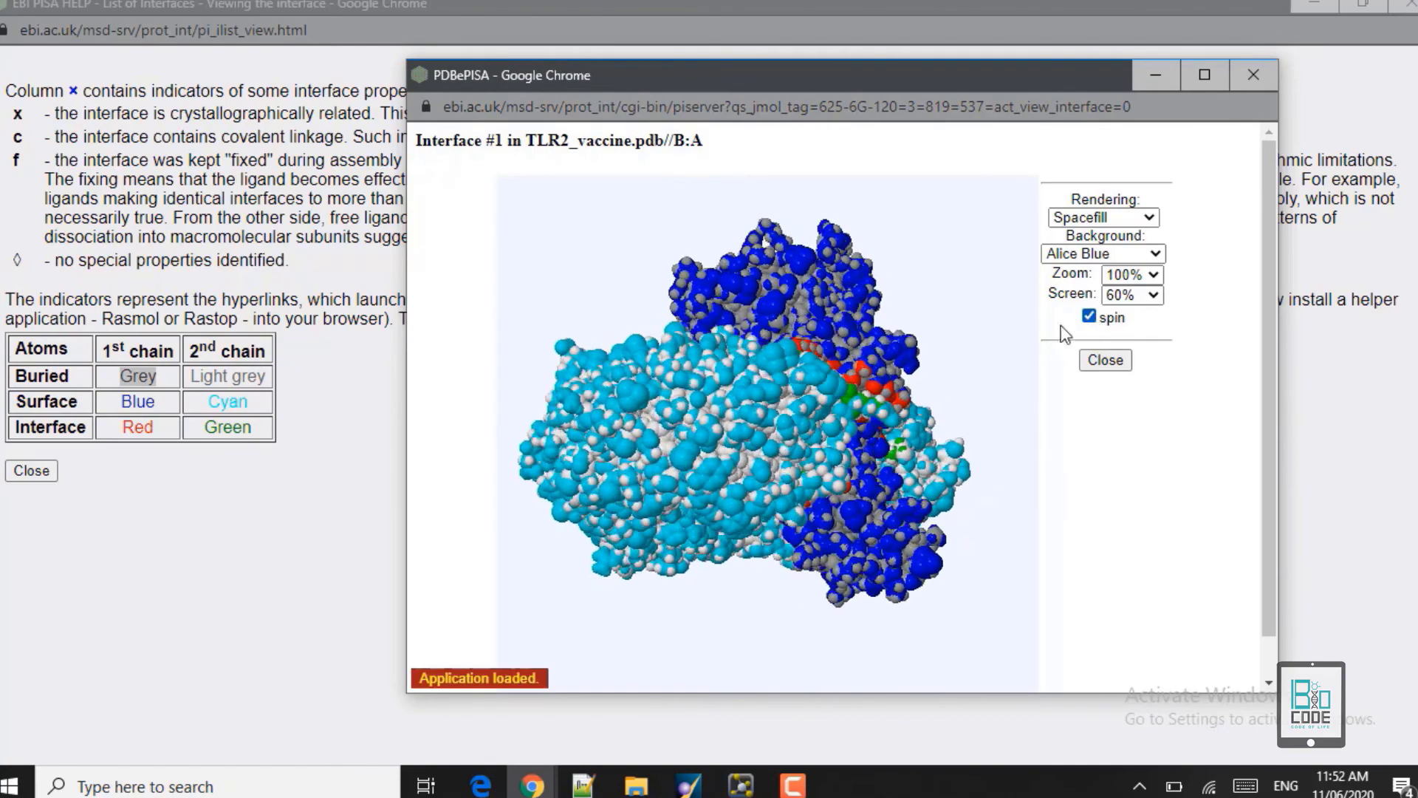
left_click(1151, 275)
left_click(1153, 276)
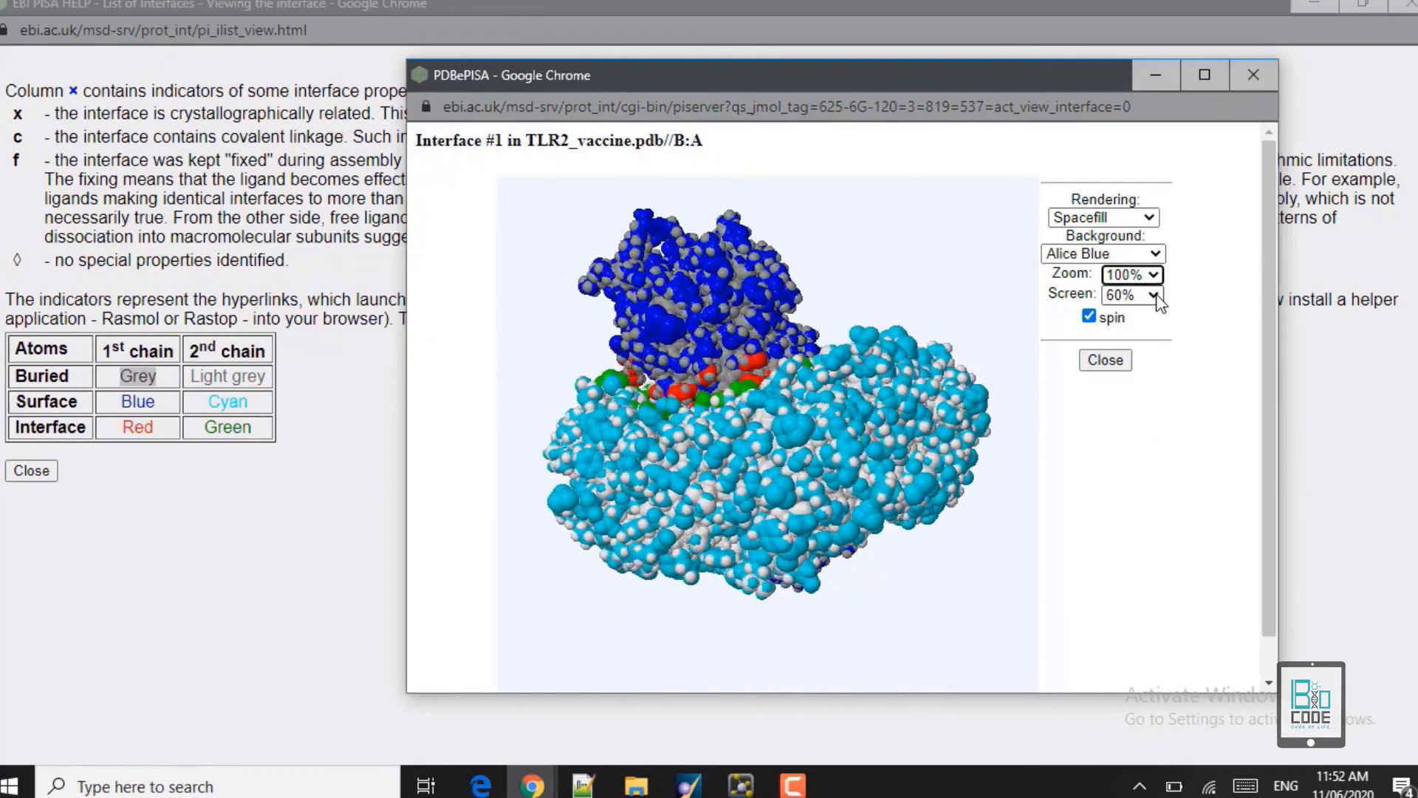
left_click(1156, 294)
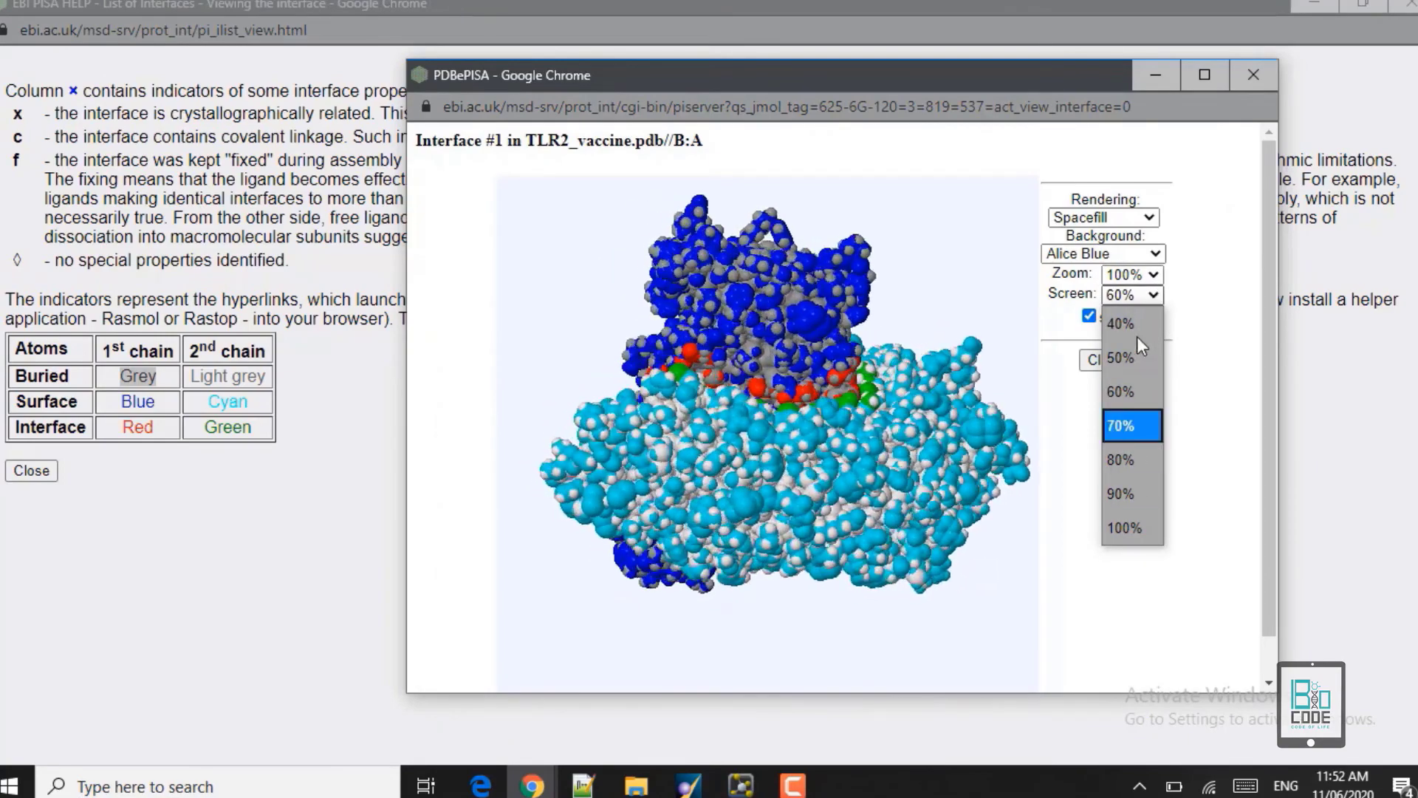
left_click(1224, 367)
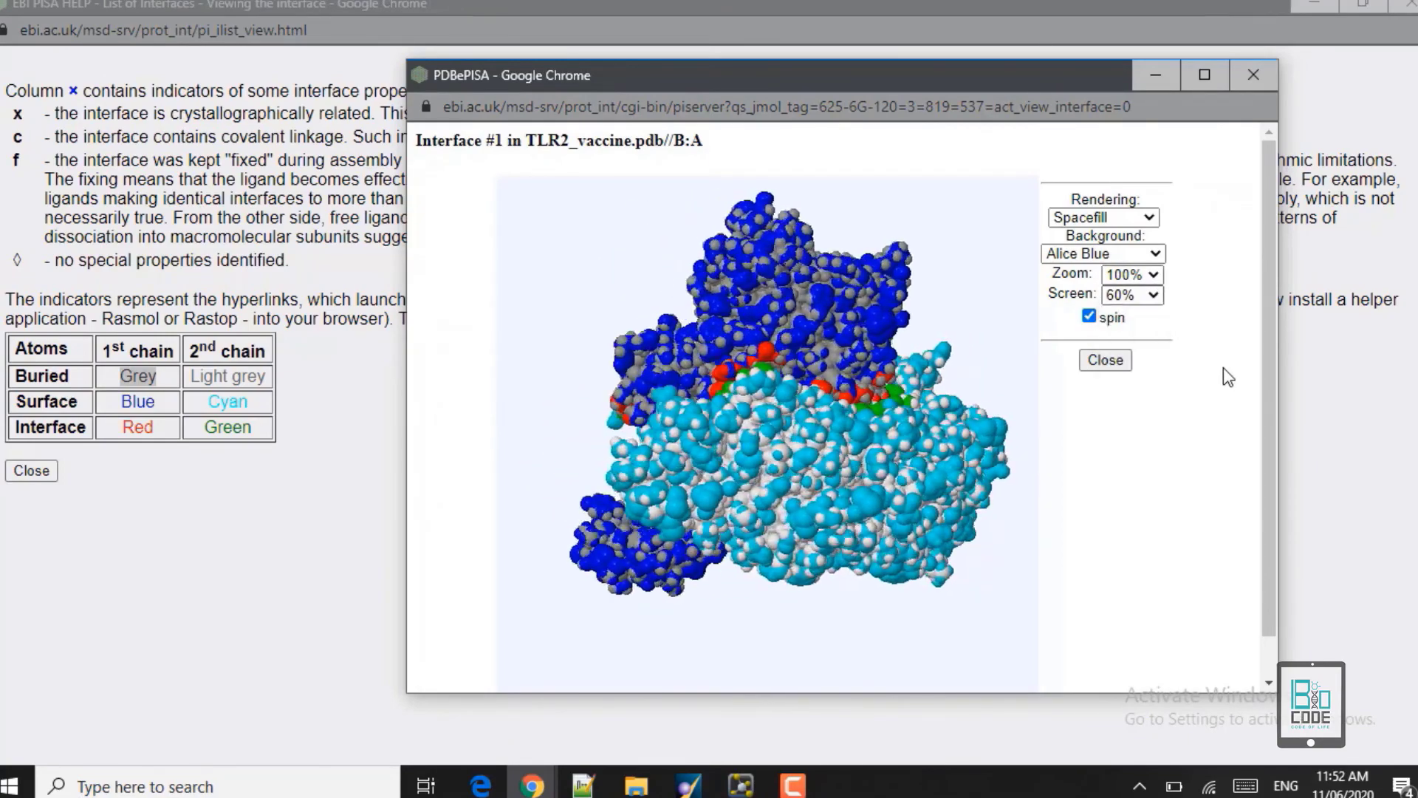
Look through the background colour options without changing them, and set the complex's rendering to Cartoons.
left_click(1148, 253)
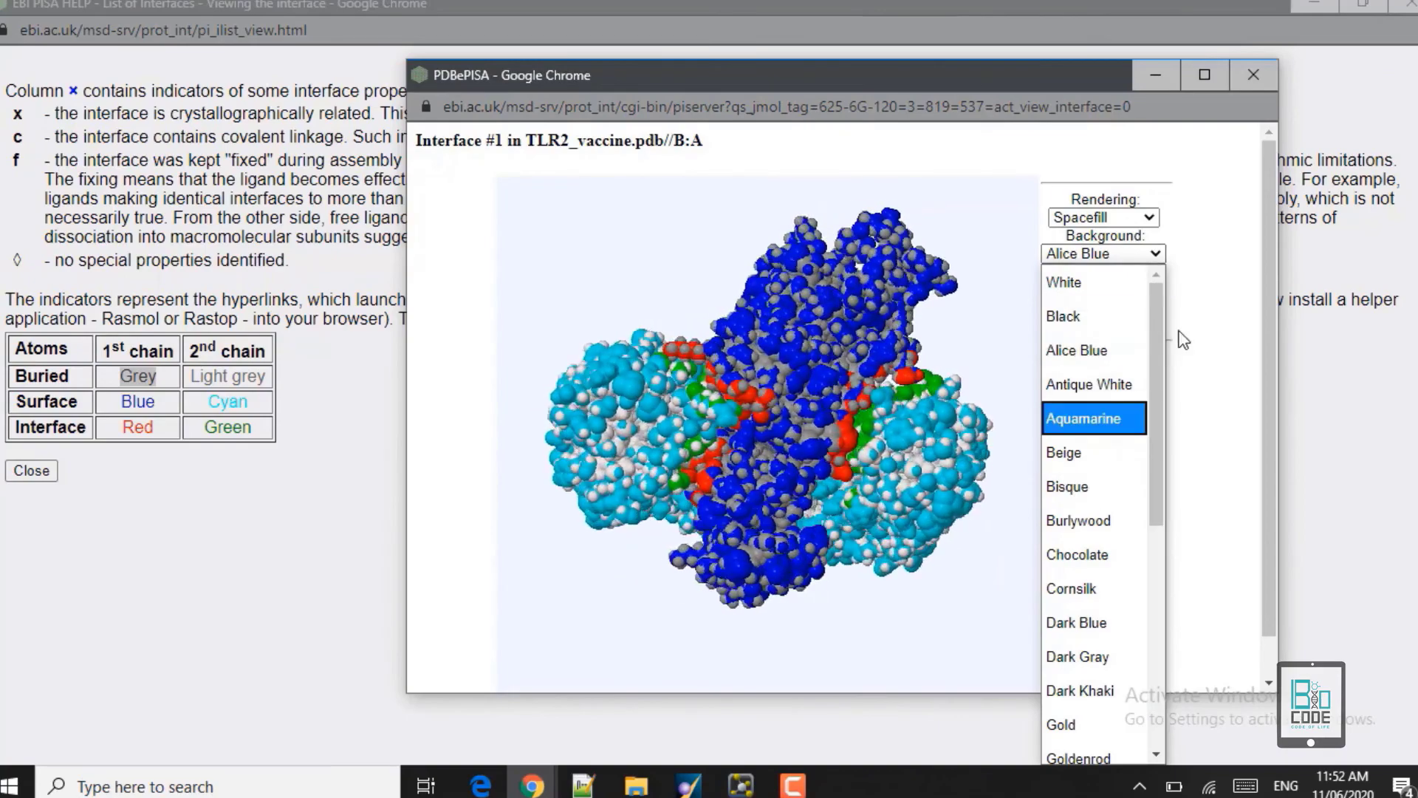
left_click(1197, 321)
left_click(1150, 218)
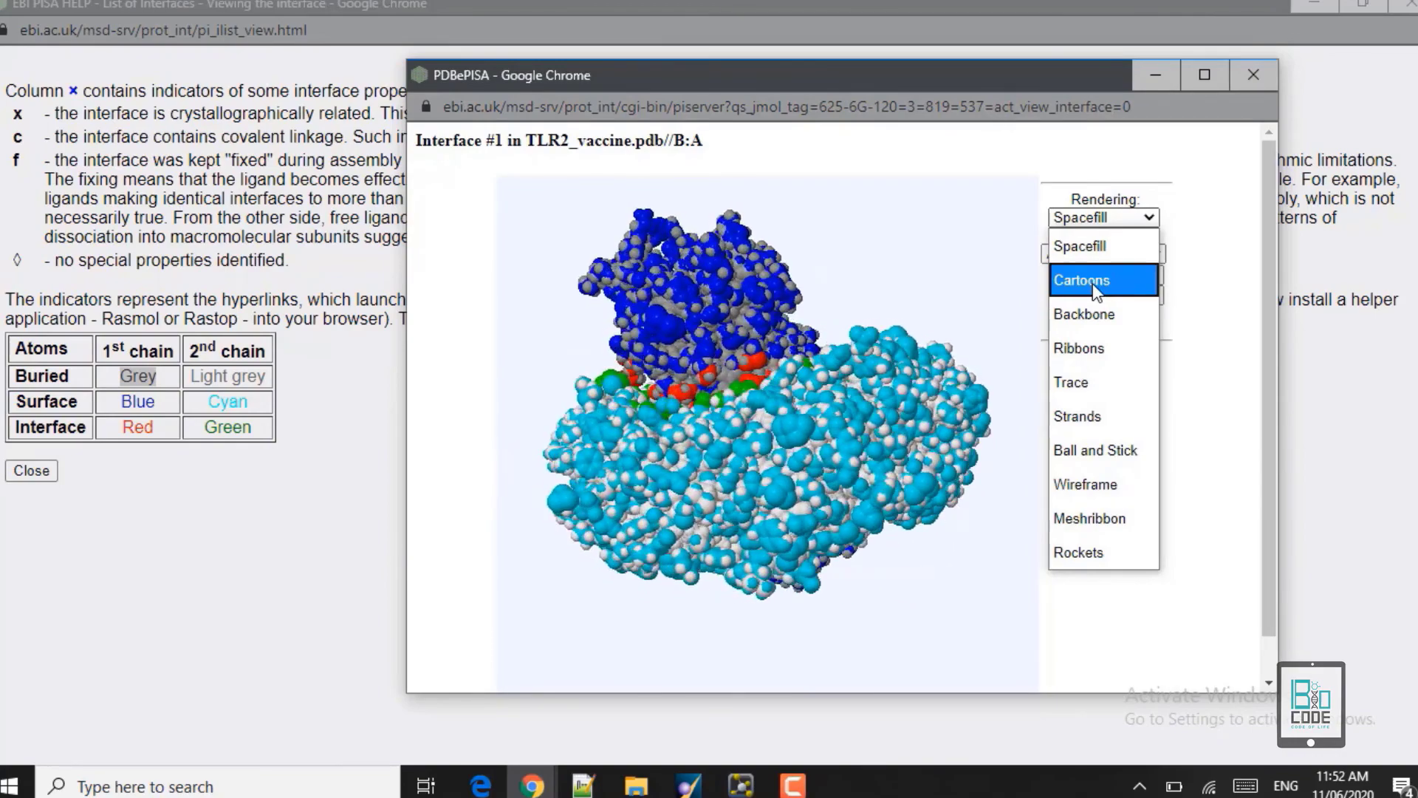
left_click(1093, 282)
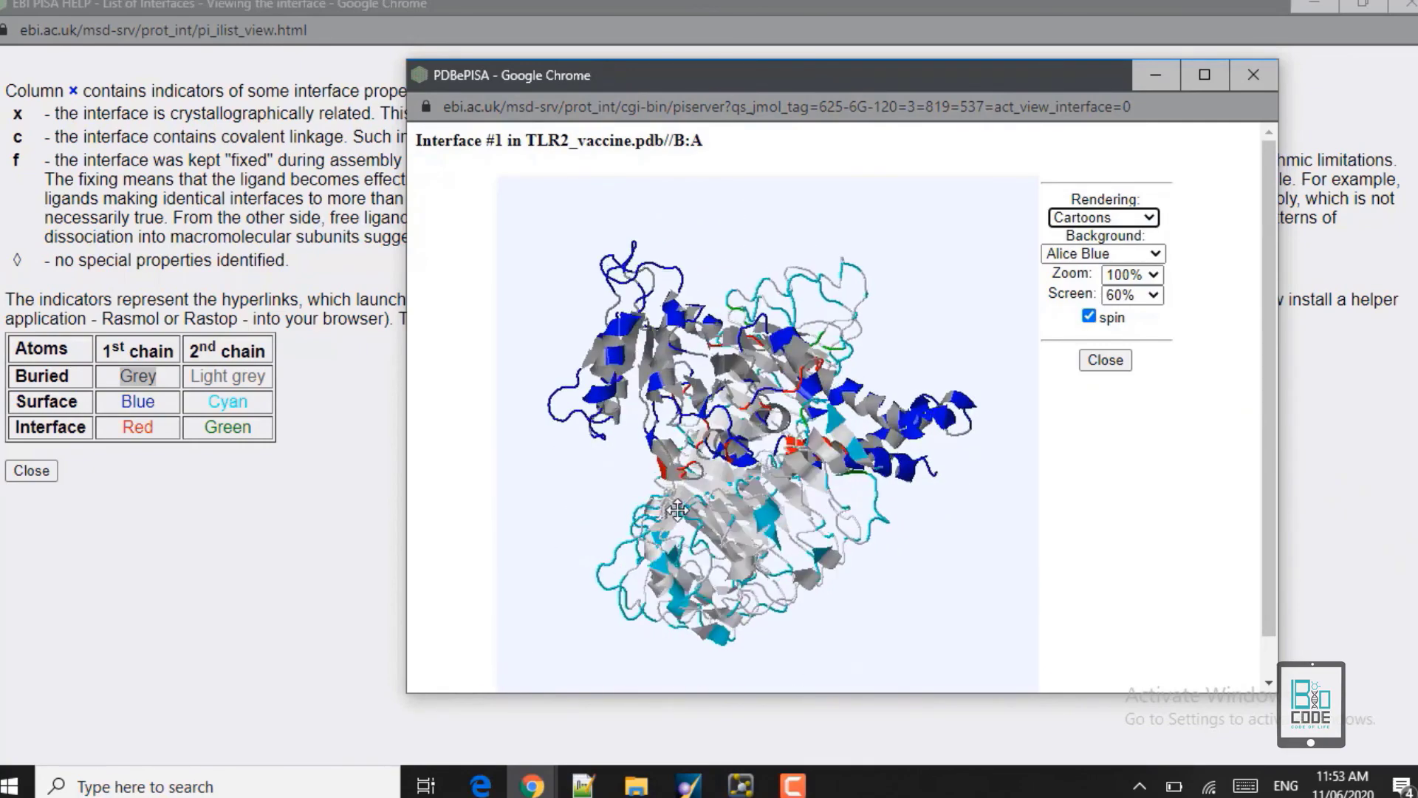
Close the 3D view and the help window, and open the details of the interface between chains B and A.
left_click(1254, 77)
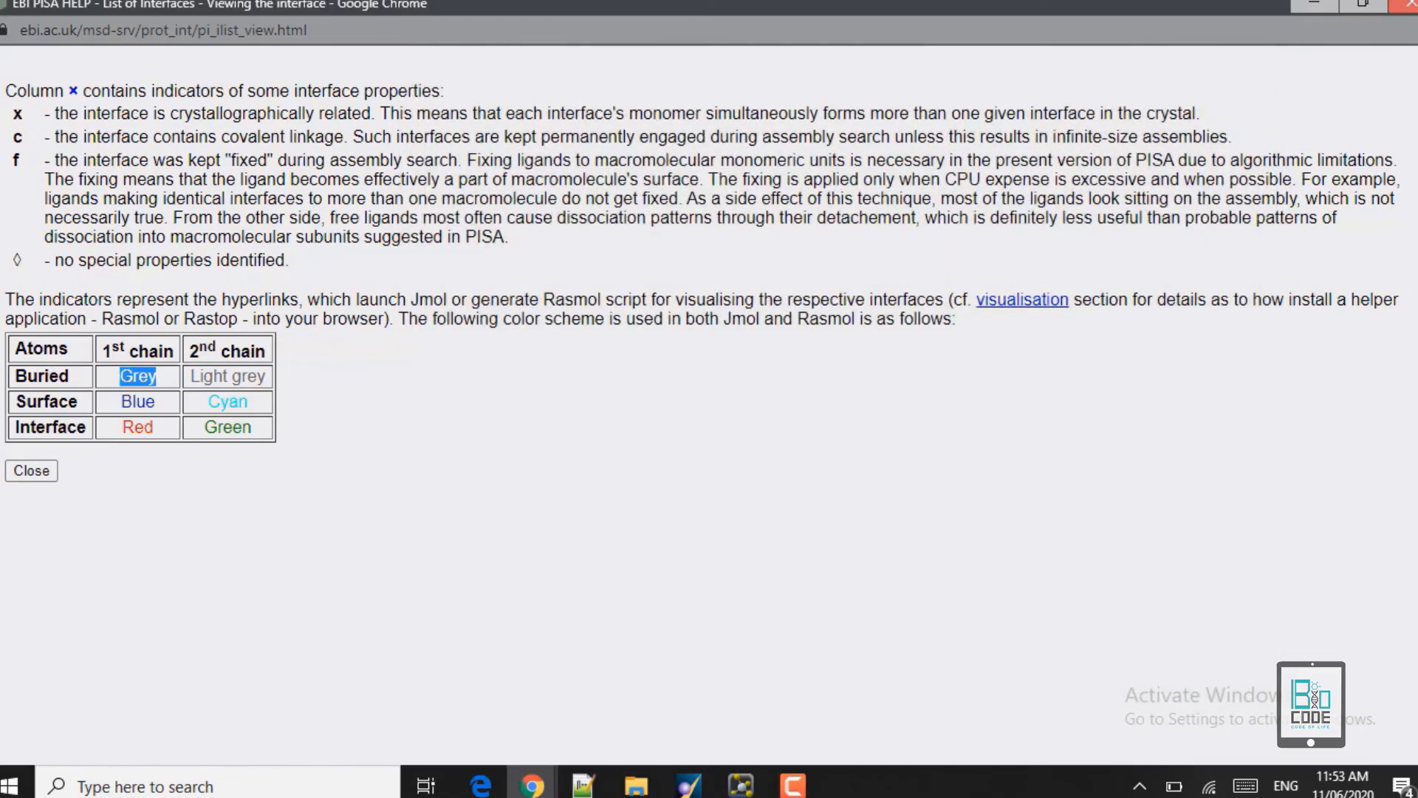
left_click(1406, 6)
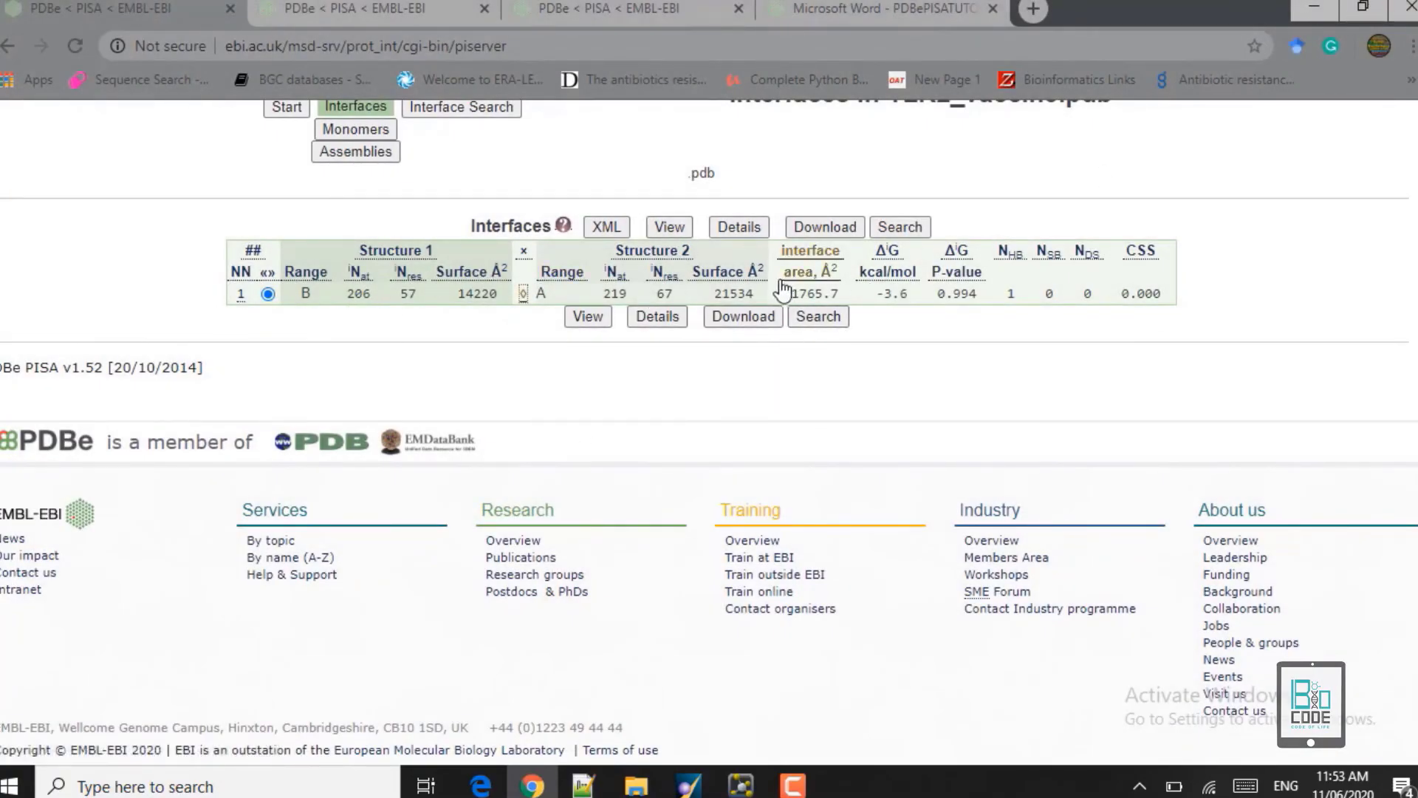
left_click(657, 318)
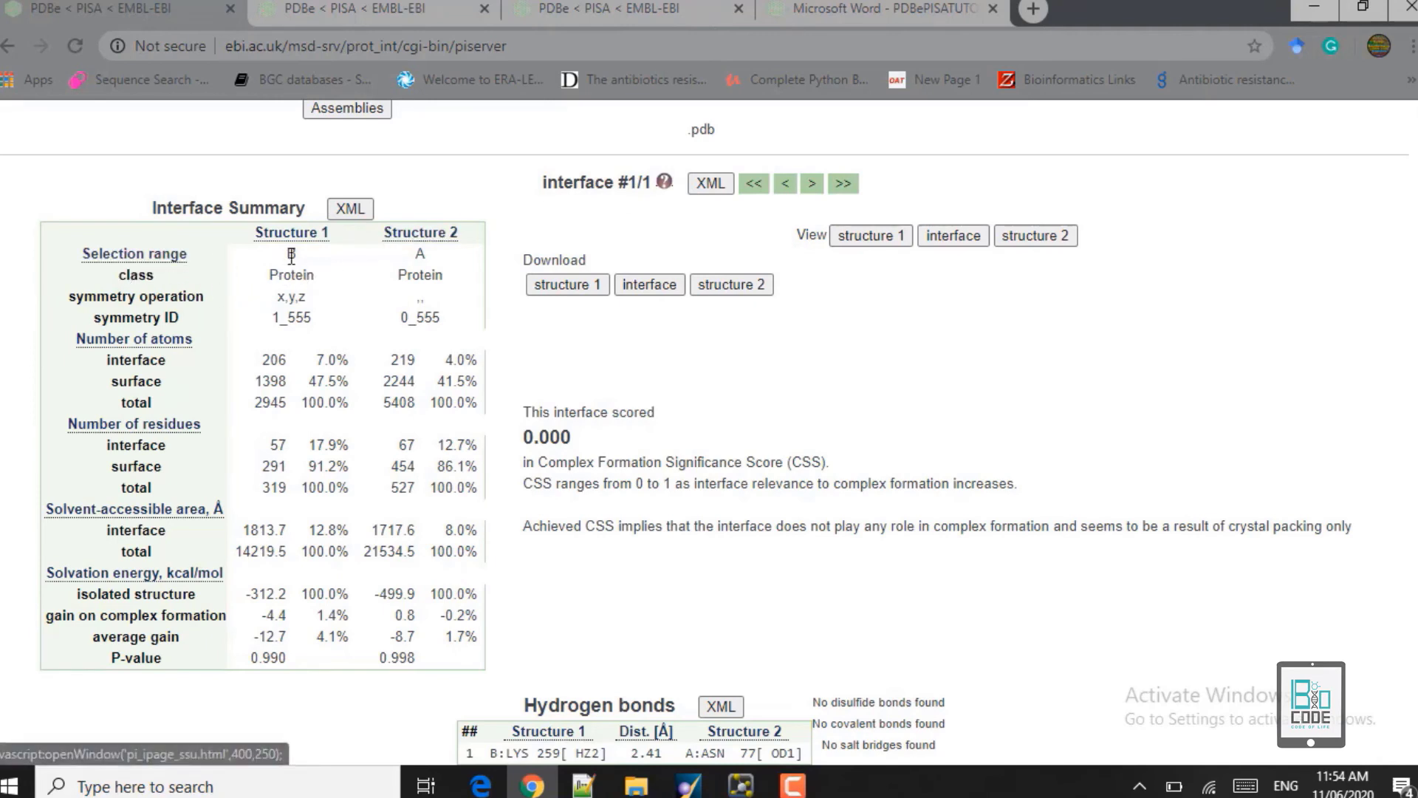
Examine the selection range and the interface, surface and total numbers of atoms for both structures in the Interface Summary.
left_click_drag(298, 247, 278, 257)
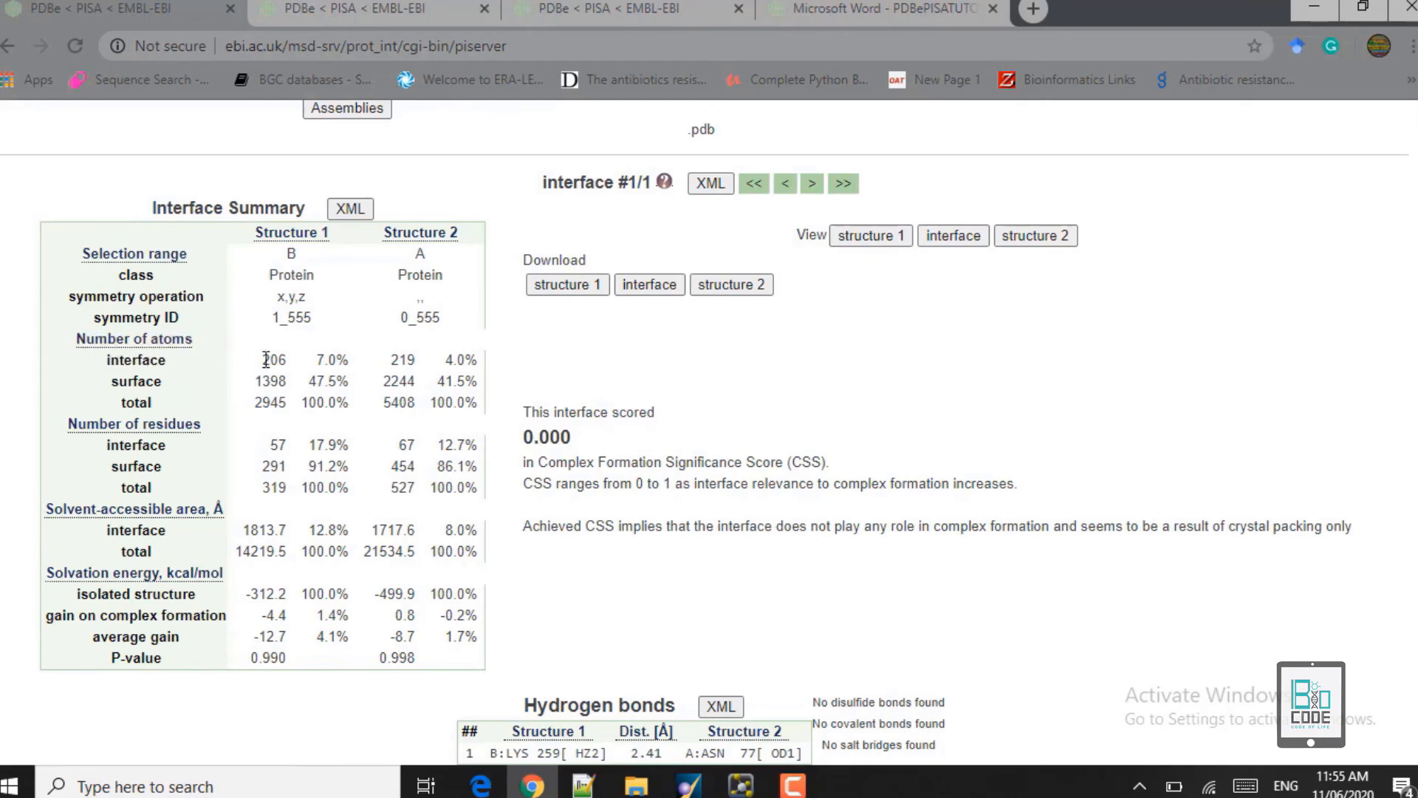
left_click_drag(287, 363, 257, 365)
left_click_drag(350, 358, 314, 360)
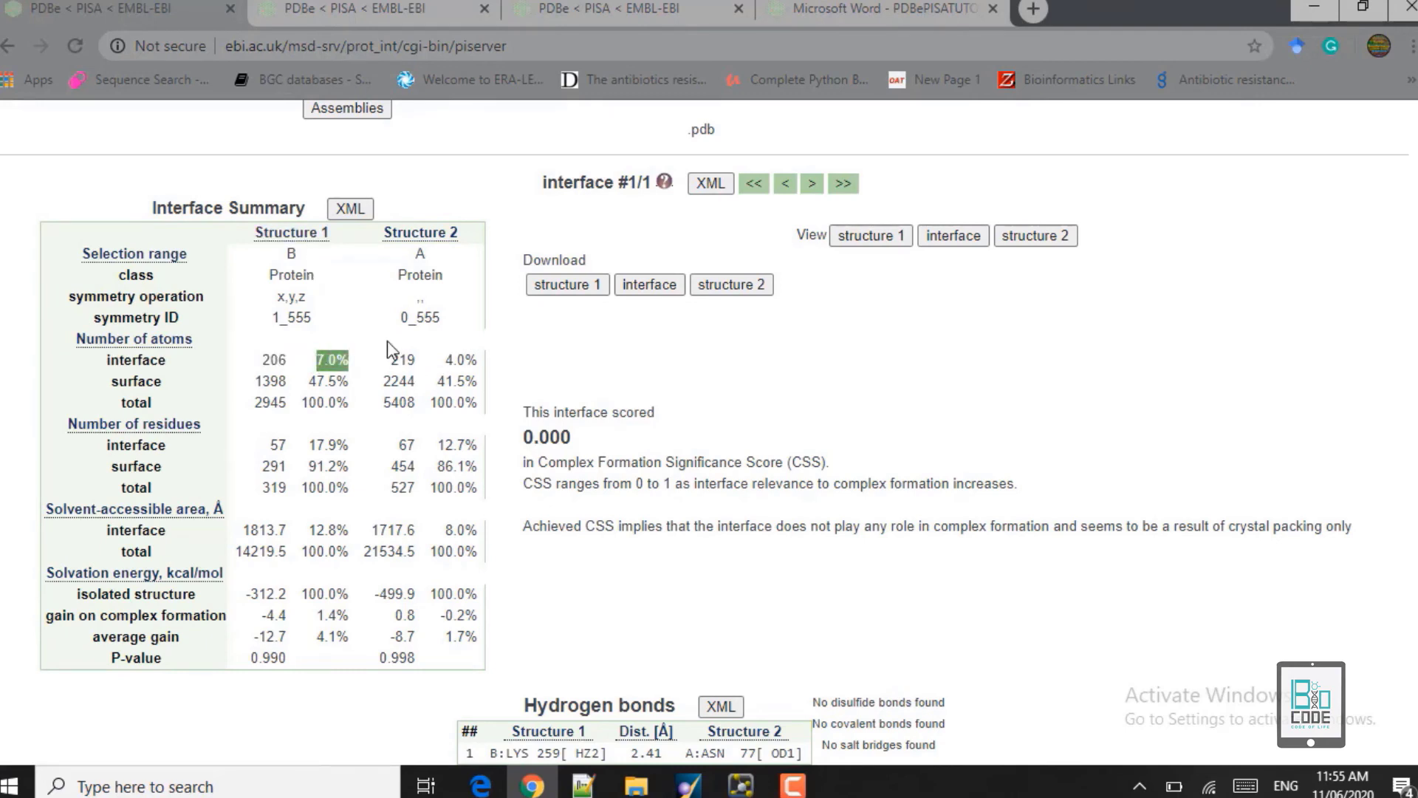
left_click_drag(417, 362, 390, 362)
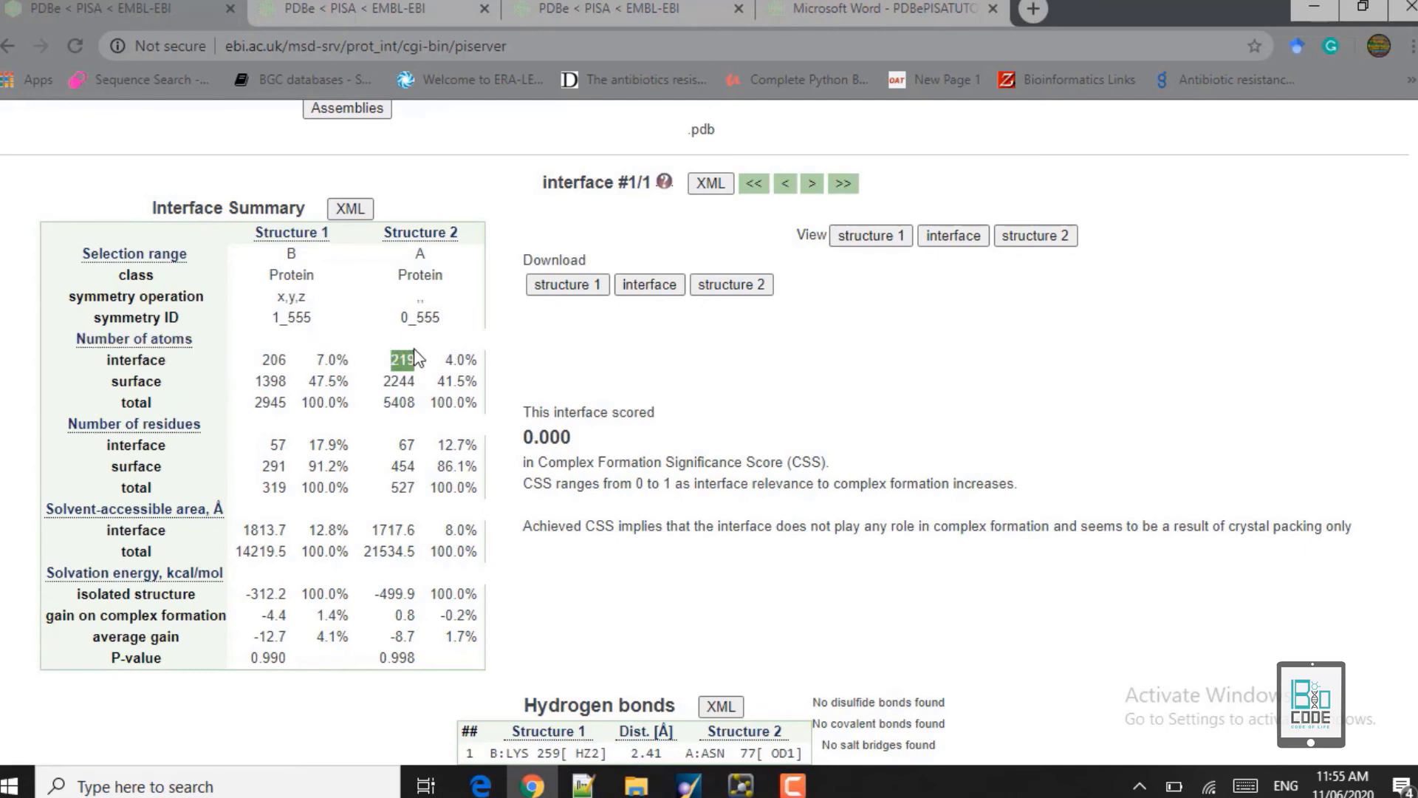
left_click_drag(476, 359, 446, 360)
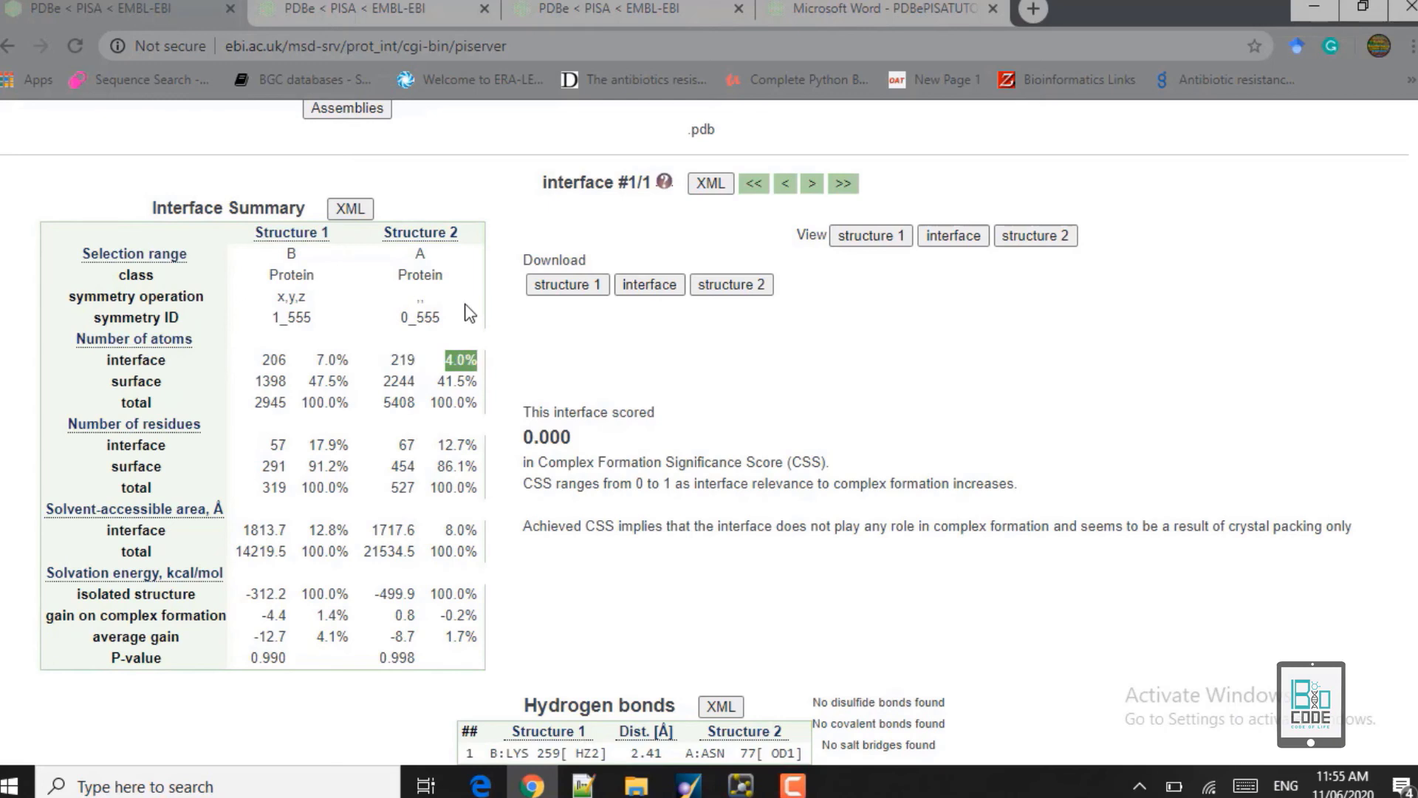
double_click(261, 383)
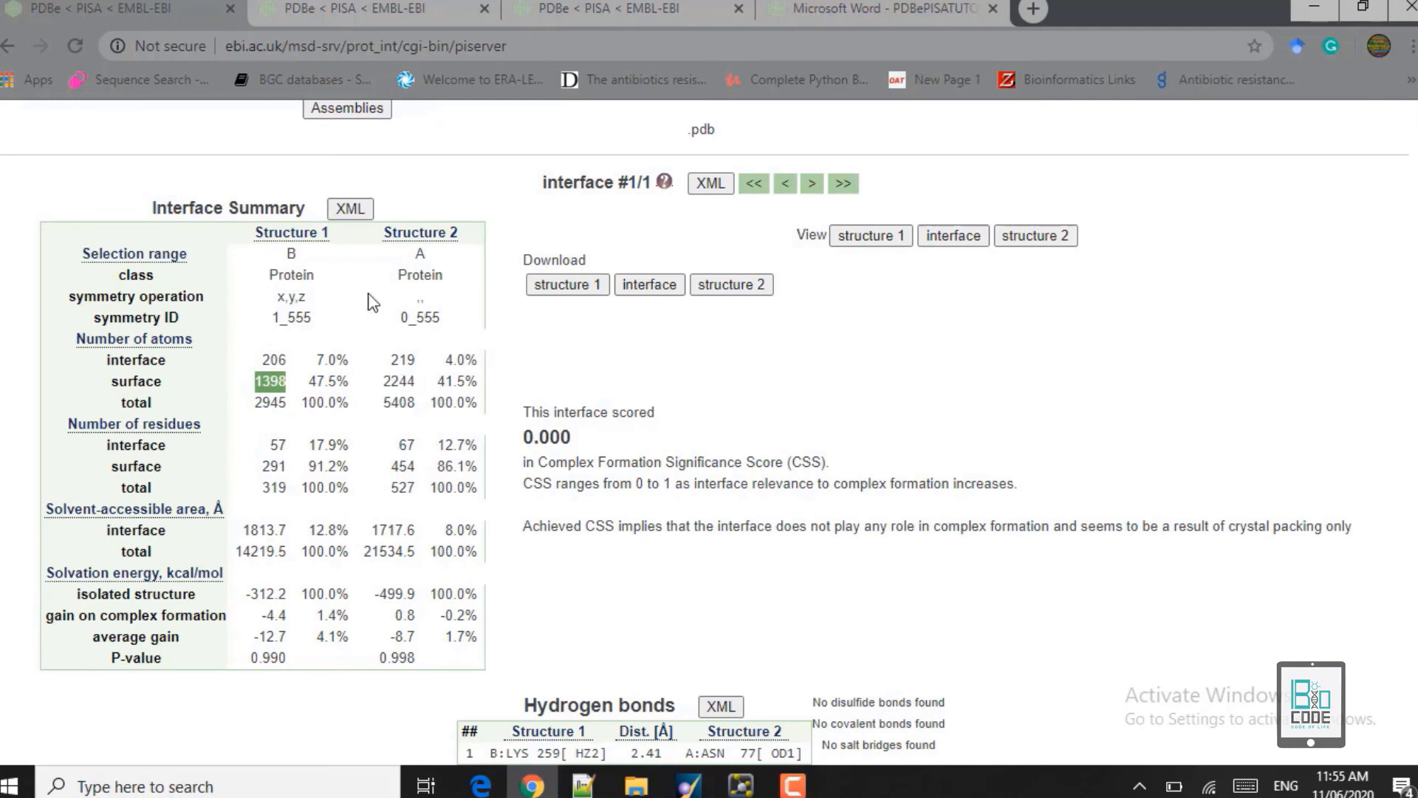
double_click(402, 382)
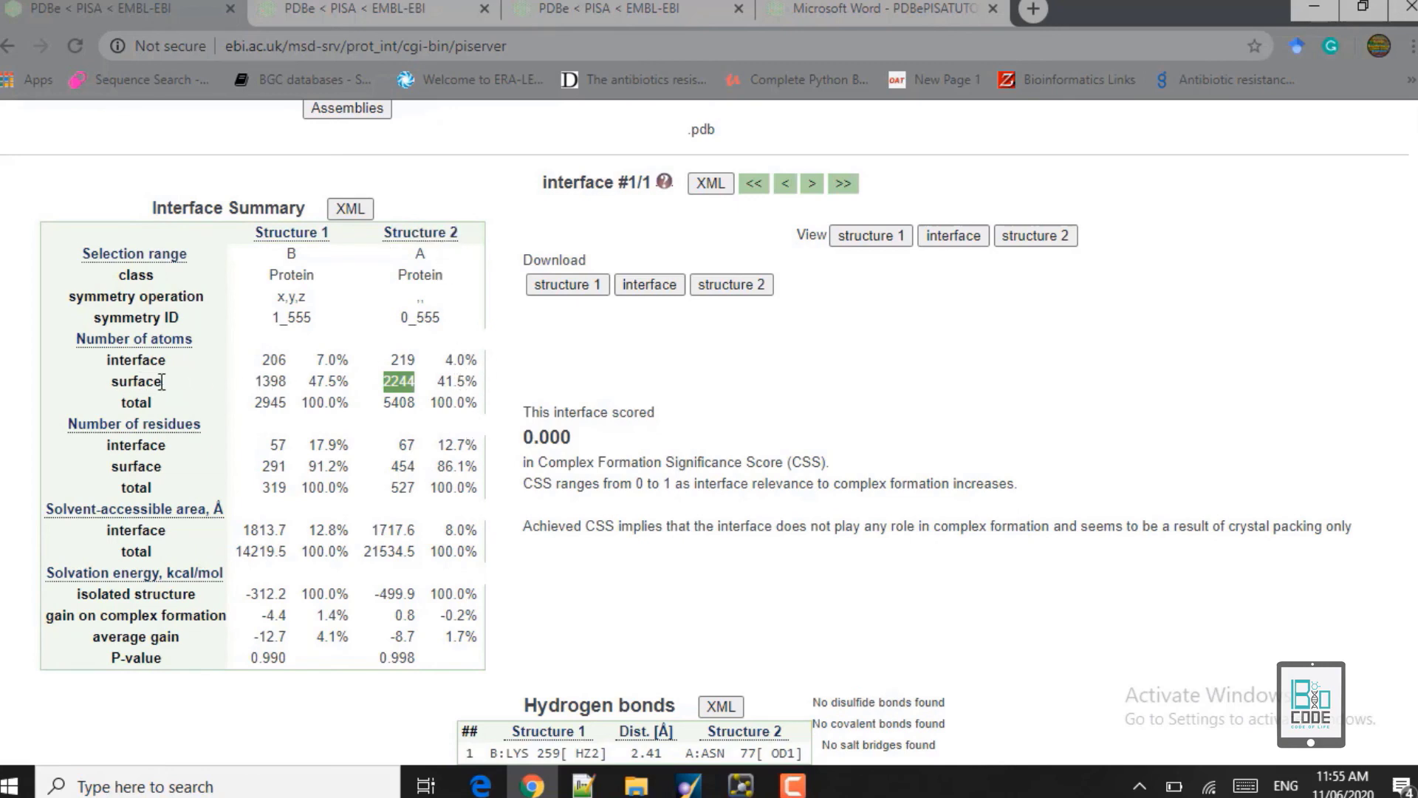
double_click(122, 403)
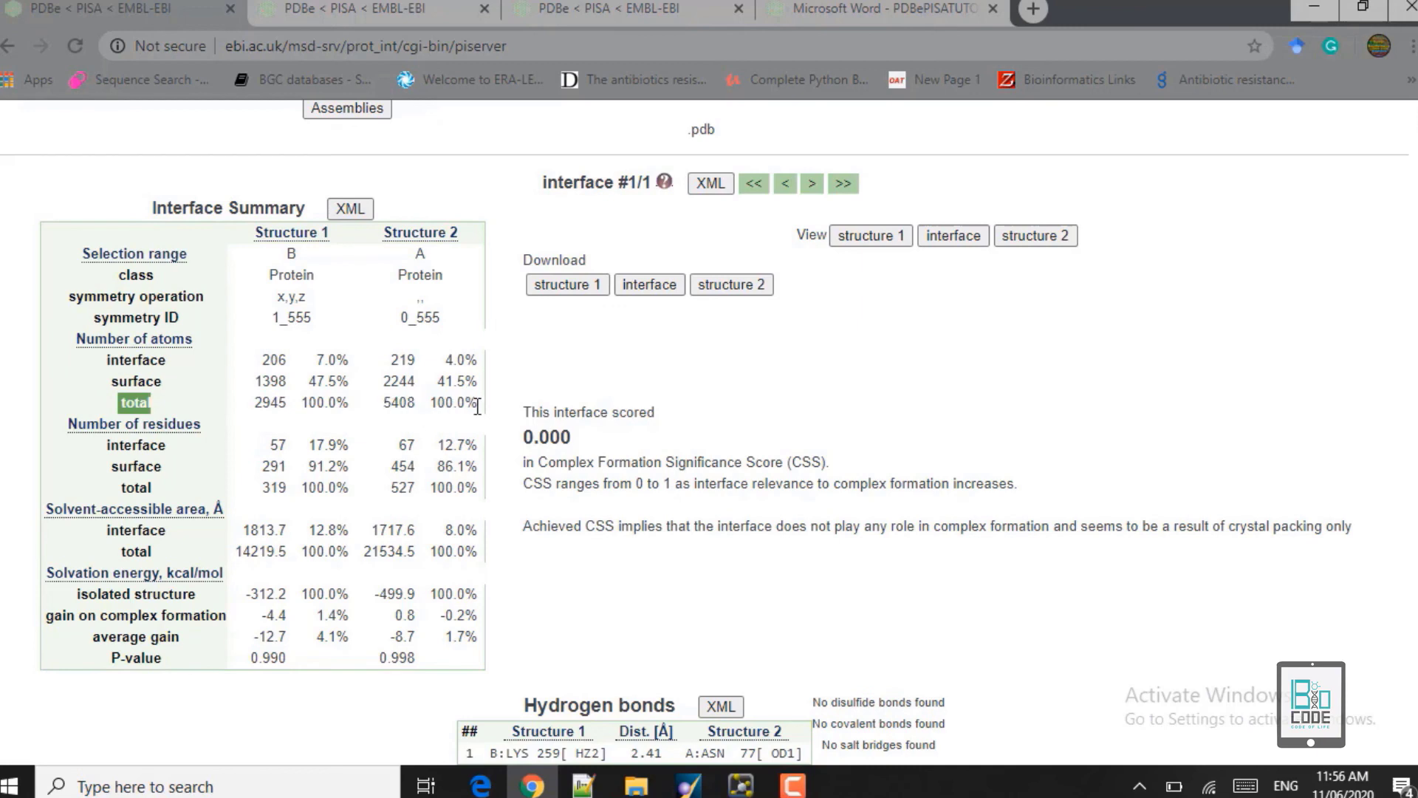
left_click(73, 436)
Examine the numbers and percentages of interface residues and the numbers of surface residues for both structures in the Interface Summary.
left_click_drag(286, 447, 267, 446)
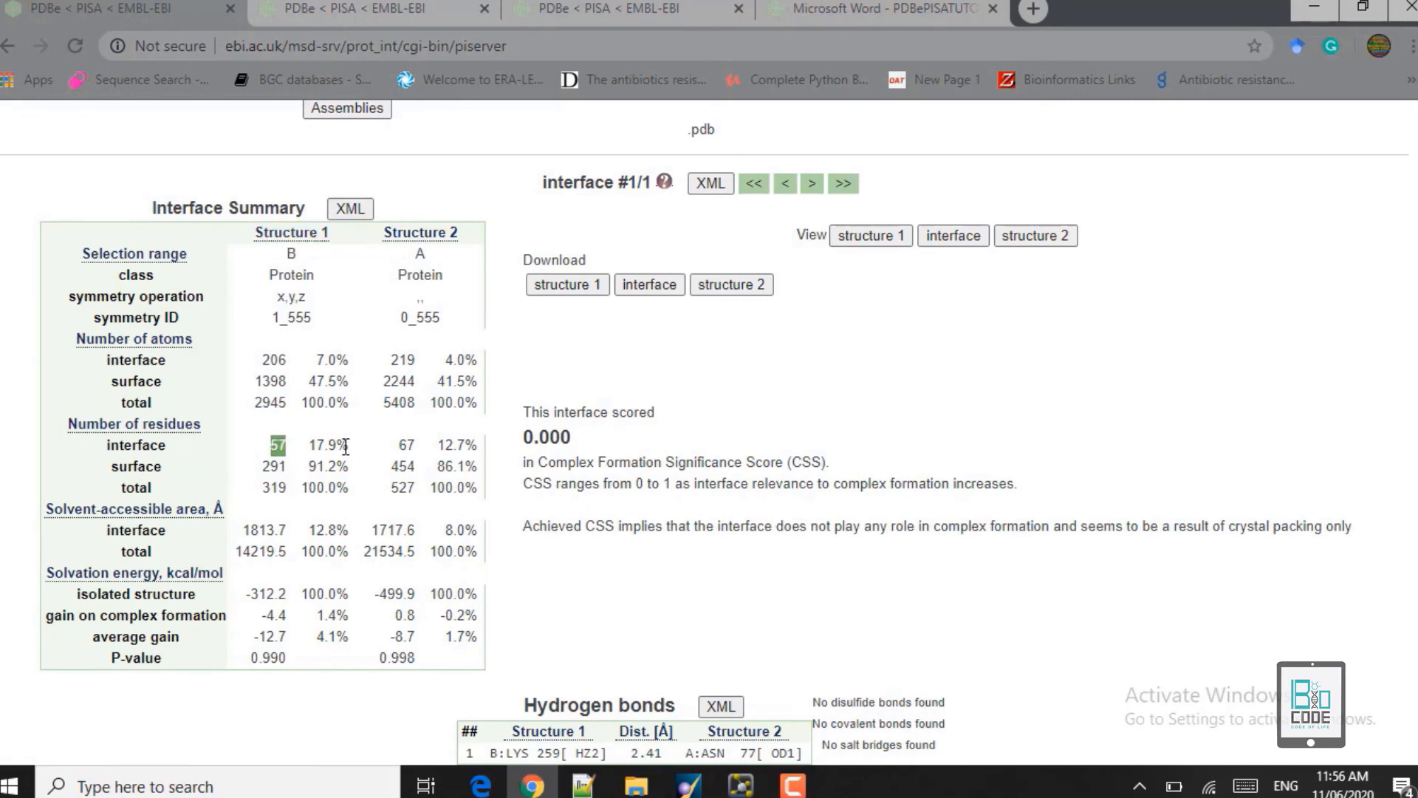
left_click_drag(349, 445, 324, 446)
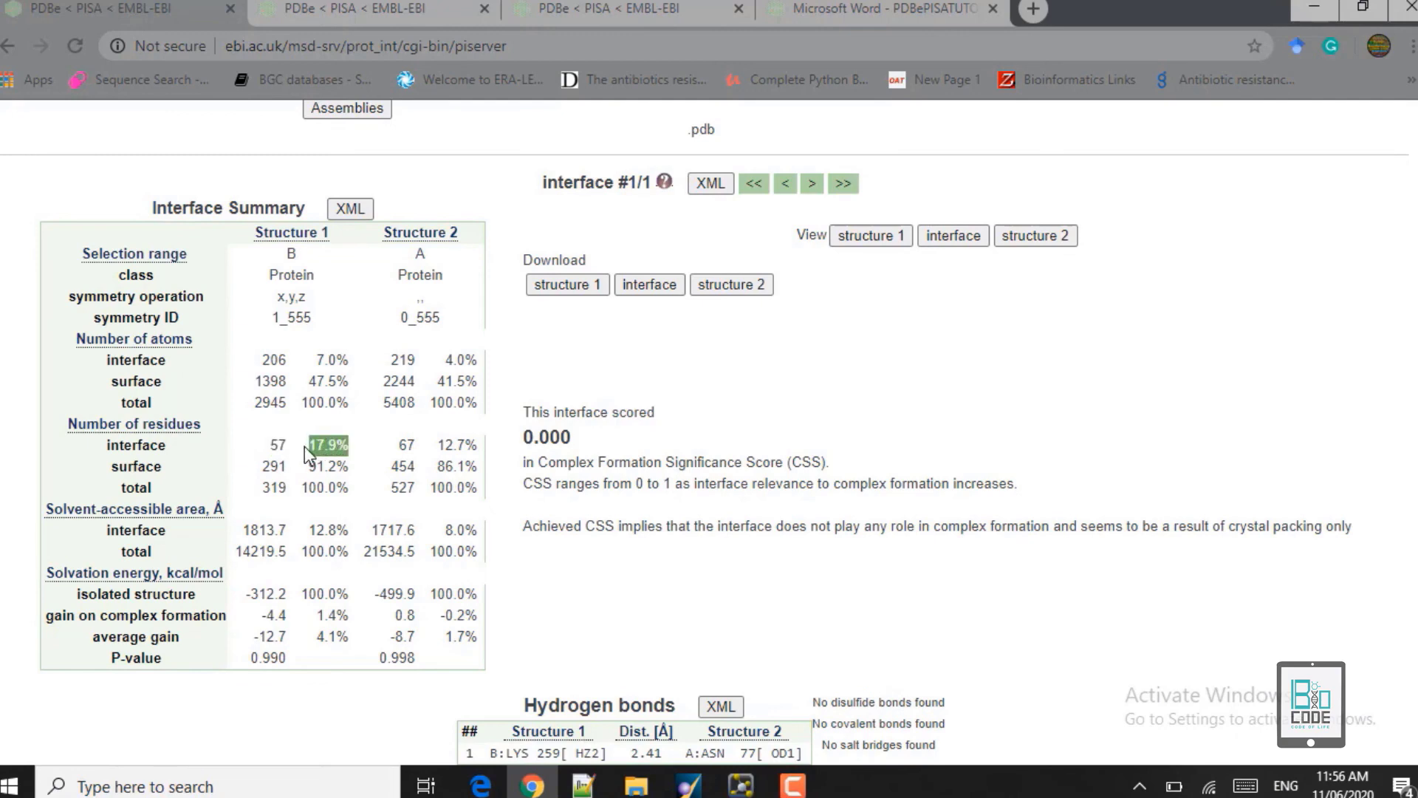
left_click_drag(418, 445, 406, 445)
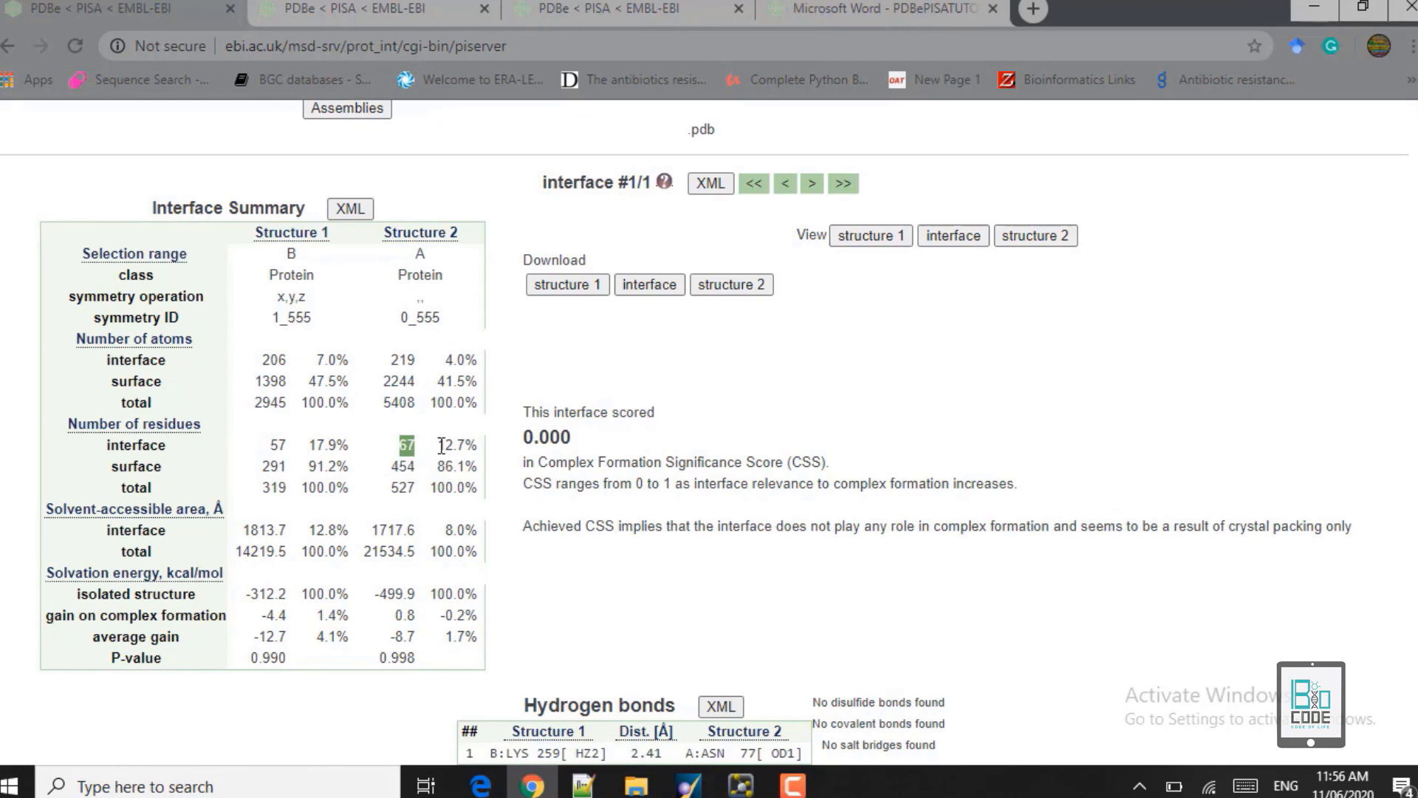
left_click_drag(431, 447, 484, 452)
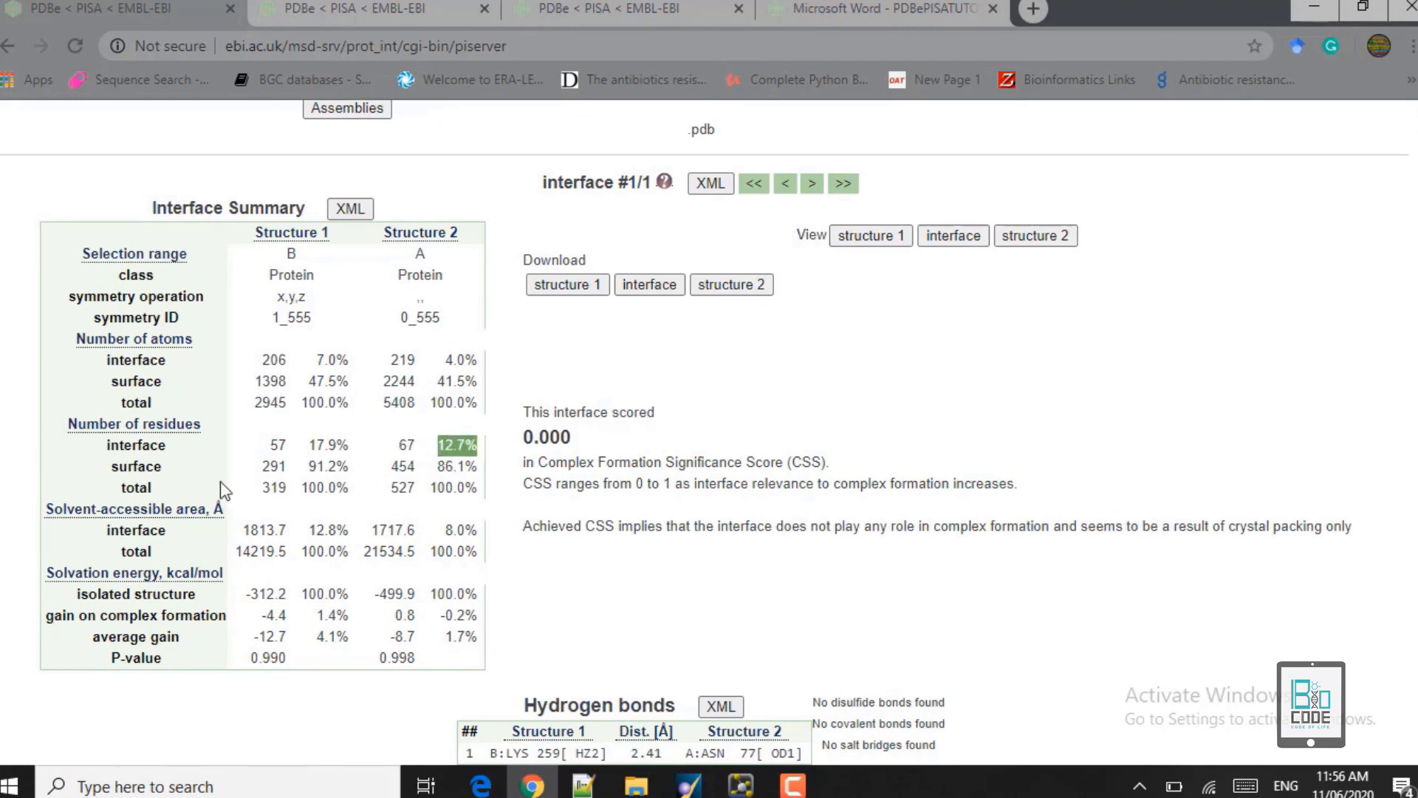
left_click(158, 458)
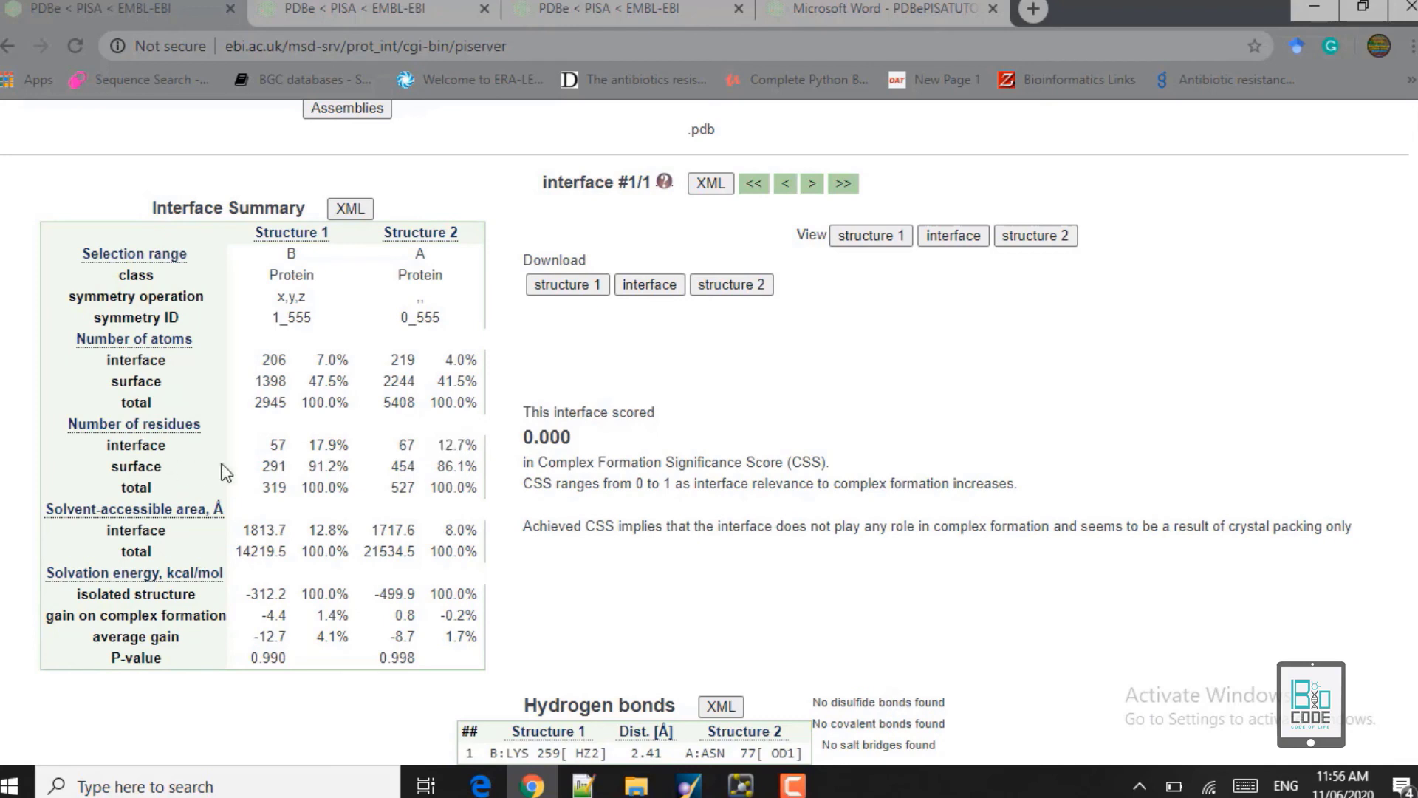
double_click(274, 463)
double_click(403, 466)
left_click(91, 548)
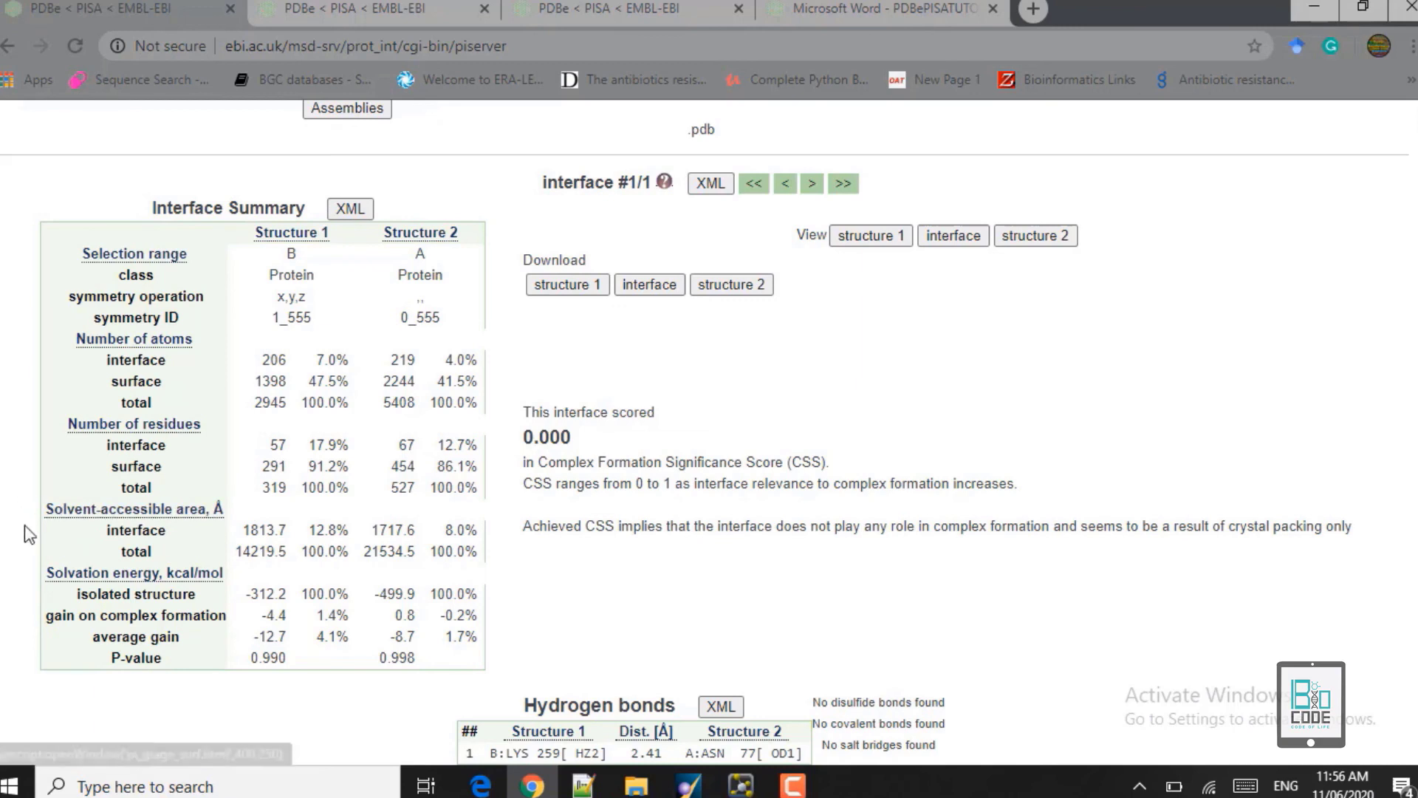